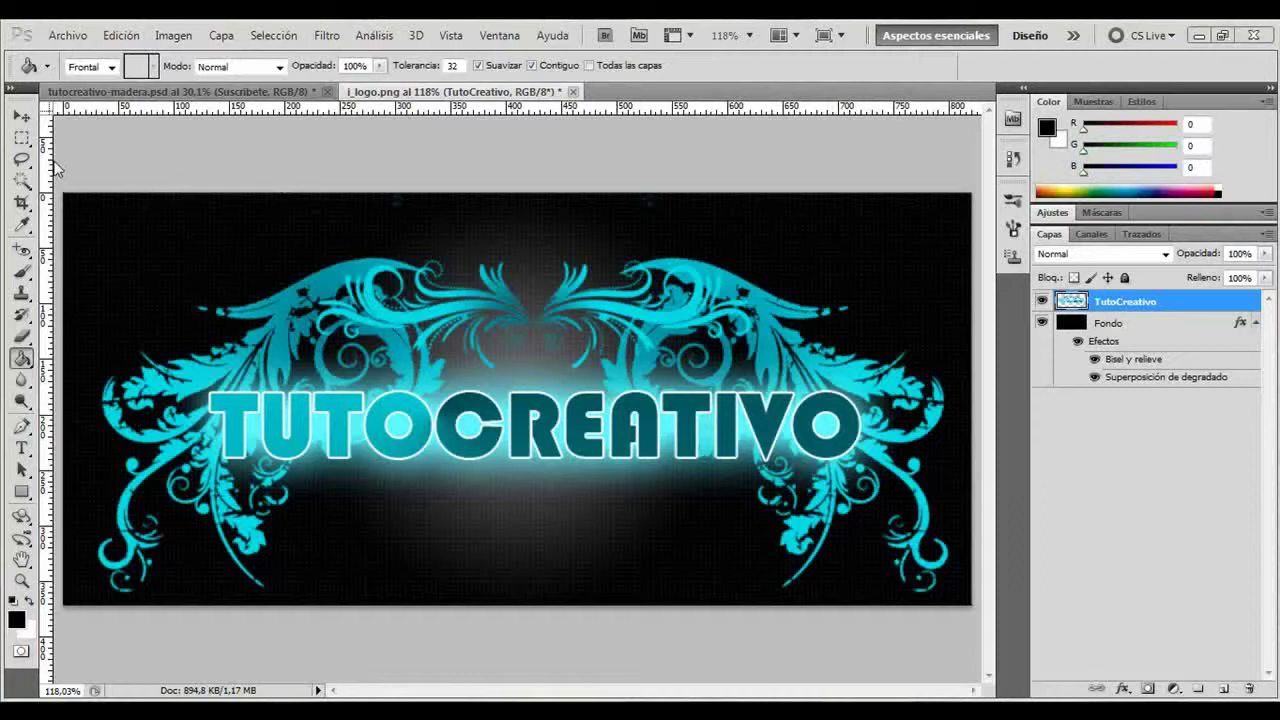
# Step: Create an 830 × 380 px, RGB Color blank document titled 'Logo ~ Foro'
pyautogui.click(78, 37)
pyautogui.click(88, 52)
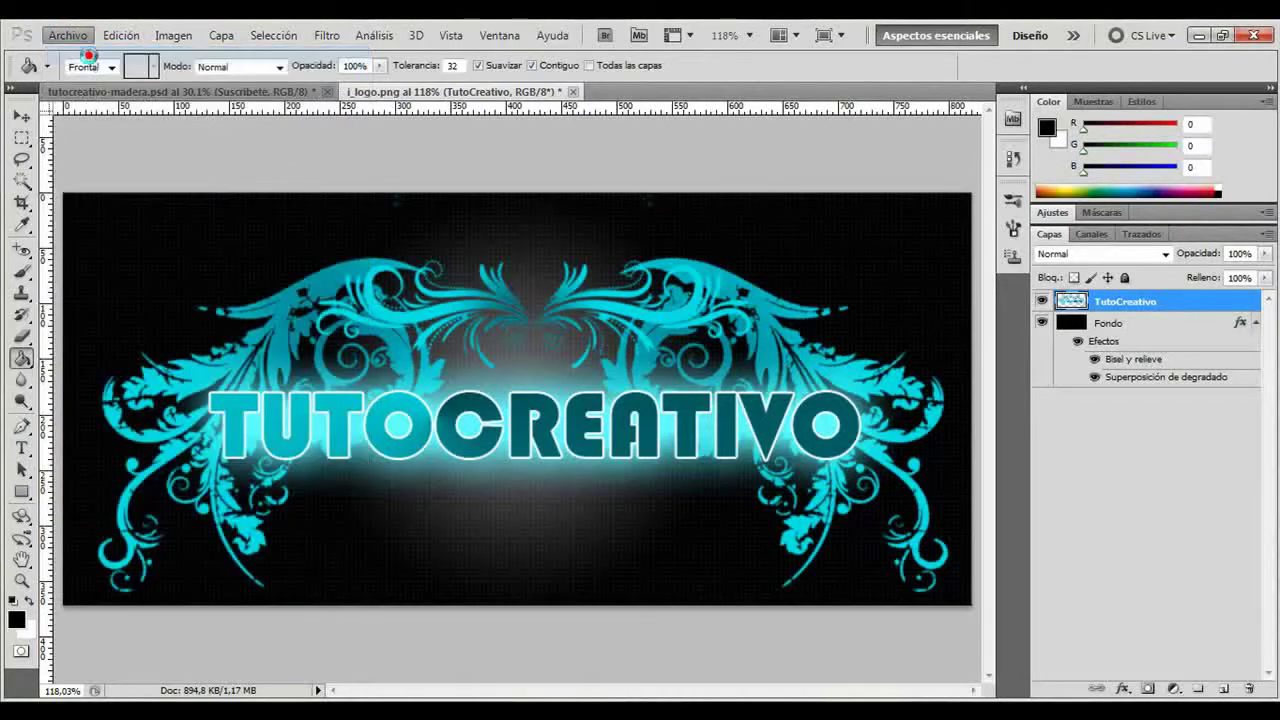
pyautogui.doubleClick(757, 262)
pyautogui.write('830')
pyautogui.press('Tab')
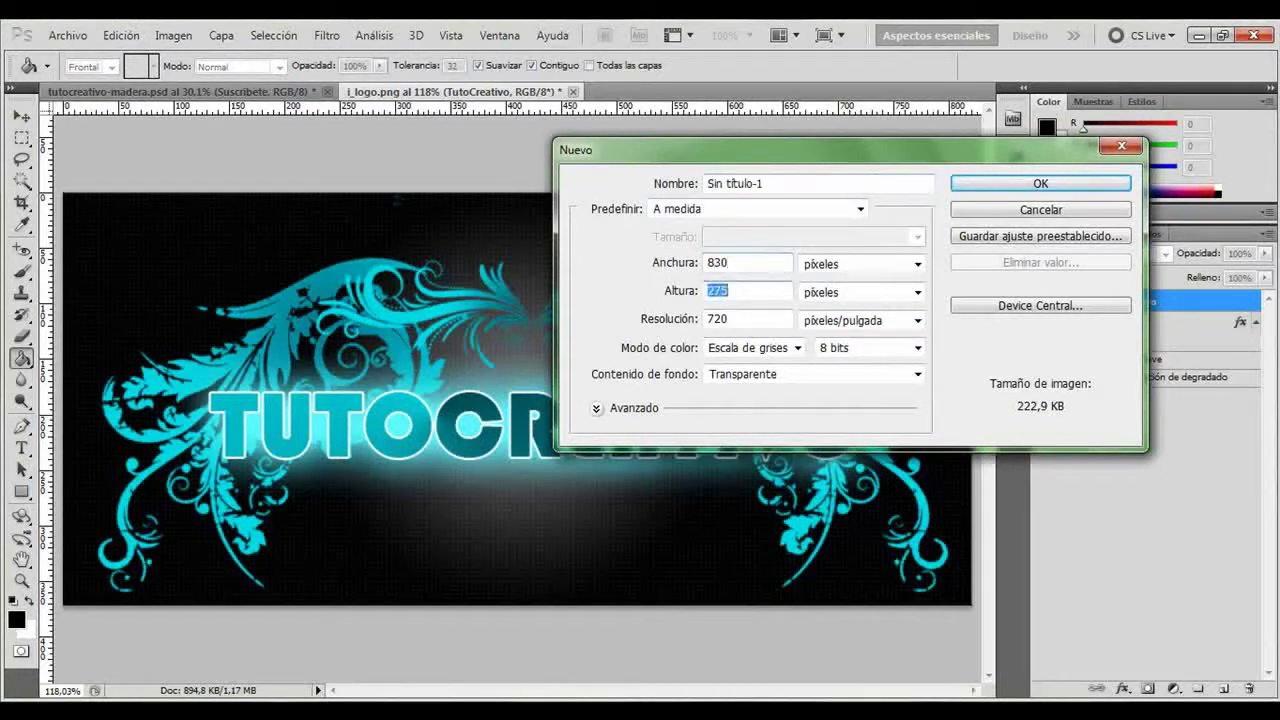
pyautogui.write('380')
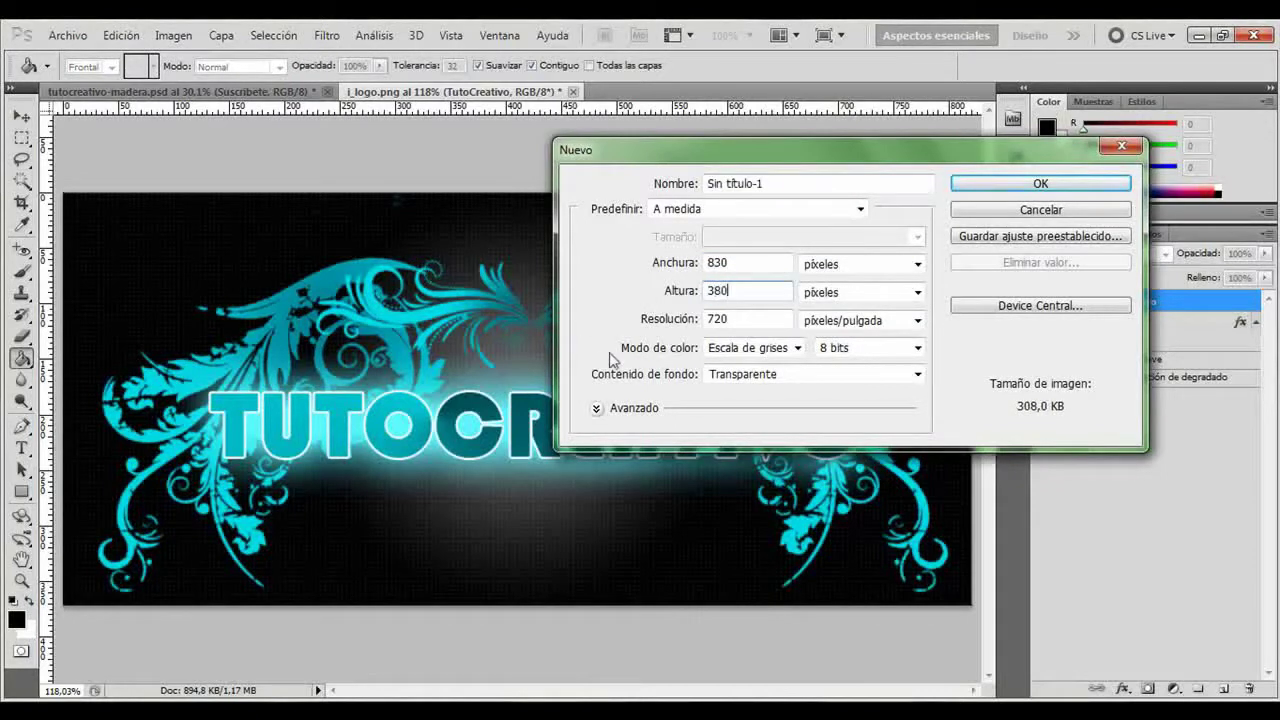
pyautogui.click(750, 347)
pyautogui.click(742, 399)
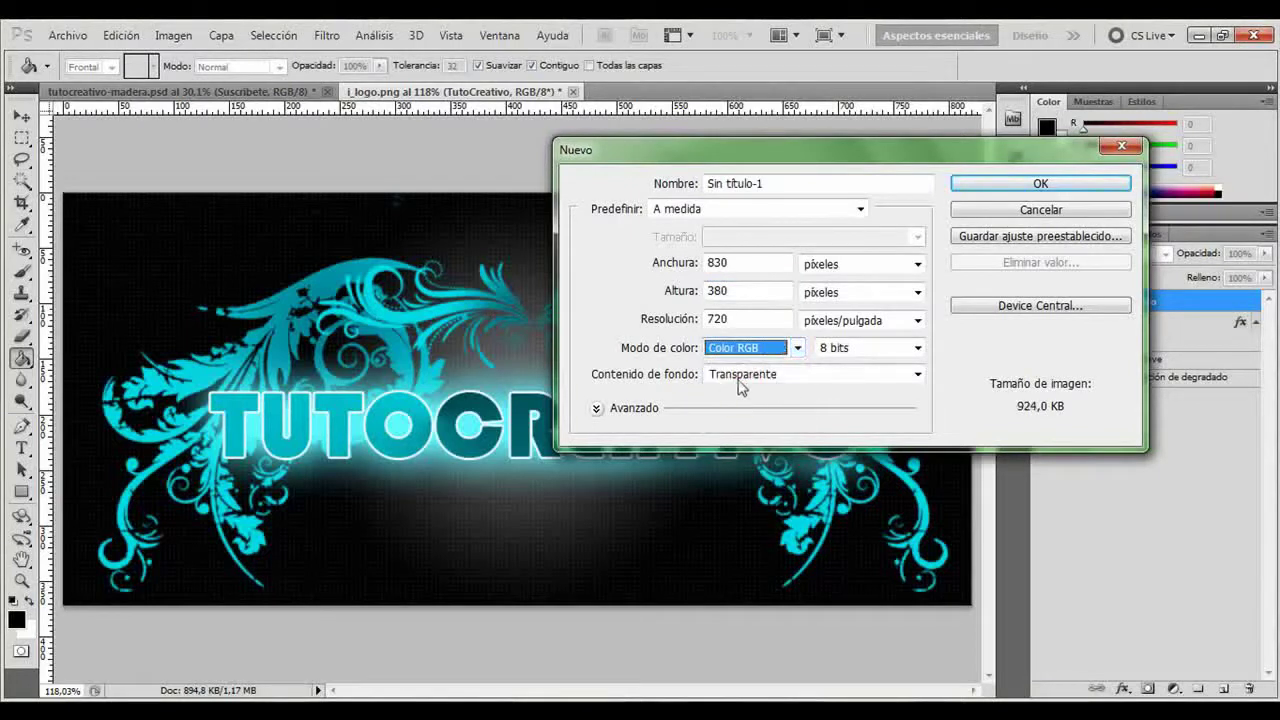
pyautogui.click(731, 184)
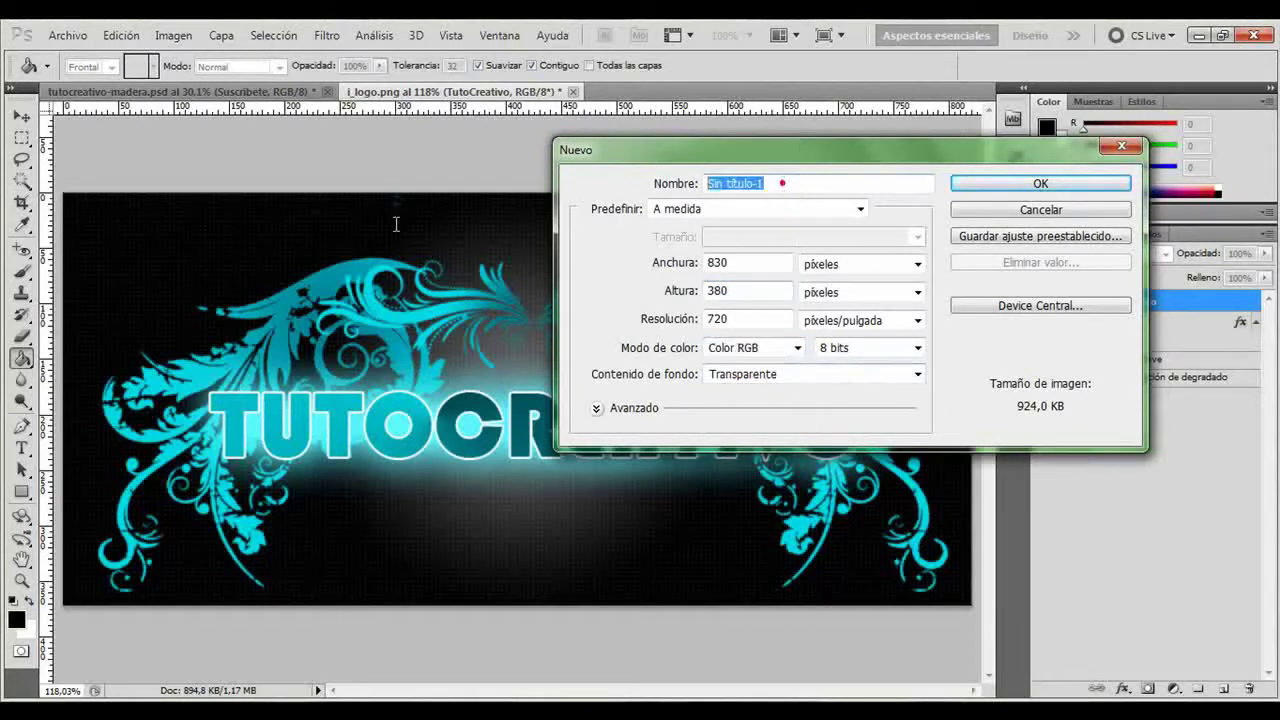
pyautogui.write('Logo ~ Foro')
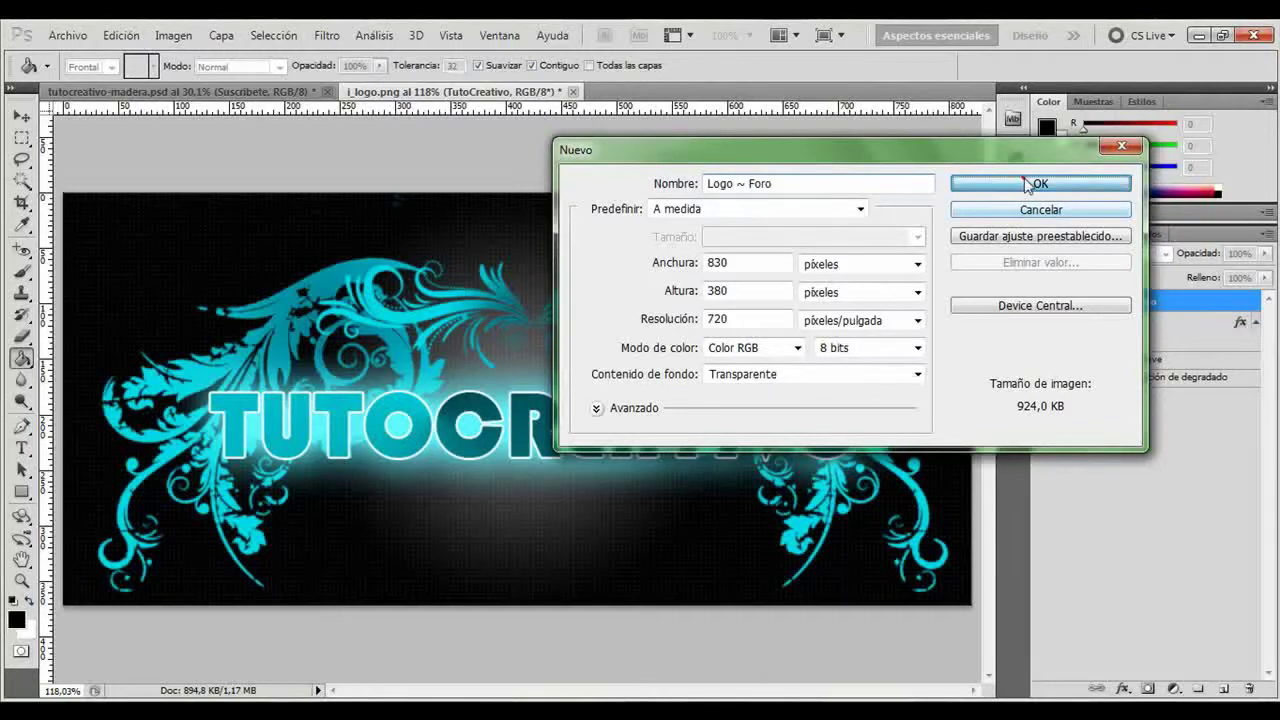
pyautogui.click(1030, 183)
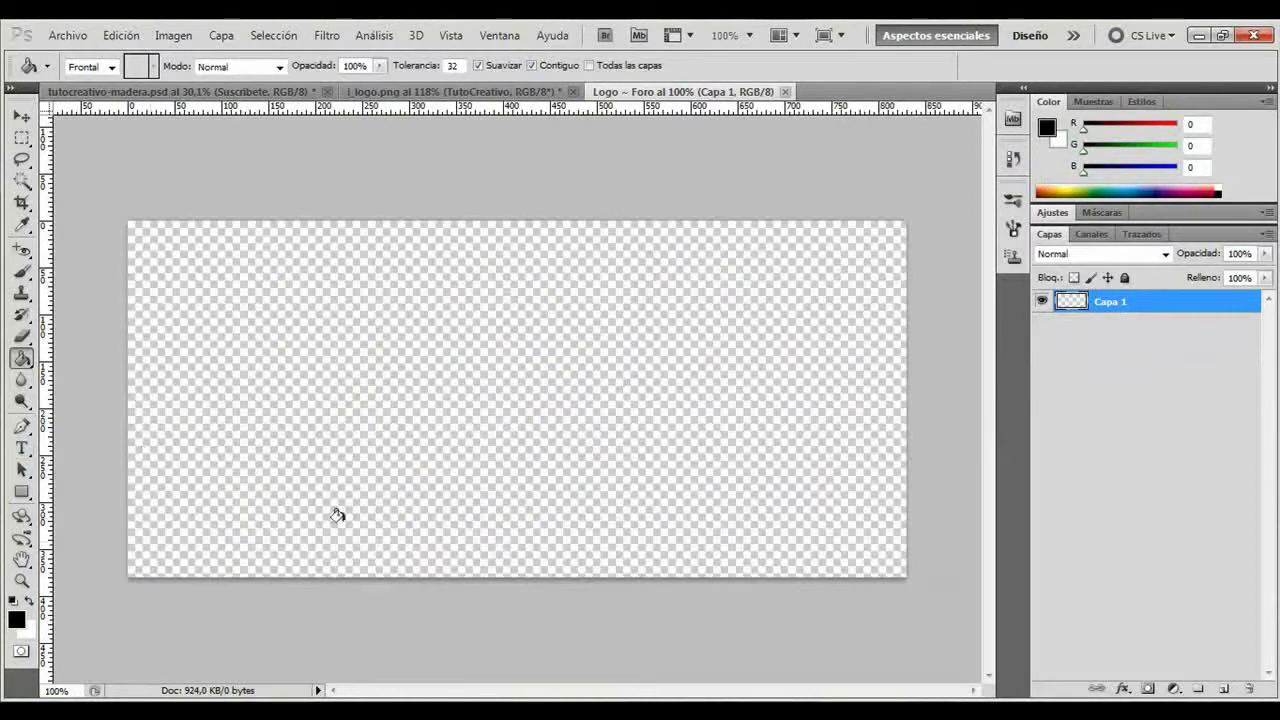
# Step: Rename the layer to 'Fondo' and fill the canvas black
pyautogui.doubleClick(1110, 302)
pyautogui.write('Fondo')
pyautogui.press('Return')
pyautogui.click(500, 368)
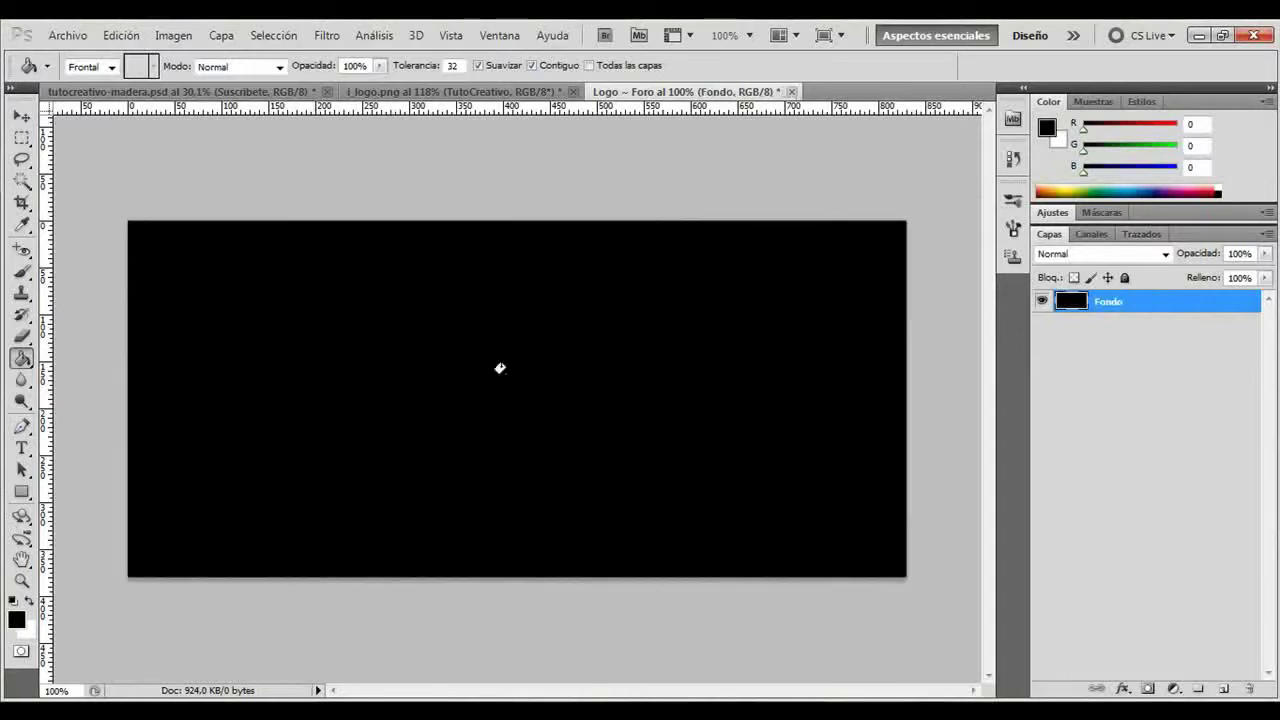
# Step: Add a gradient overlay to Fondo running from black to light grey #dcdcdc
pyautogui.doubleClick(1193, 309)
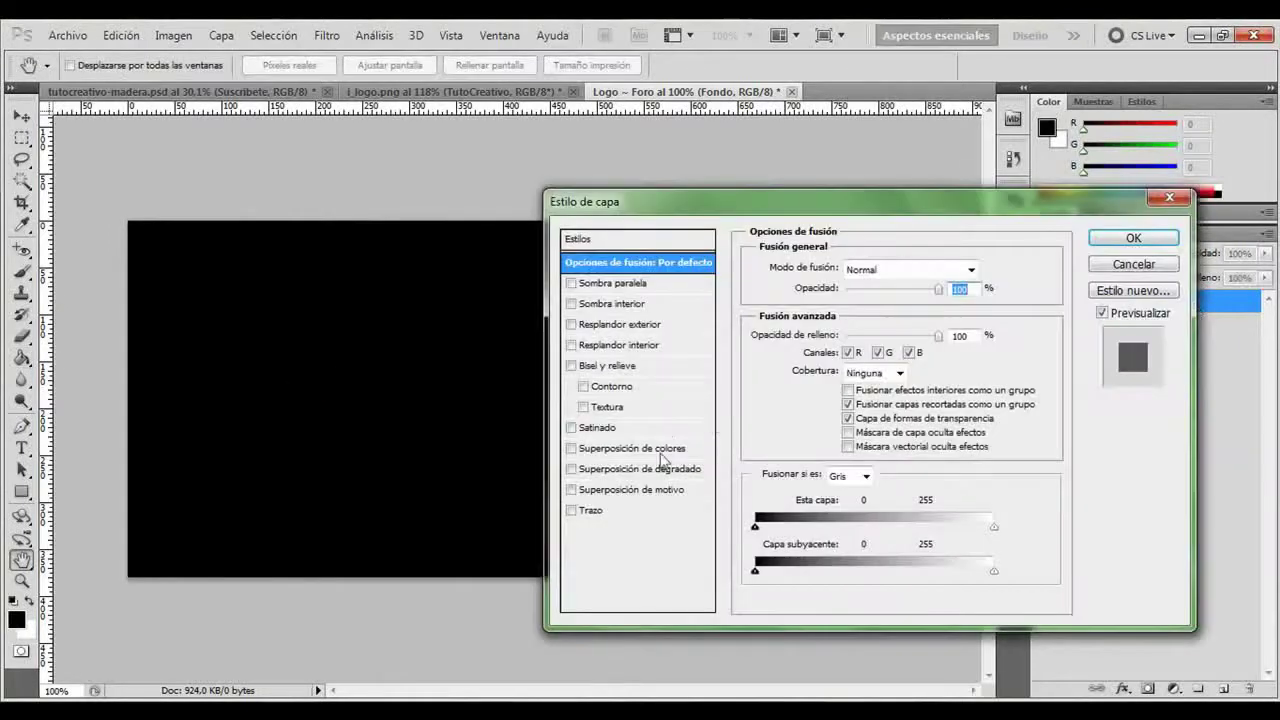
pyautogui.click(643, 469)
pyautogui.click(885, 308)
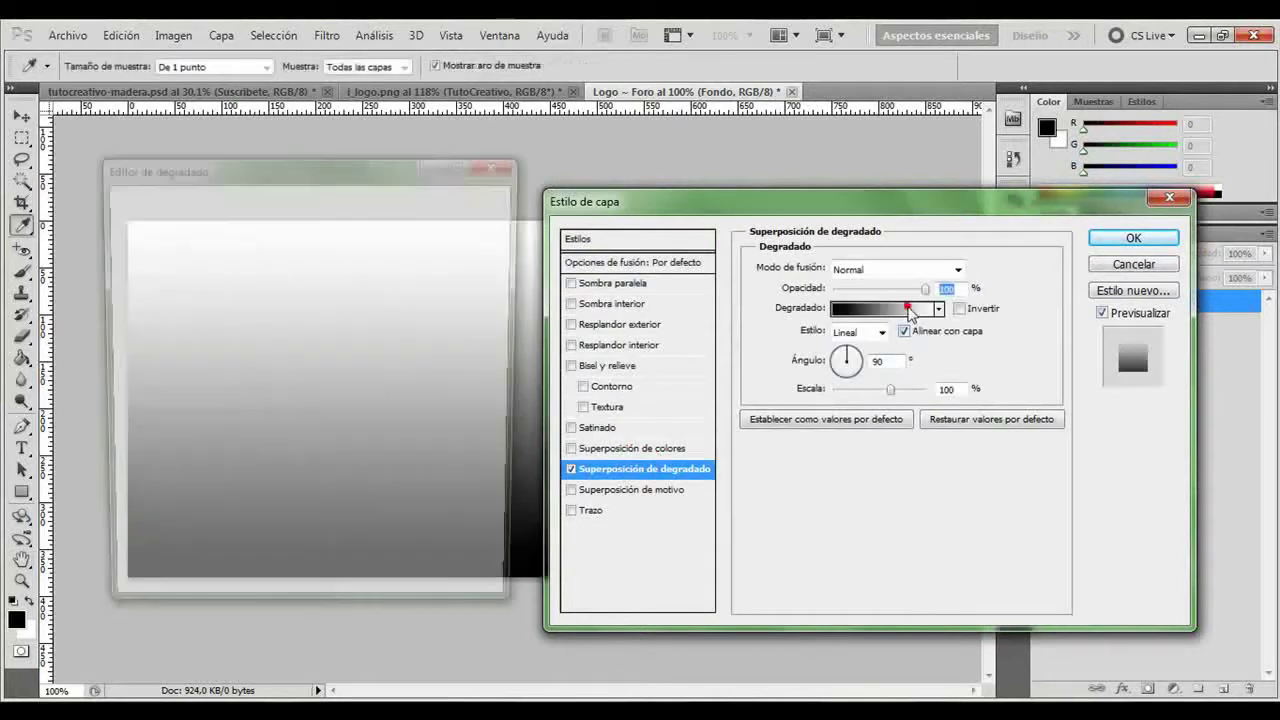
pyautogui.doubleClick(493, 489)
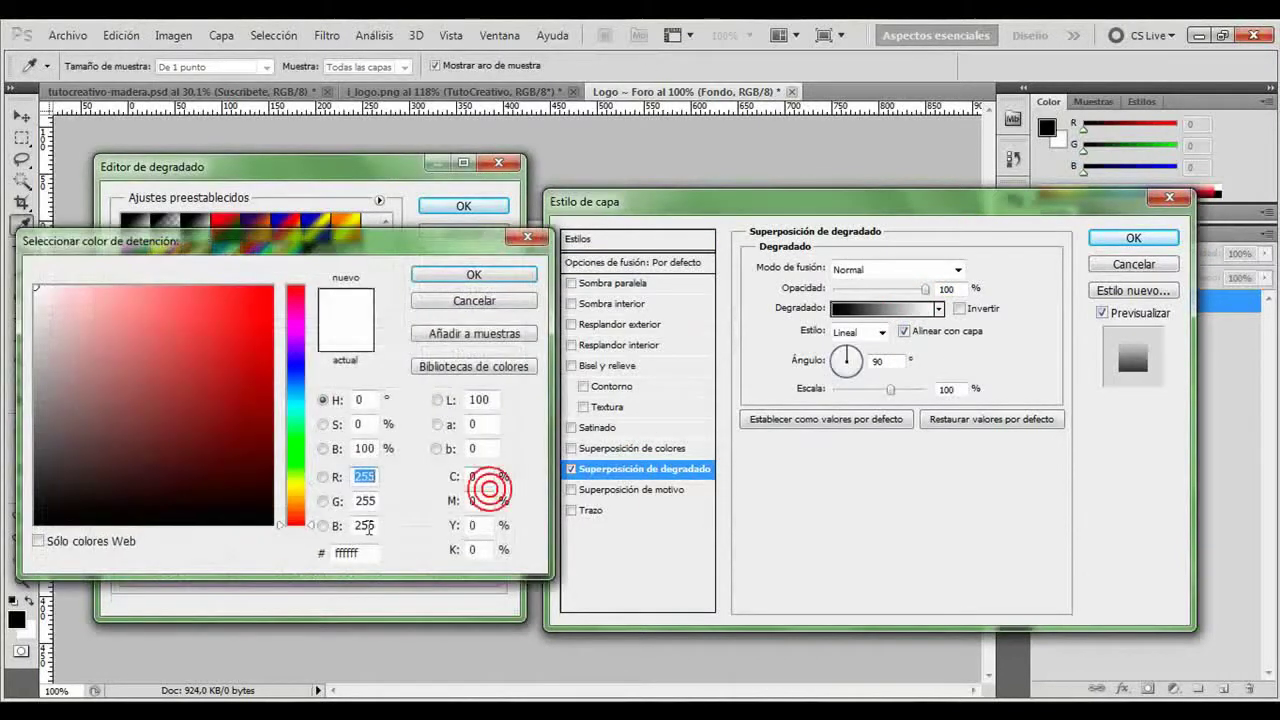
pyautogui.write('dc')
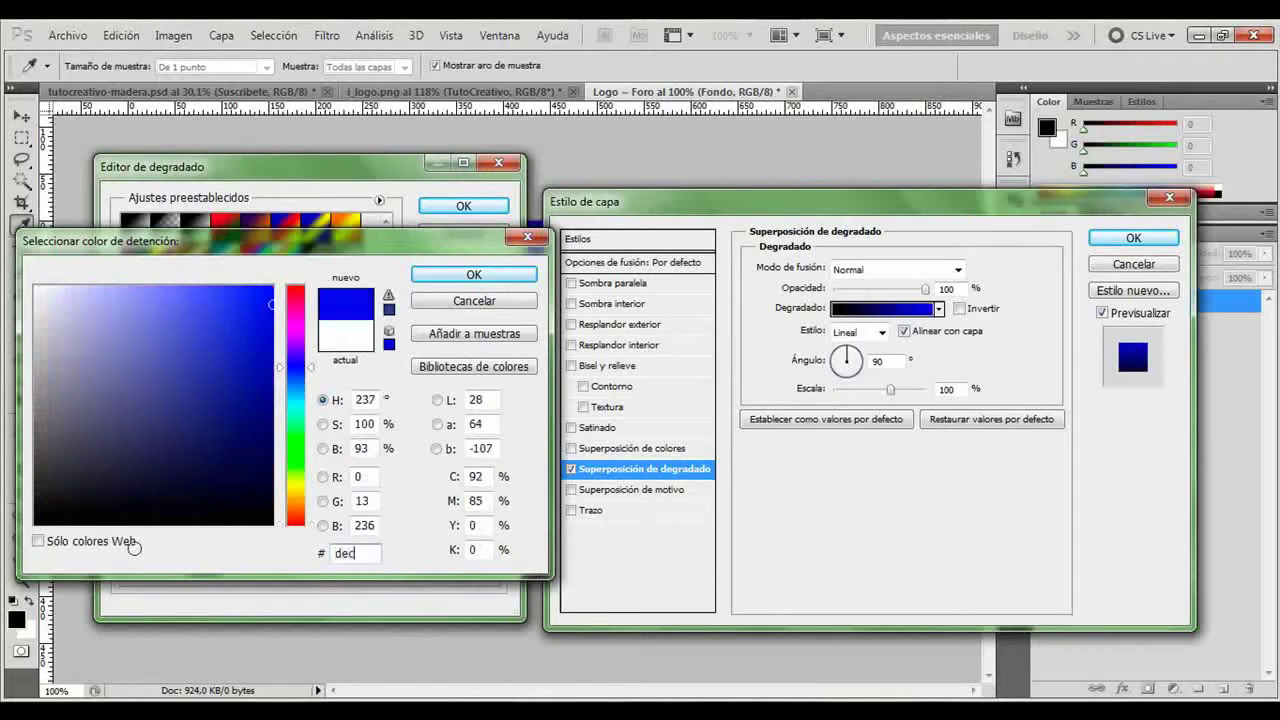
pyautogui.write('dcdc')
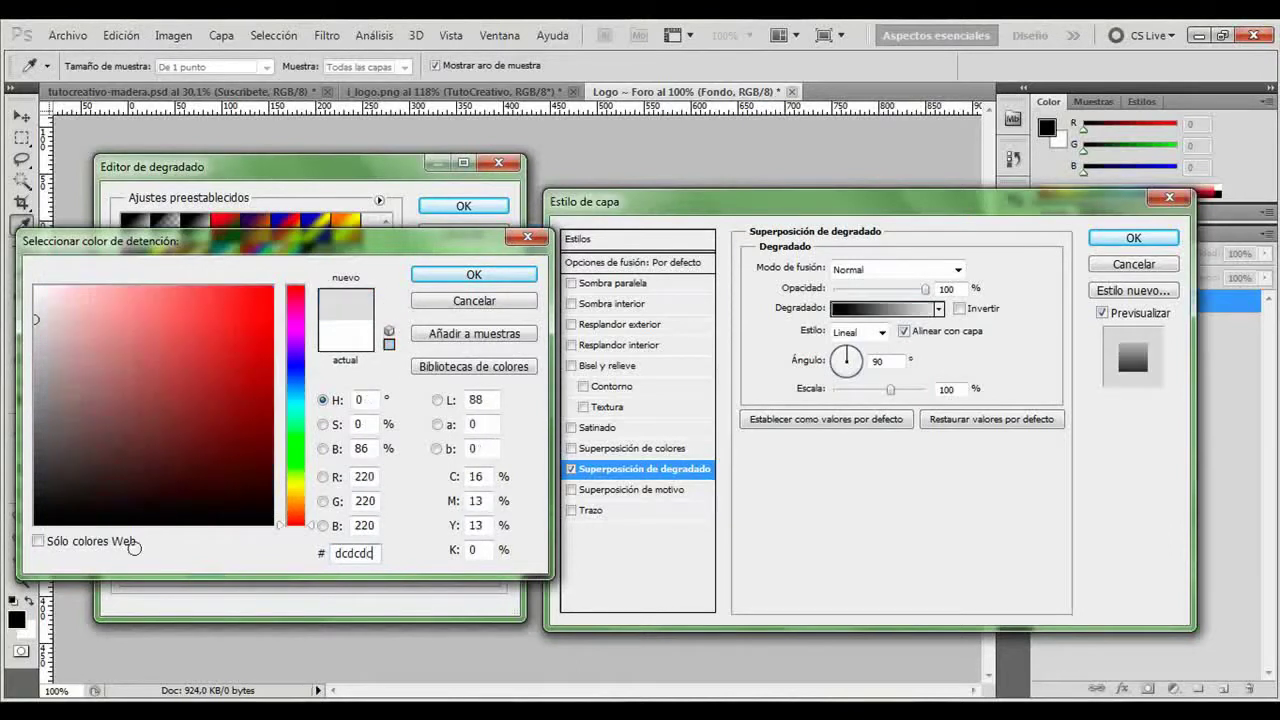
pyautogui.click(474, 275)
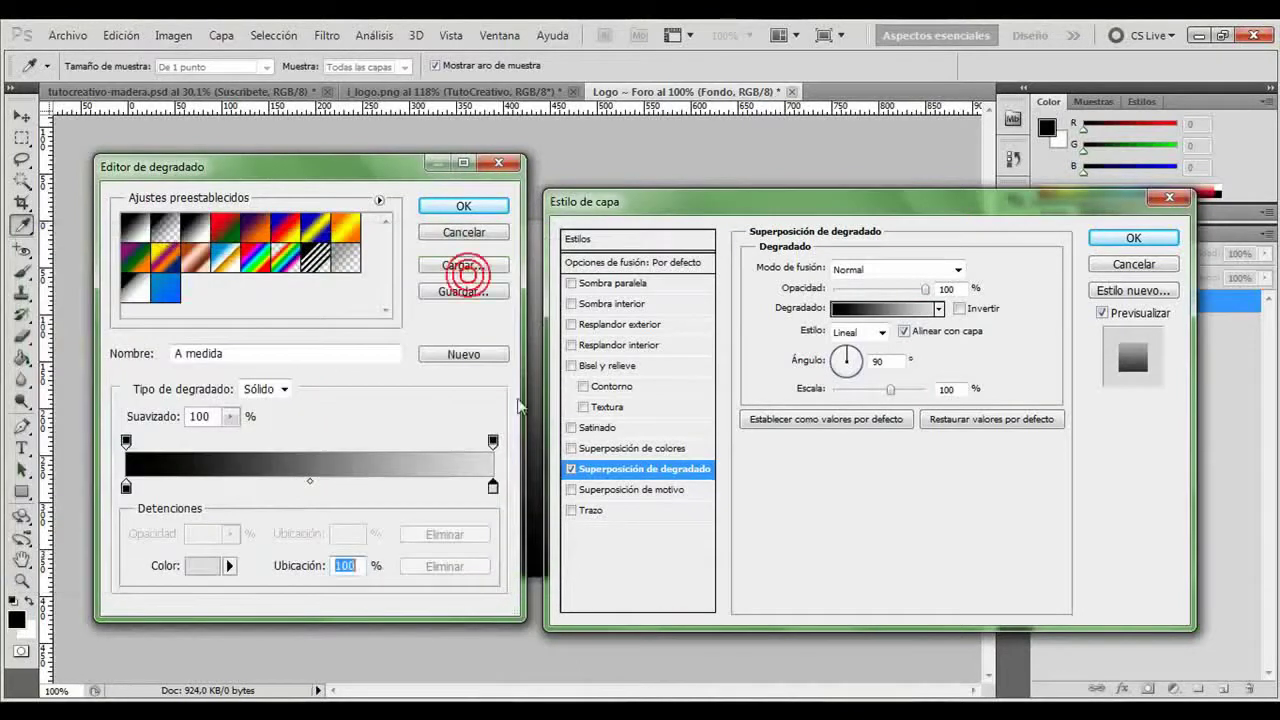
pyautogui.click(459, 207)
# Step: Make the overlay radial and inverted, with 50% opacity and 110% scale
pyautogui.click(881, 332)
pyautogui.click(860, 381)
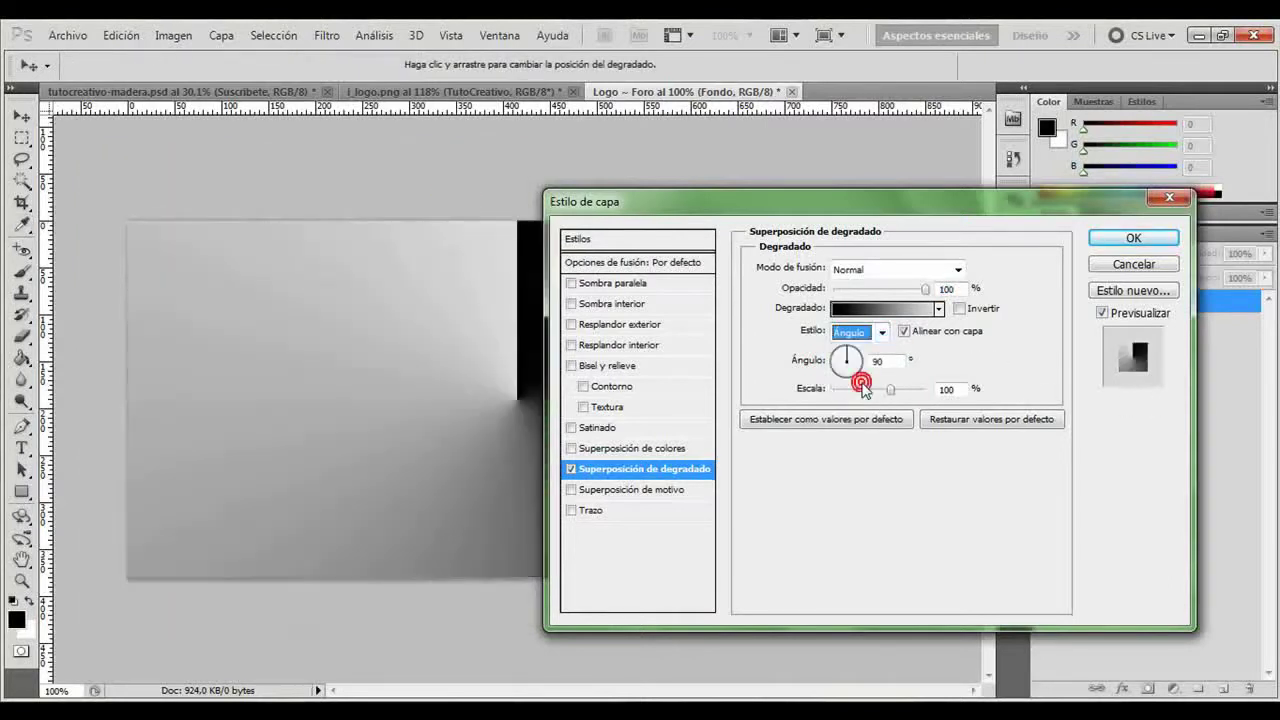
pyautogui.click(873, 334)
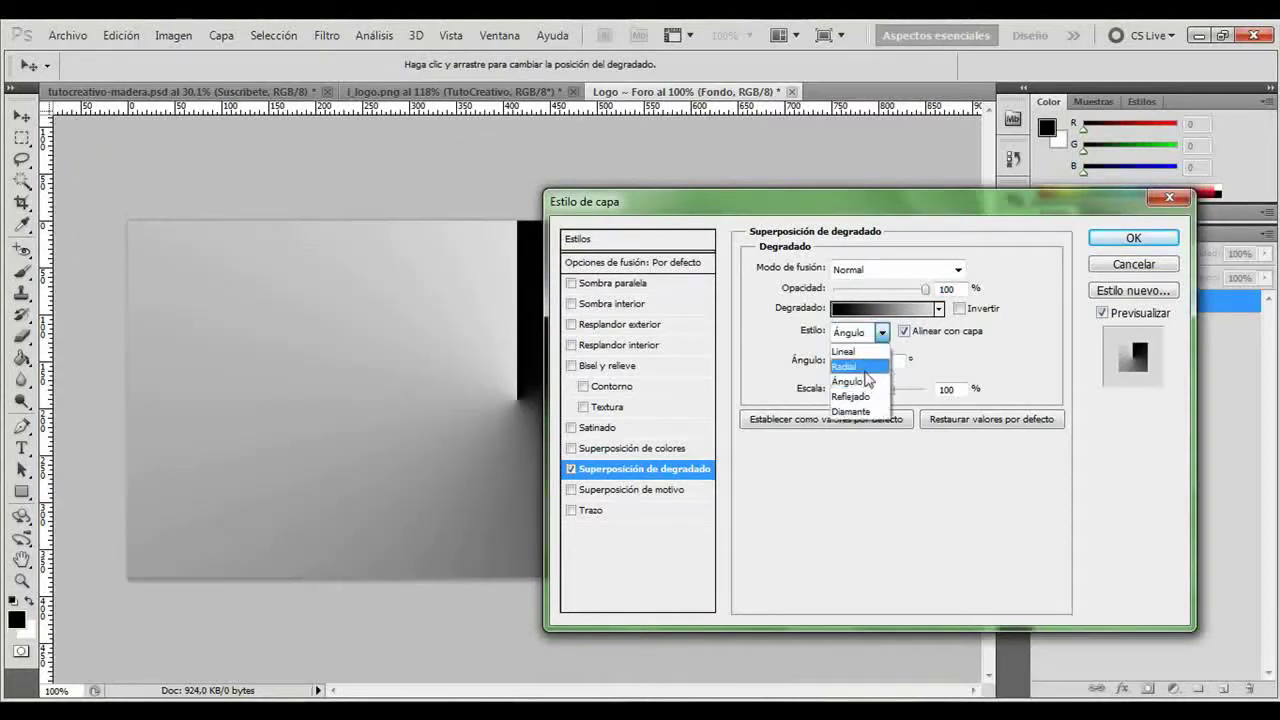
pyautogui.click(858, 362)
pyautogui.click(960, 309)
pyautogui.doubleClick(950, 289)
pyautogui.write('50')
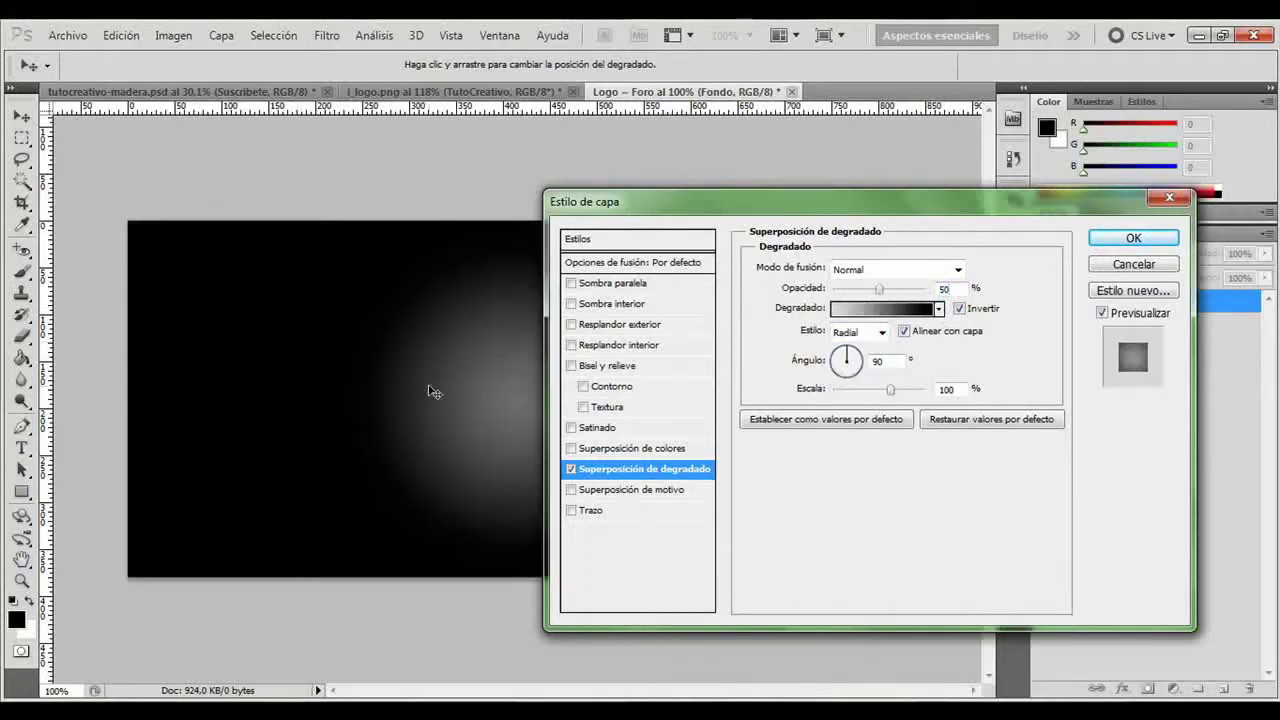
pyautogui.doubleClick(957, 389)
pyautogui.write('10')
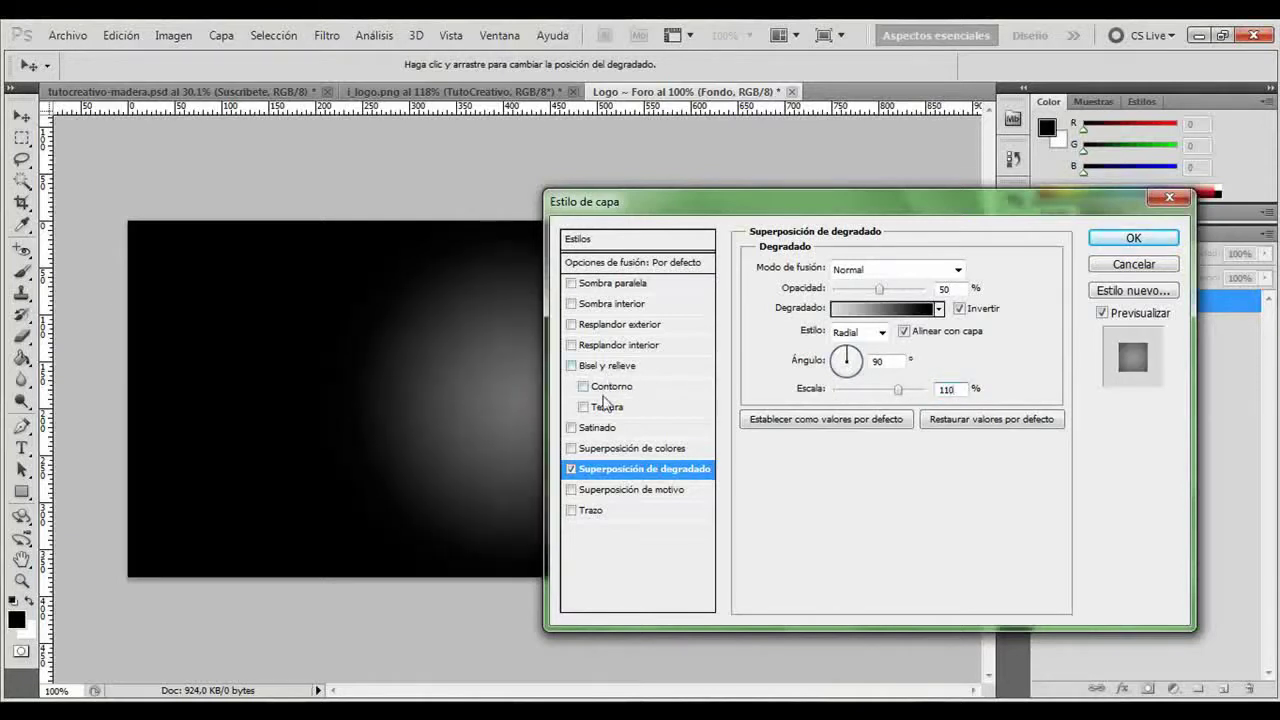
pyautogui.click(604, 406)
# Step: Add a textured bevel of size 0, with 1% texture scale and +200% depth, and apply the effects
pyautogui.click(607, 366)
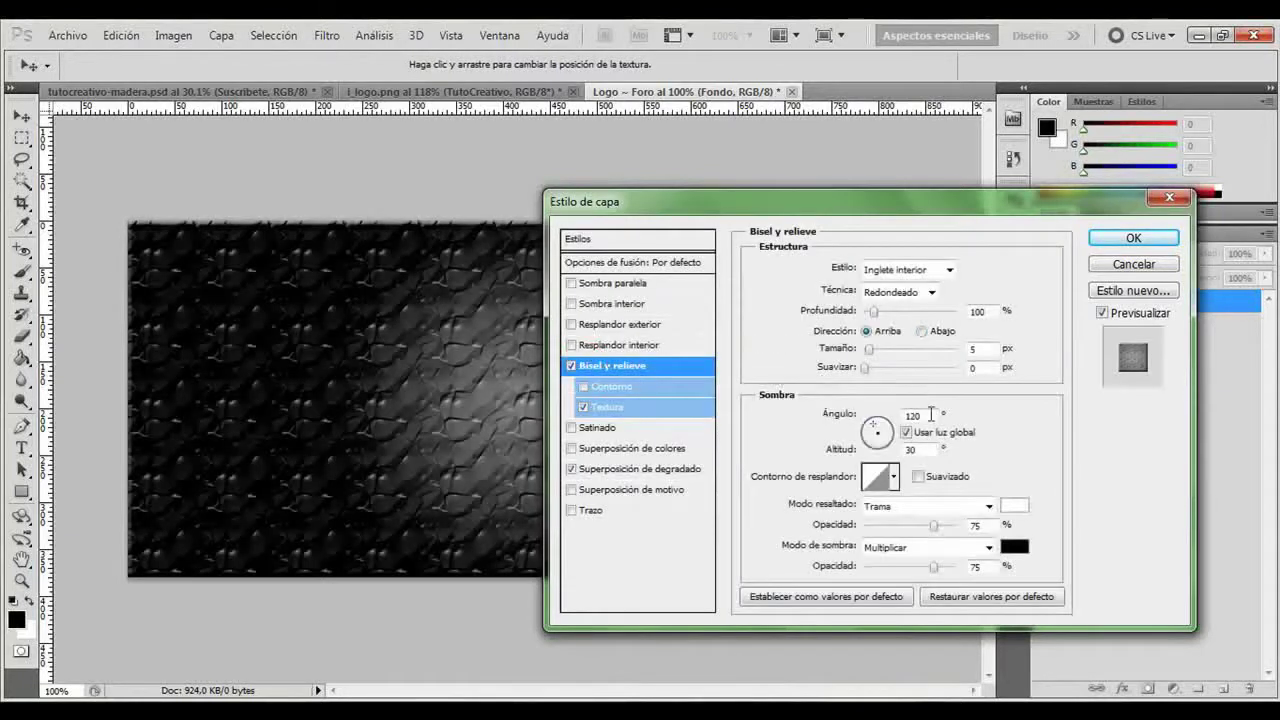
pyautogui.write('0')
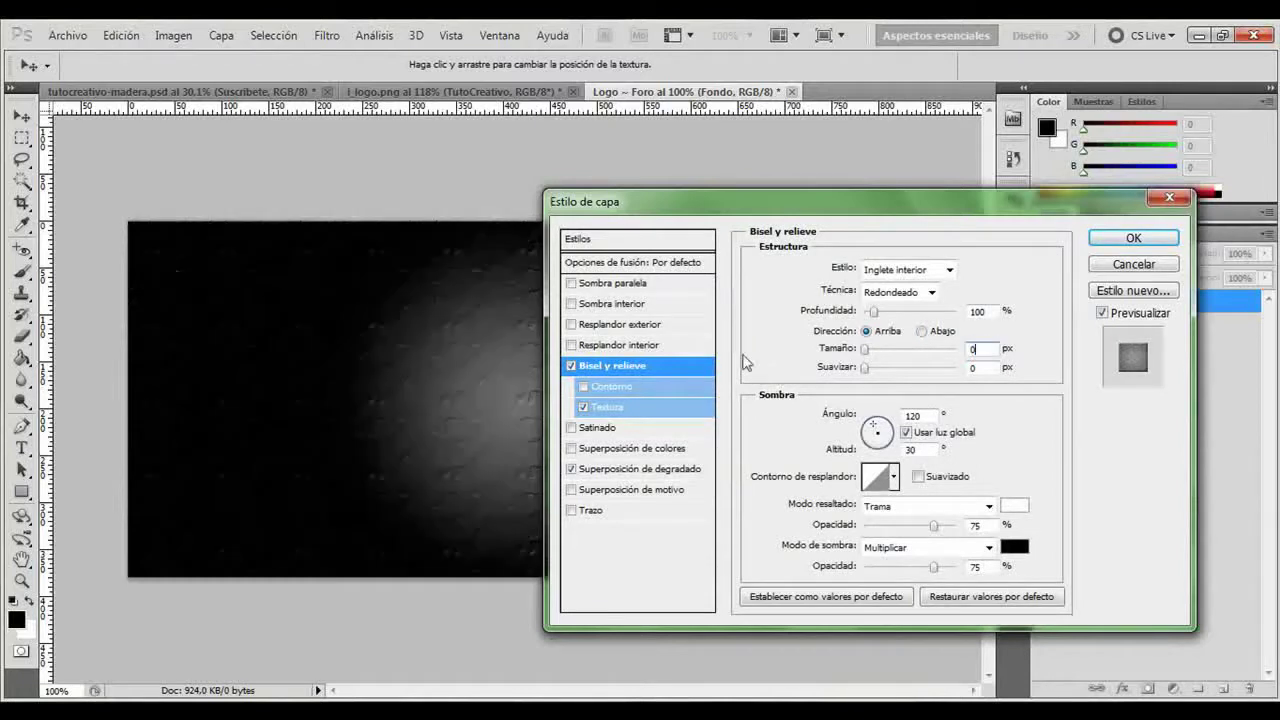
pyautogui.click(610, 407)
pyautogui.write('1')
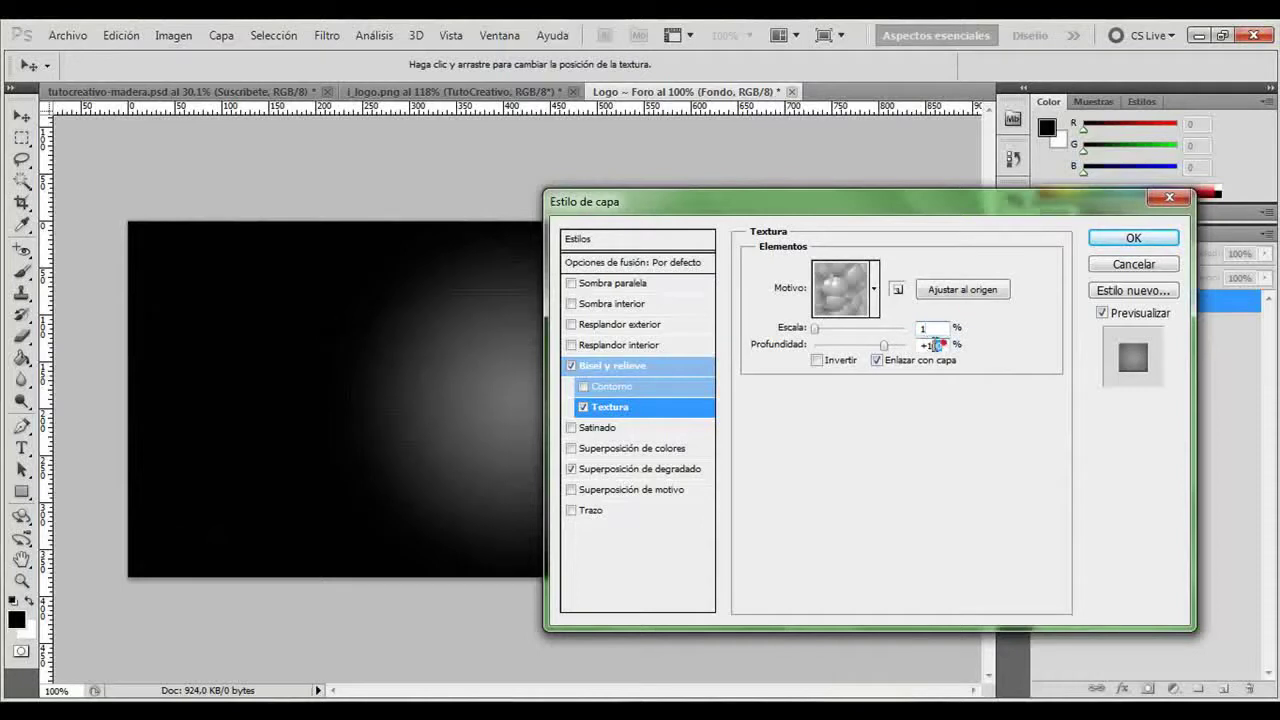
pyautogui.write('200')
pyautogui.click(1125, 242)
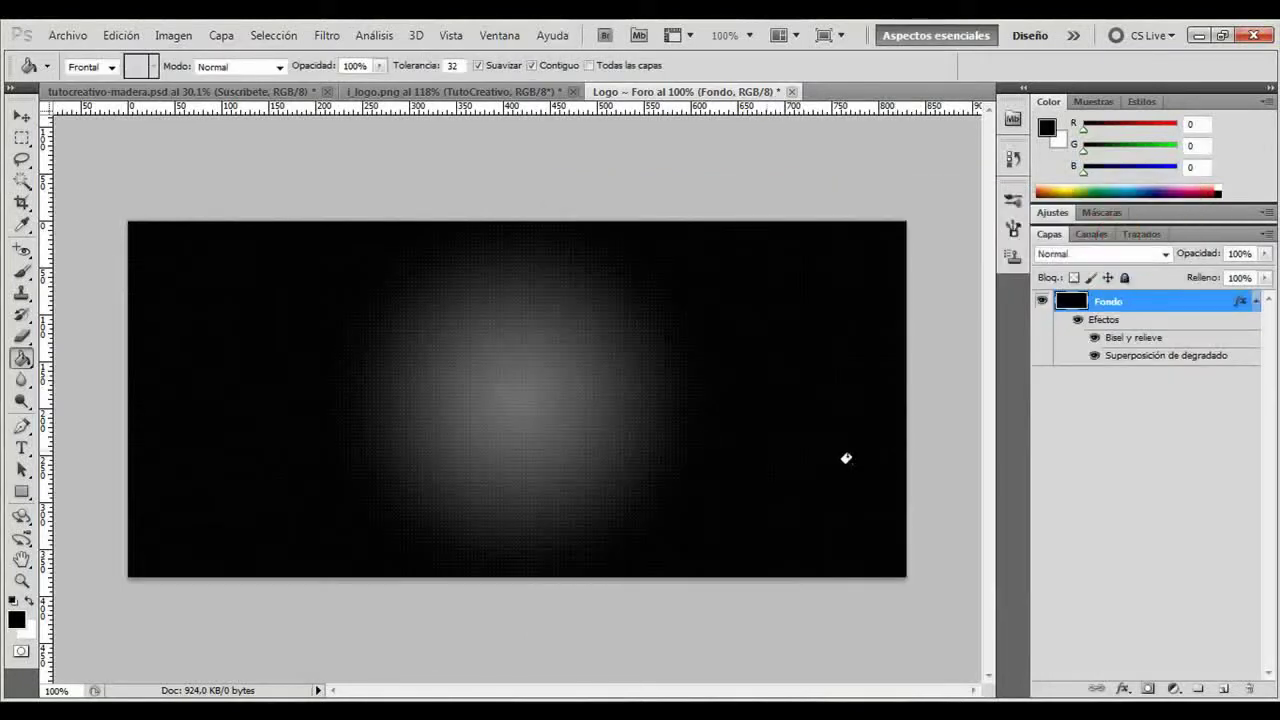
# Step: Open the flourish images 1.jpg and 2.jpg together from the tutorial folder
pyautogui.click(66, 35)
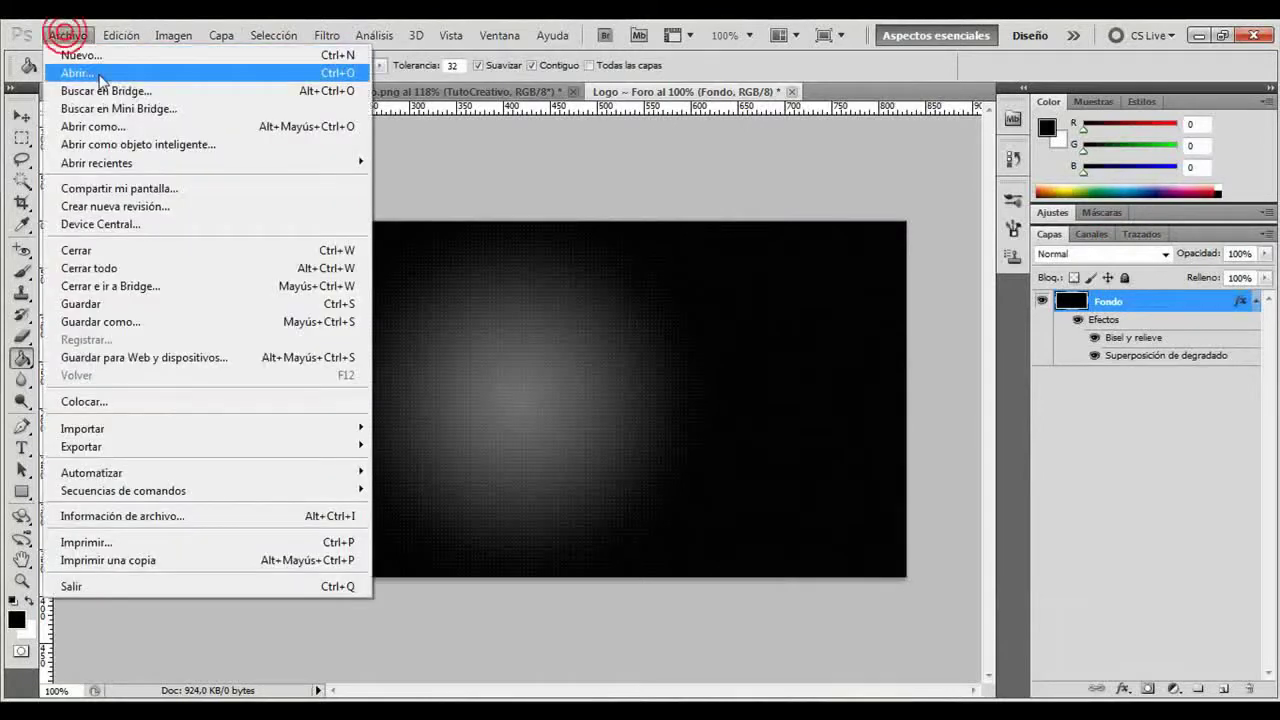
pyautogui.click(97, 74)
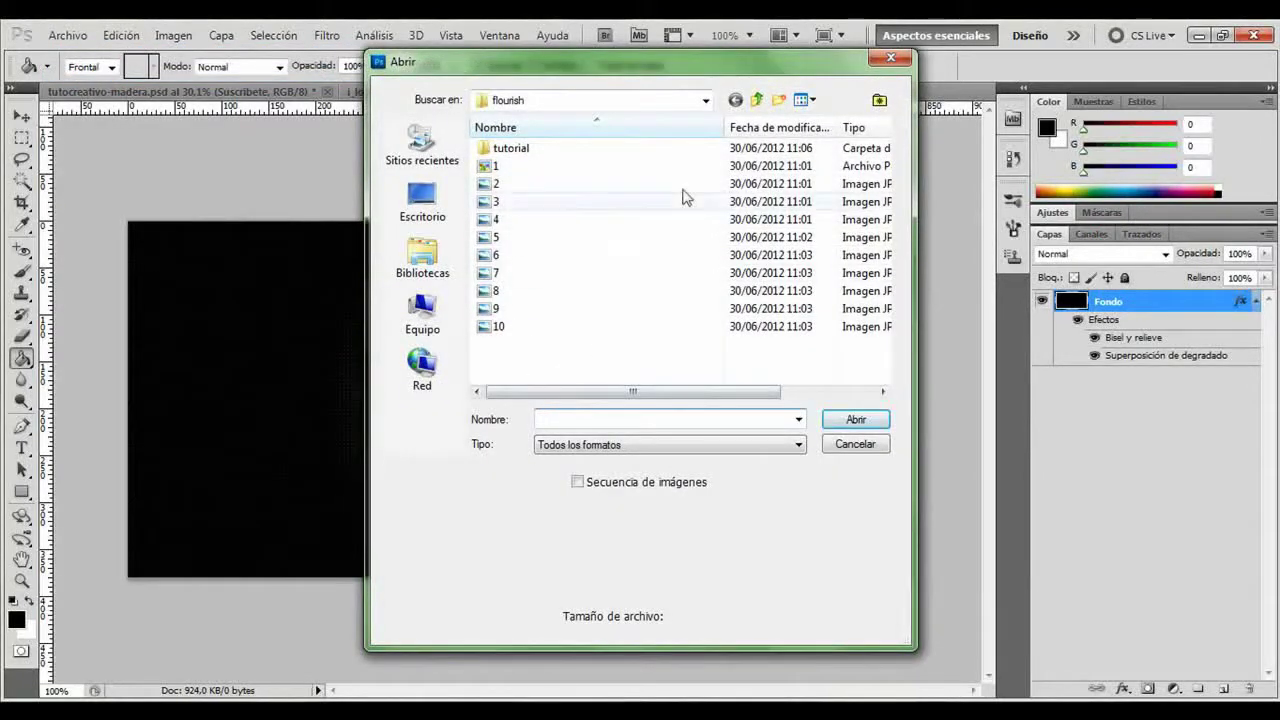
pyautogui.doubleClick(533, 148)
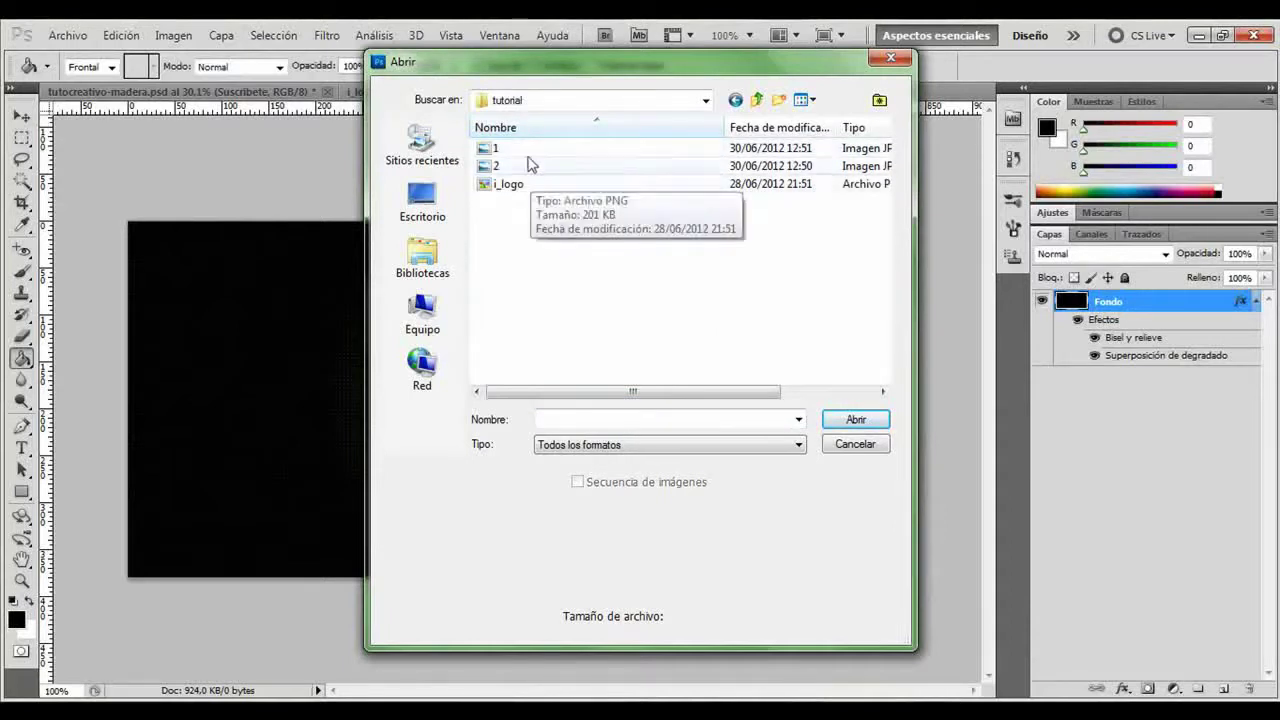
pyautogui.click(528, 150)
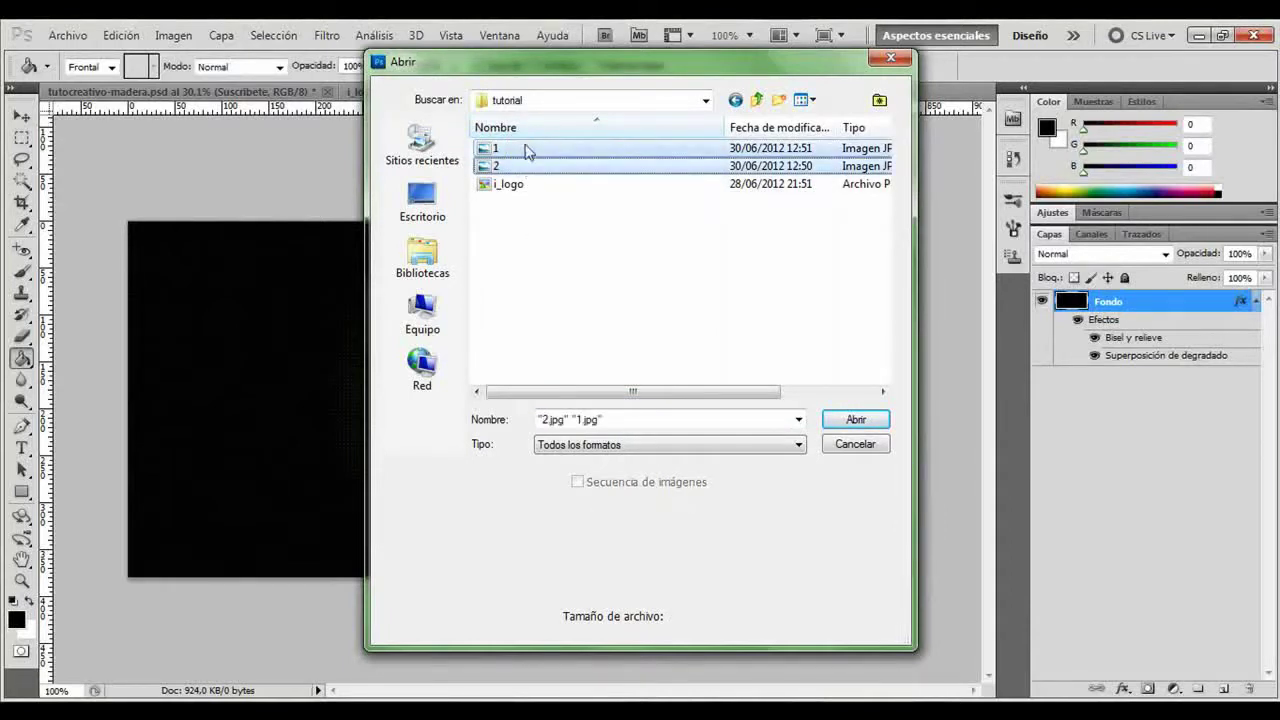
pyautogui.click(856, 419)
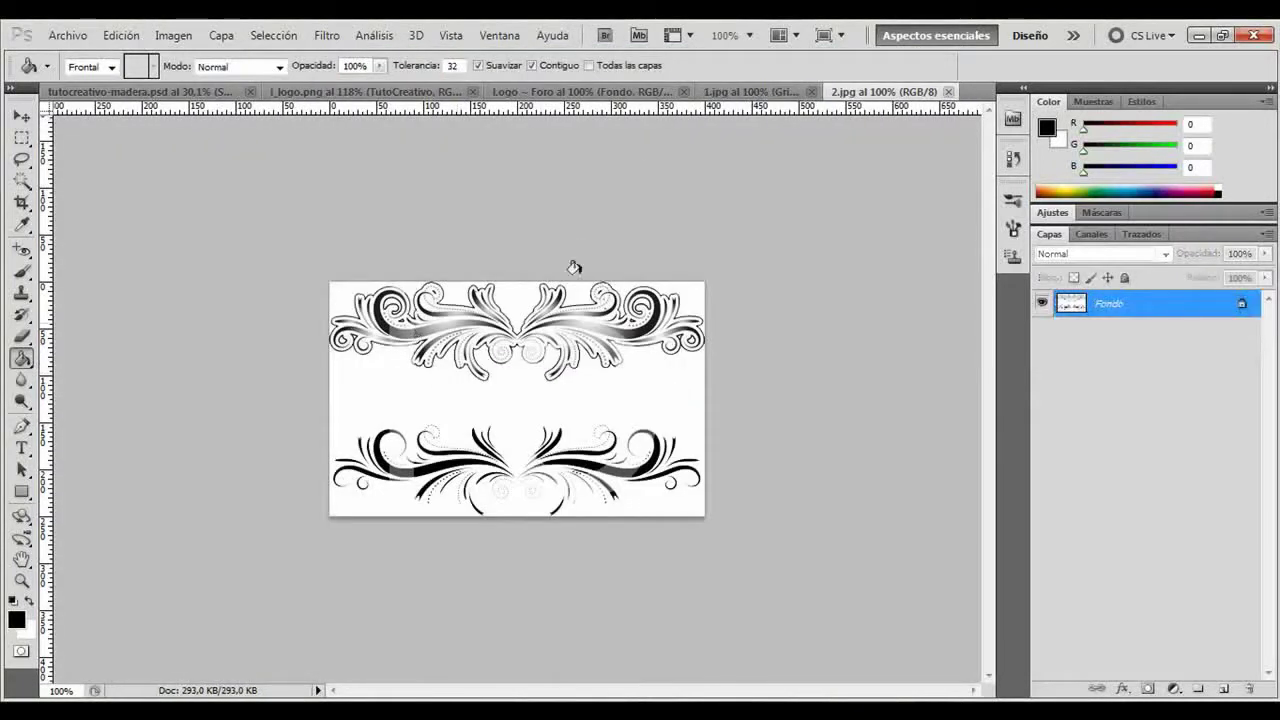
# Step: Unlock the 1.jpg background and delete its white area with the Magic Wand
pyautogui.click(718, 92)
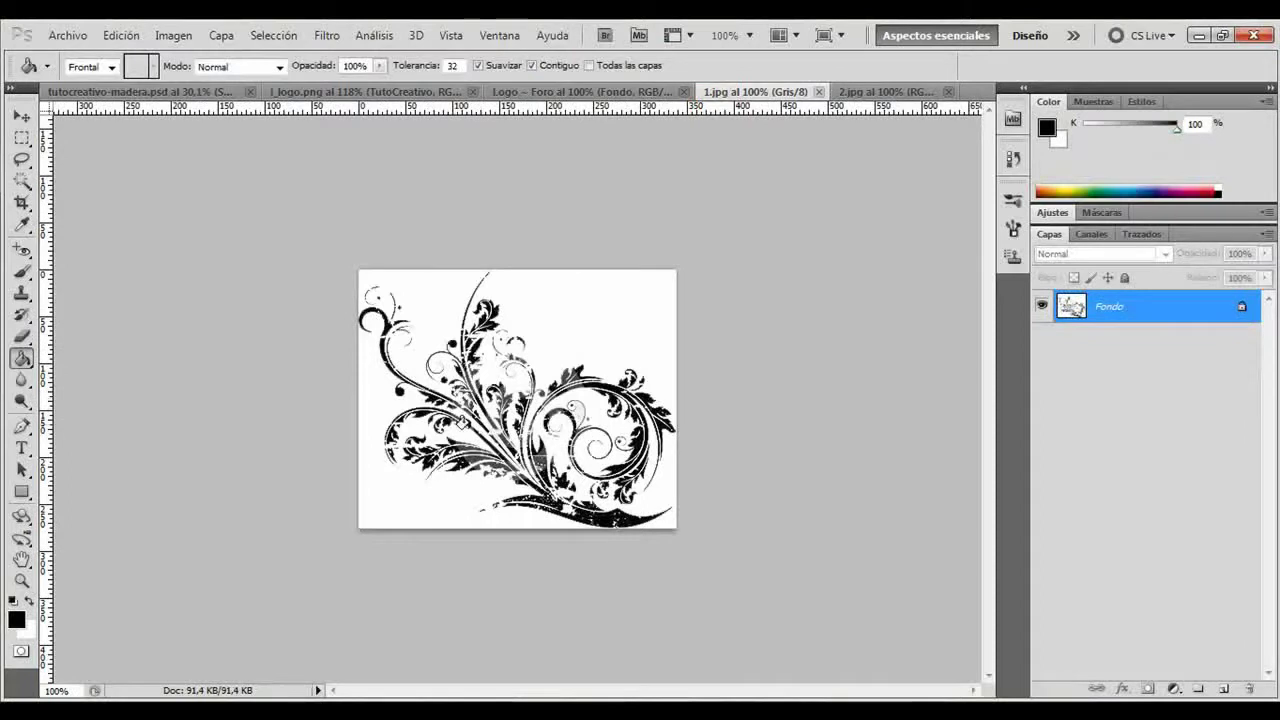
pyautogui.click(21, 181)
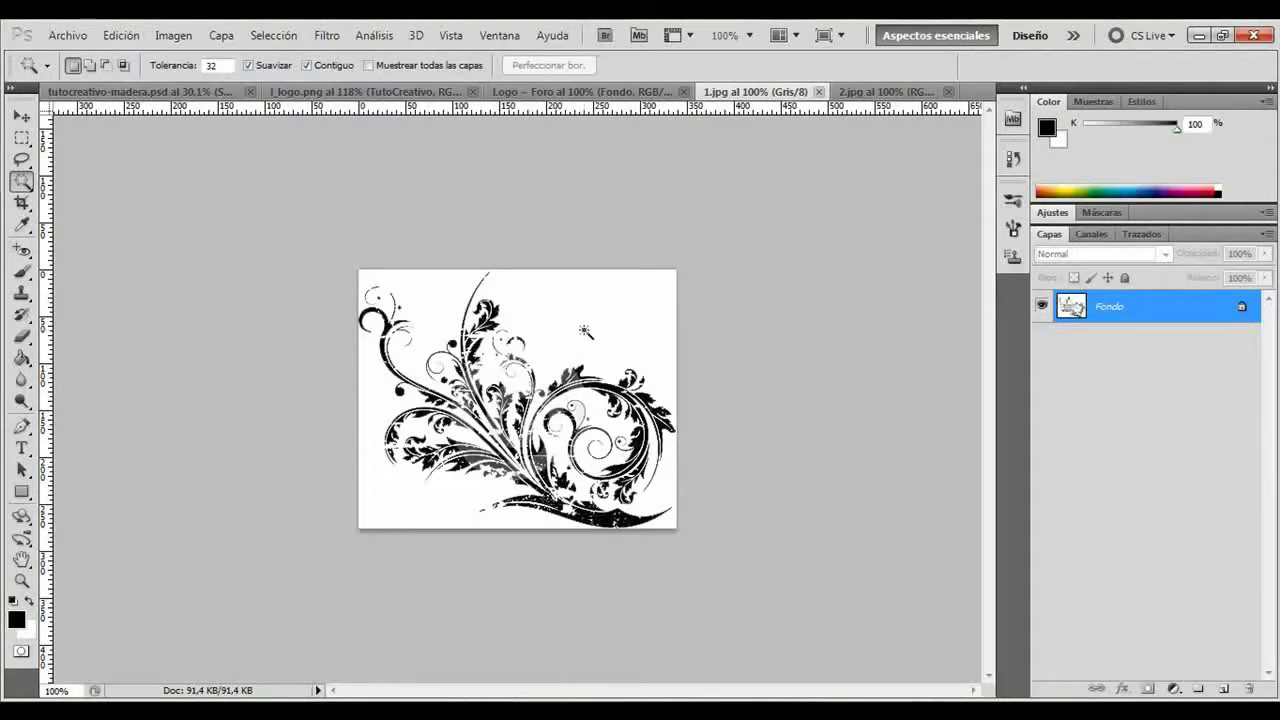
pyautogui.doubleClick(1174, 311)
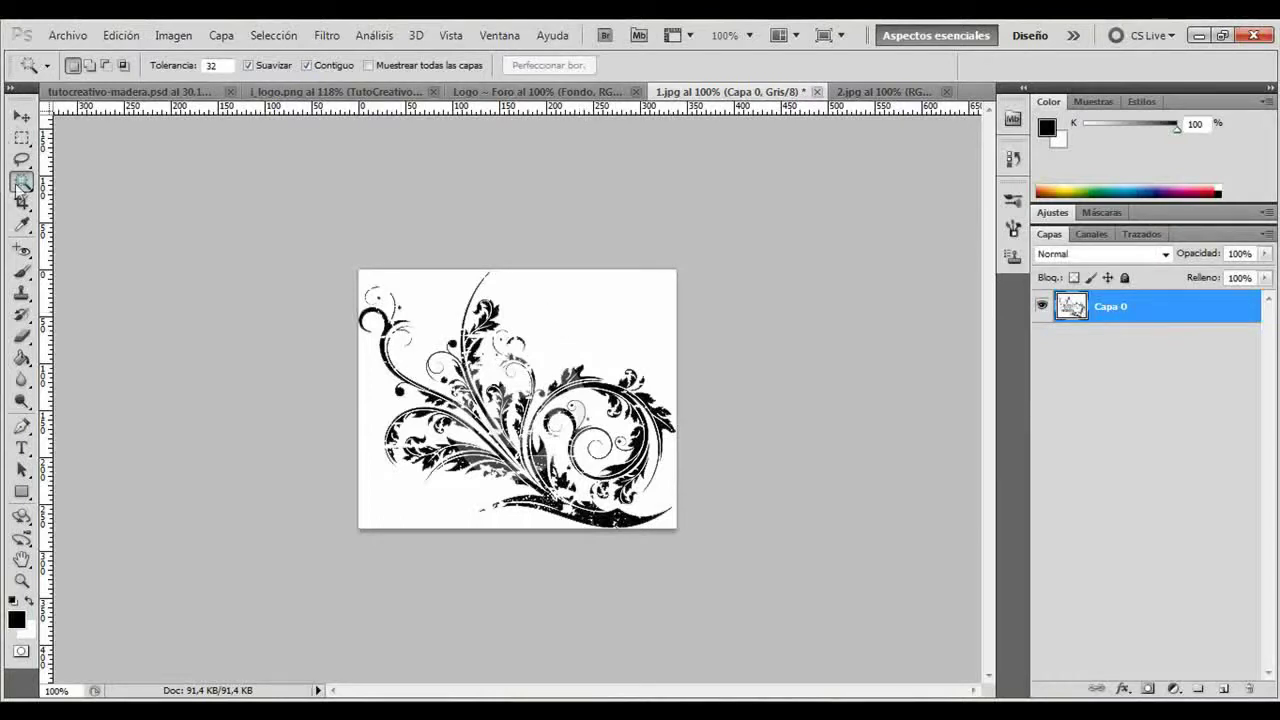
pyautogui.click(579, 318)
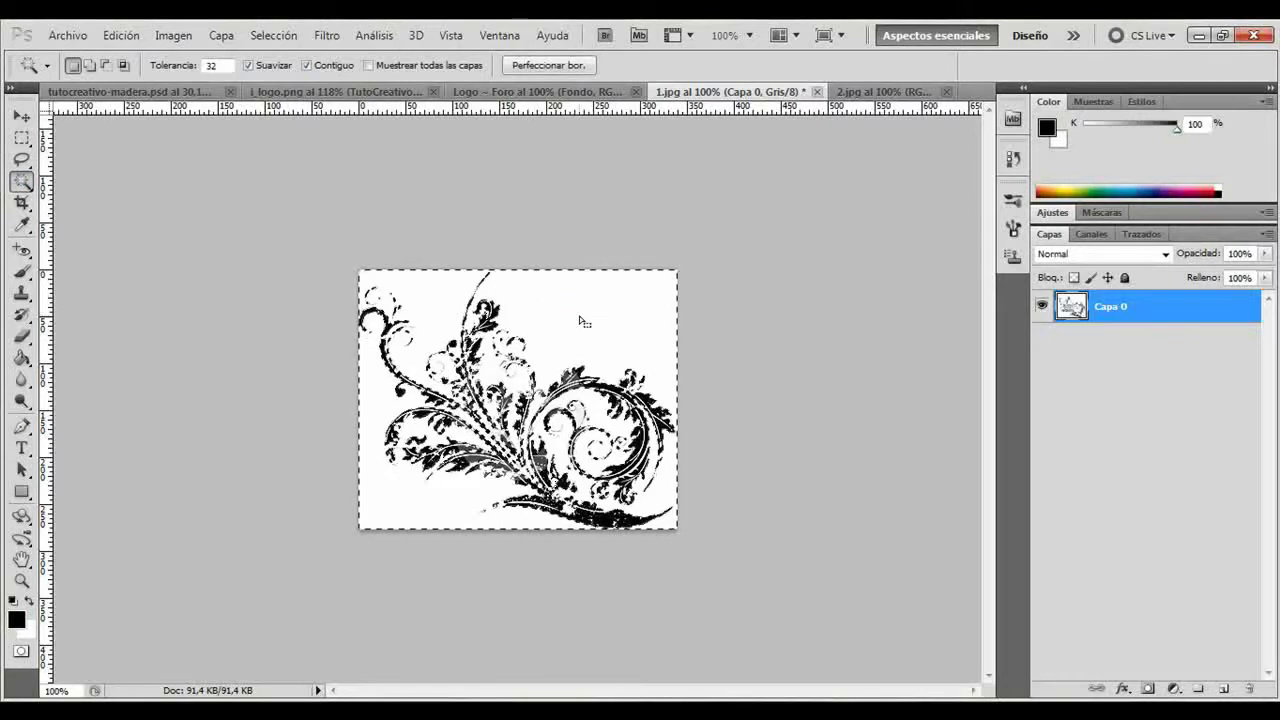
pyautogui.press('Delete')
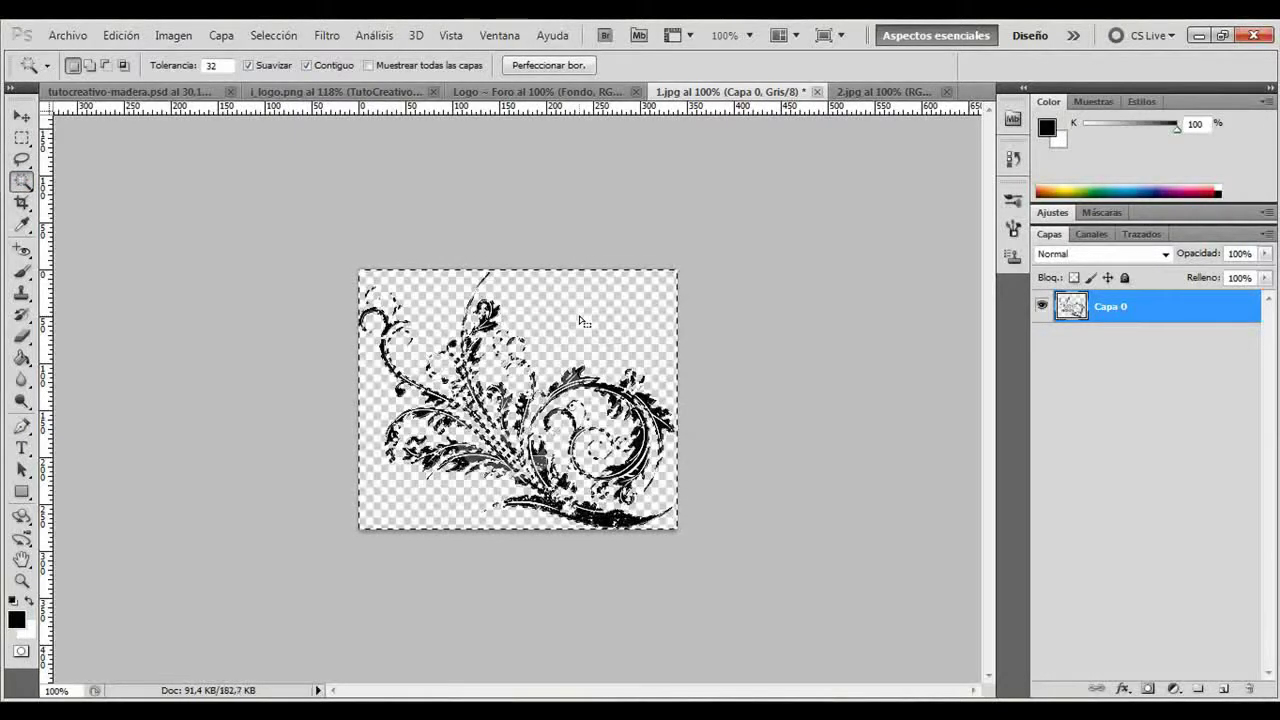
# Step: Copy the ornament, close 1.jpg without saving, and return to the Logo ~ Foro banner
pyautogui.click(21, 159)
pyautogui.hotkey('ctrl', 'd')
pyautogui.press('m')
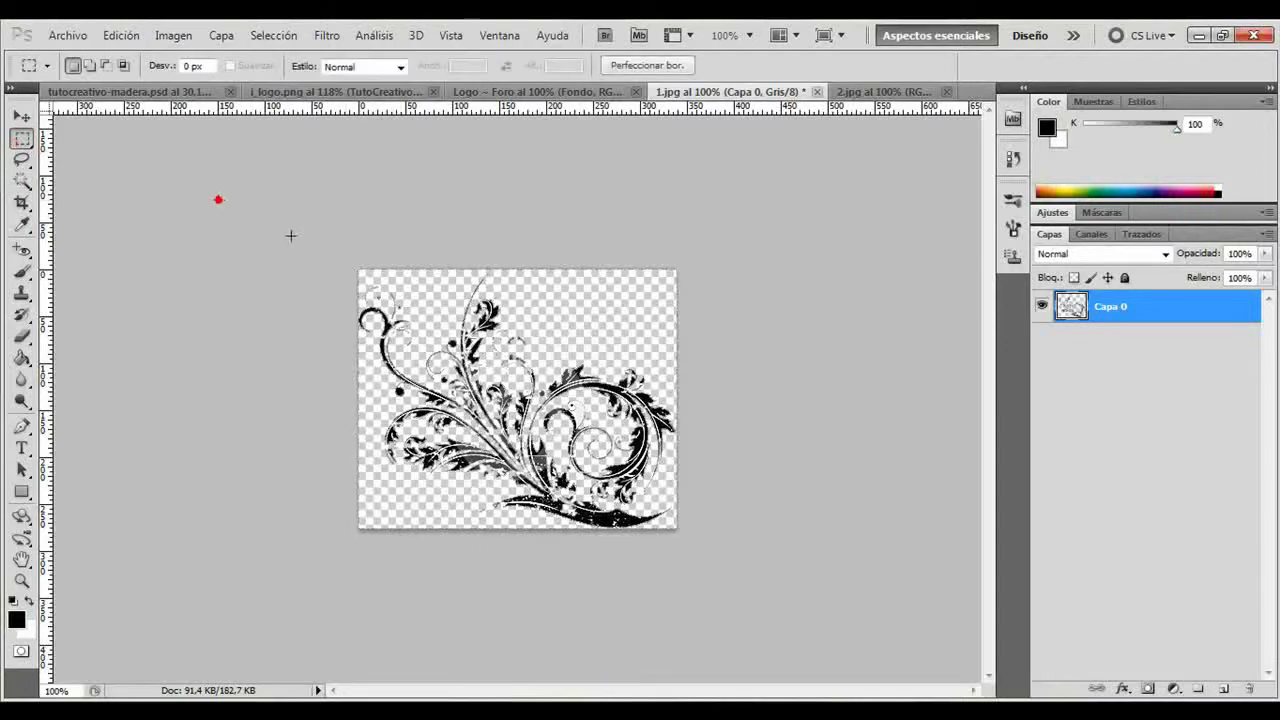
pyautogui.click(816, 91)
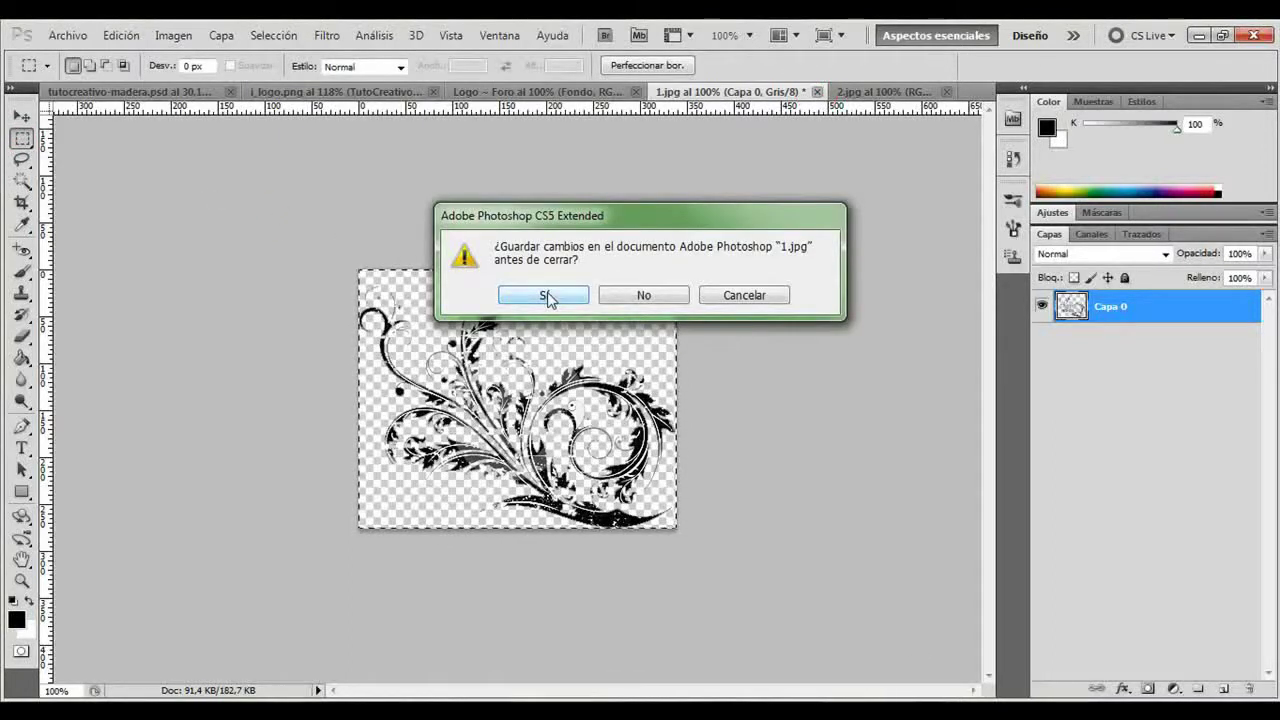
pyautogui.click(611, 297)
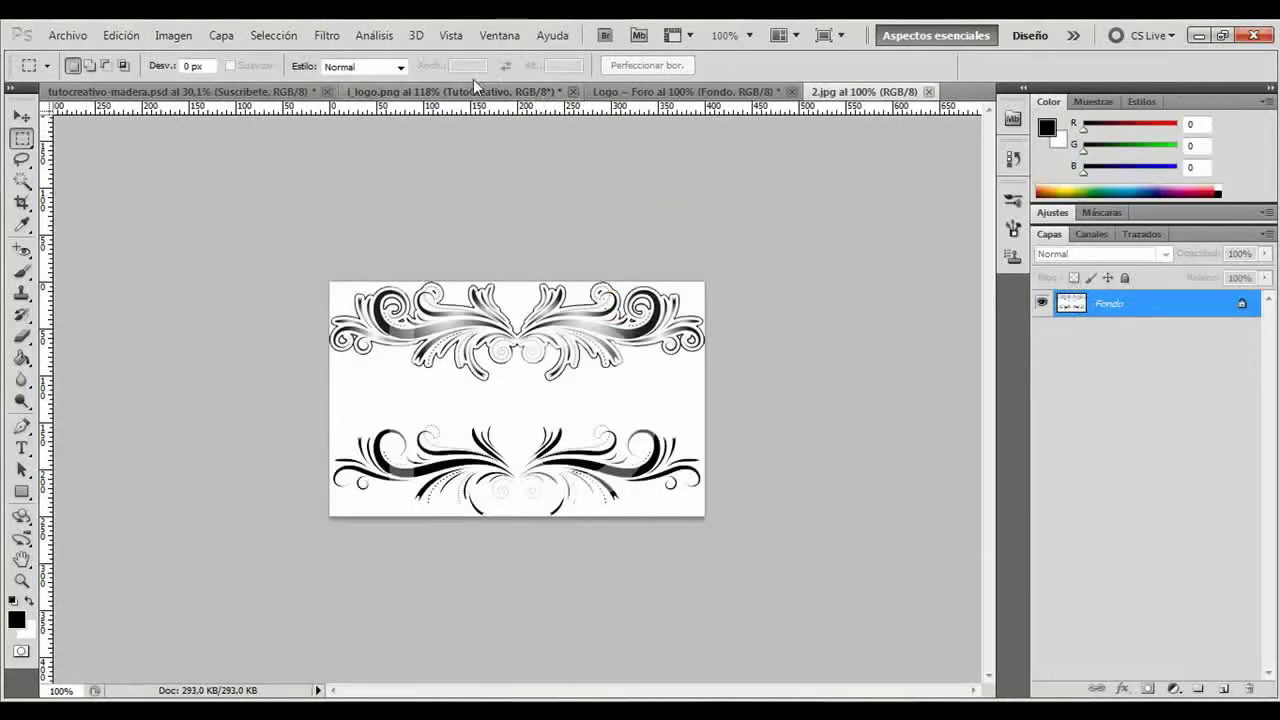
pyautogui.click(614, 93)
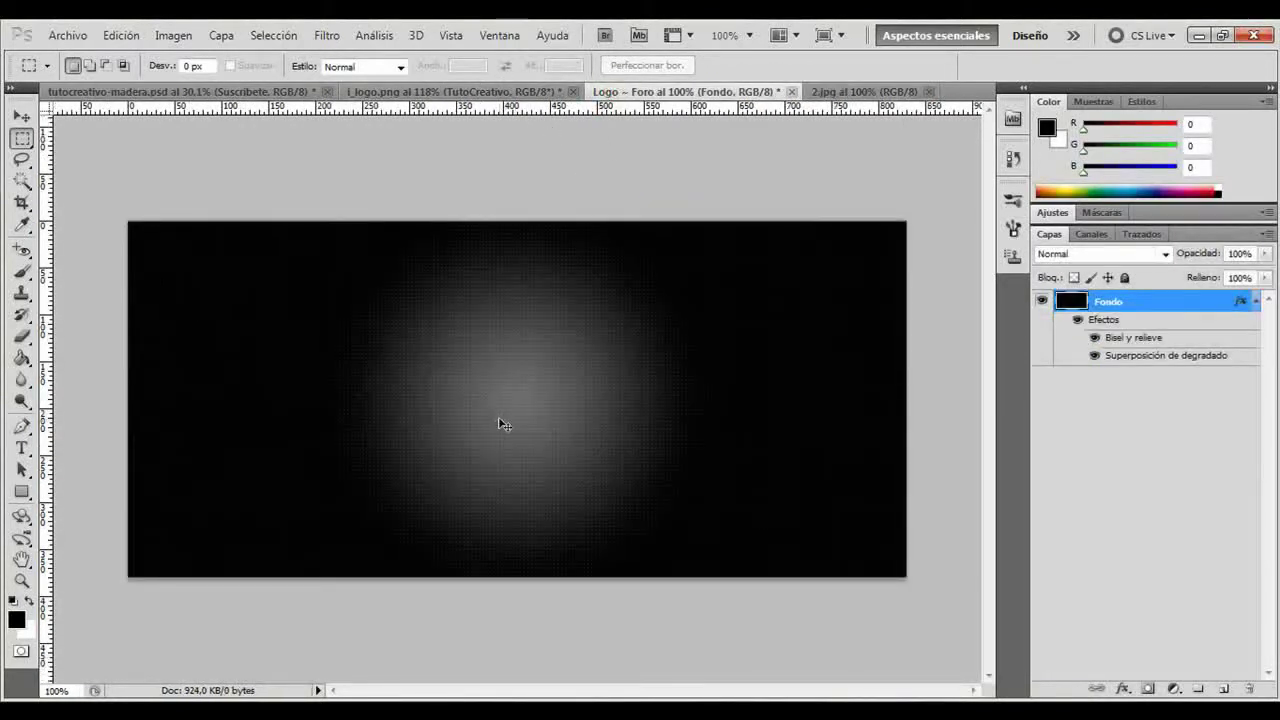
# Step: Paste the ornament at the banner's right, rotated 180° and tilted to about -166°
pyautogui.hotkey('ctrl', 'v')
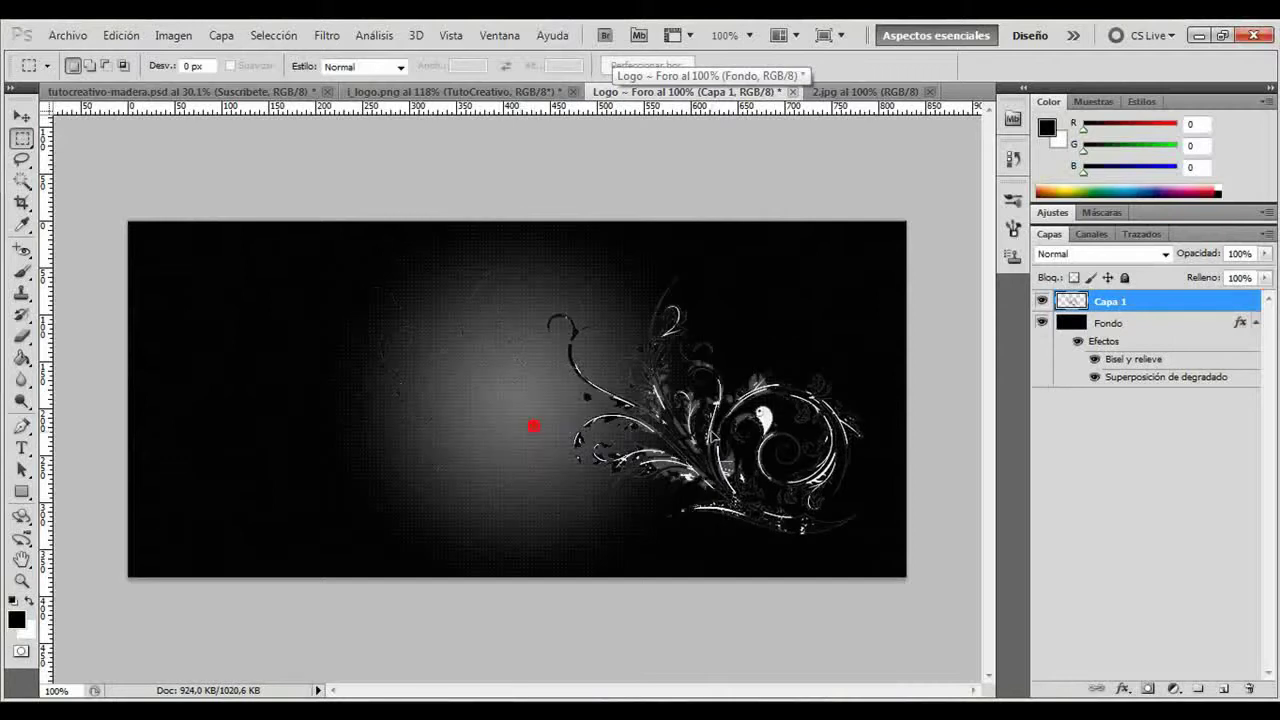
pyautogui.moveTo(533, 427); pyautogui.dragTo(702, 432)
pyautogui.hotkey('ctrl', 't')
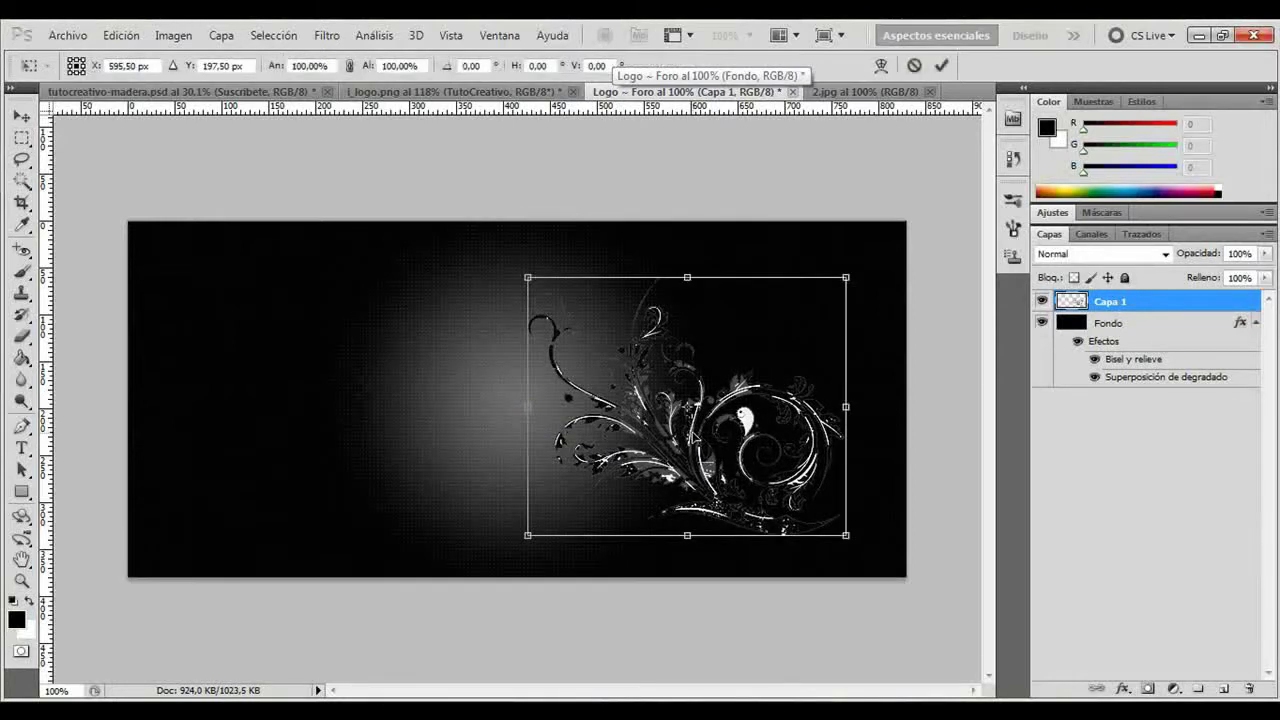
pyautogui.rightClick(692, 436)
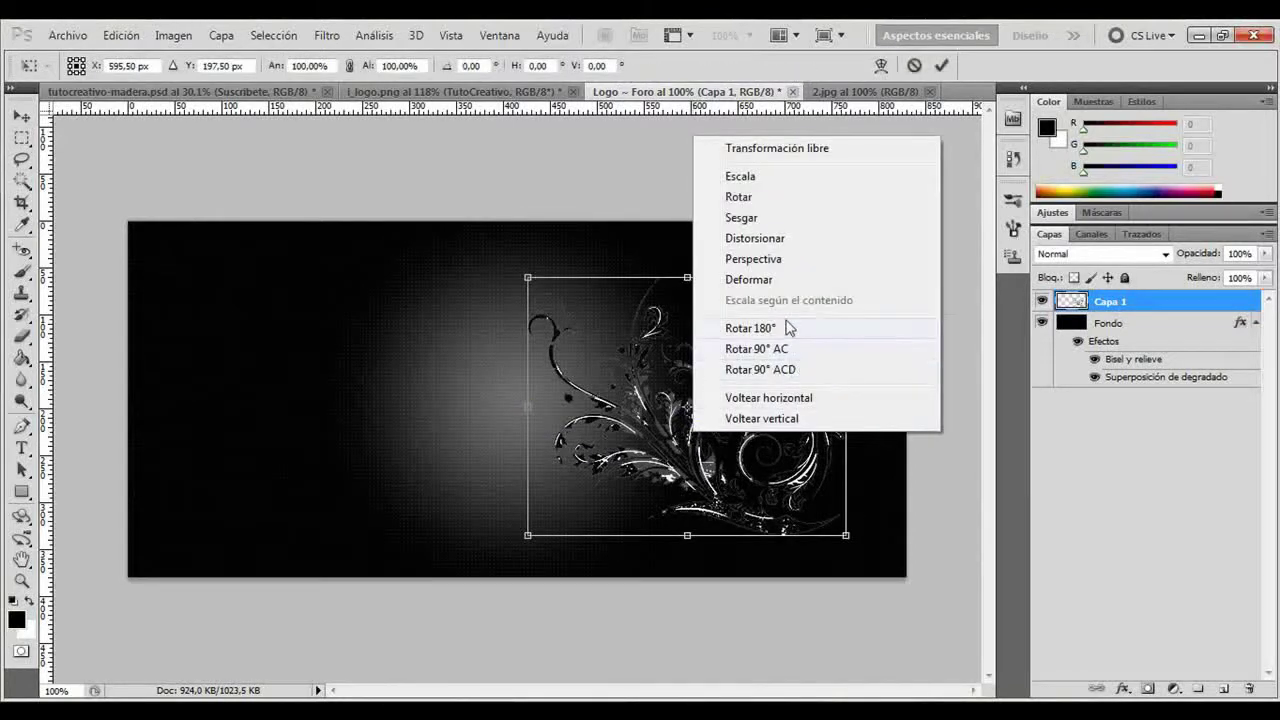
pyautogui.click(751, 328)
pyautogui.moveTo(688, 383); pyautogui.dragTo(729, 379)
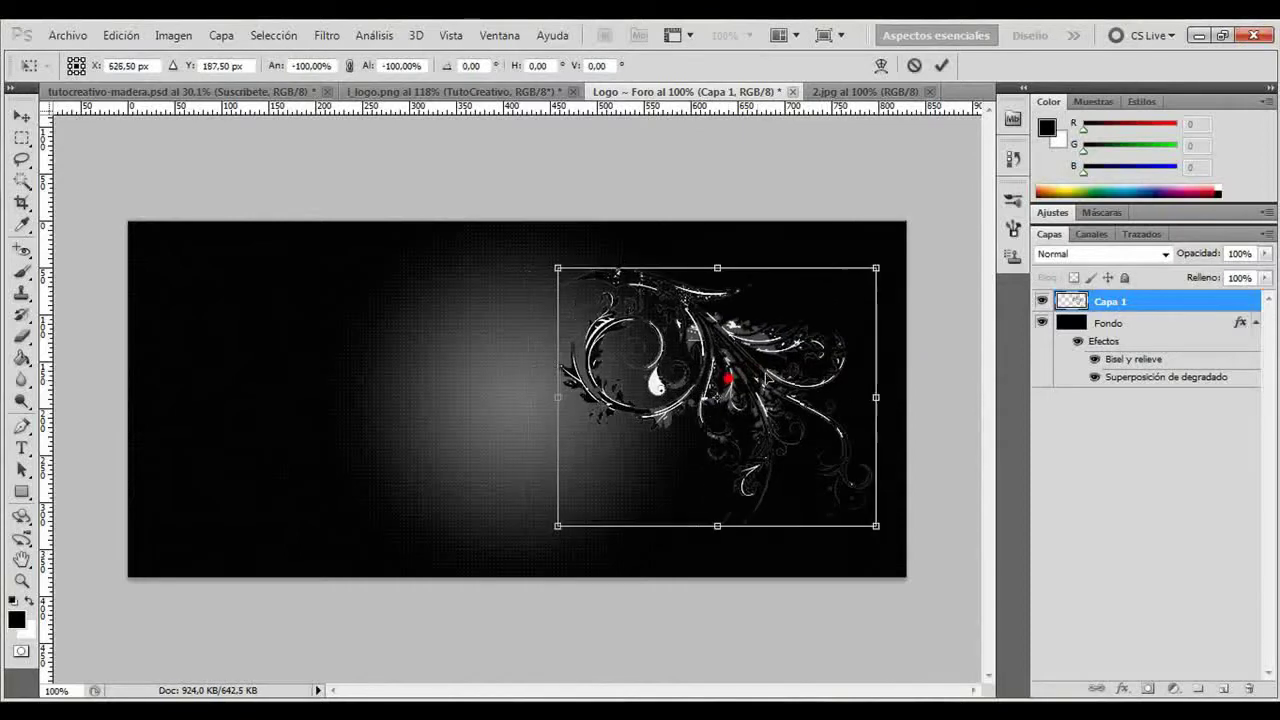
pyautogui.moveTo(910, 256); pyautogui.dragTo(914, 305)
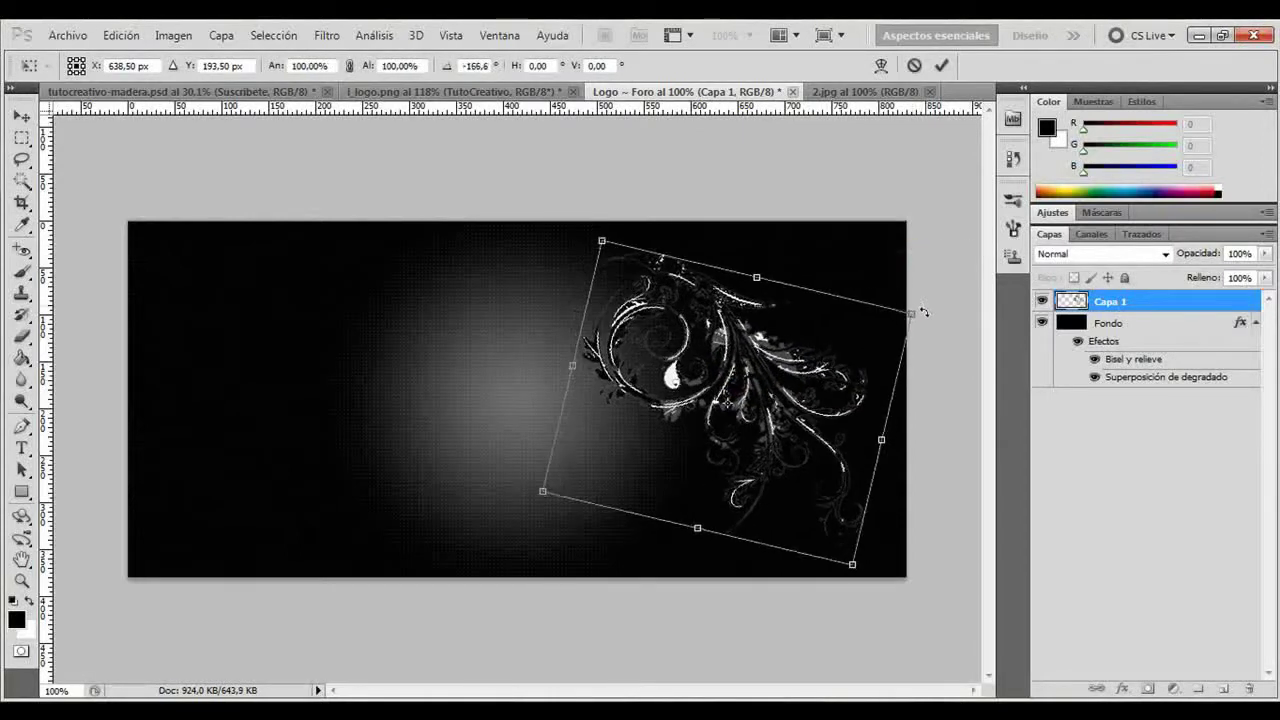
pyautogui.moveTo(788, 358); pyautogui.dragTo(801, 373)
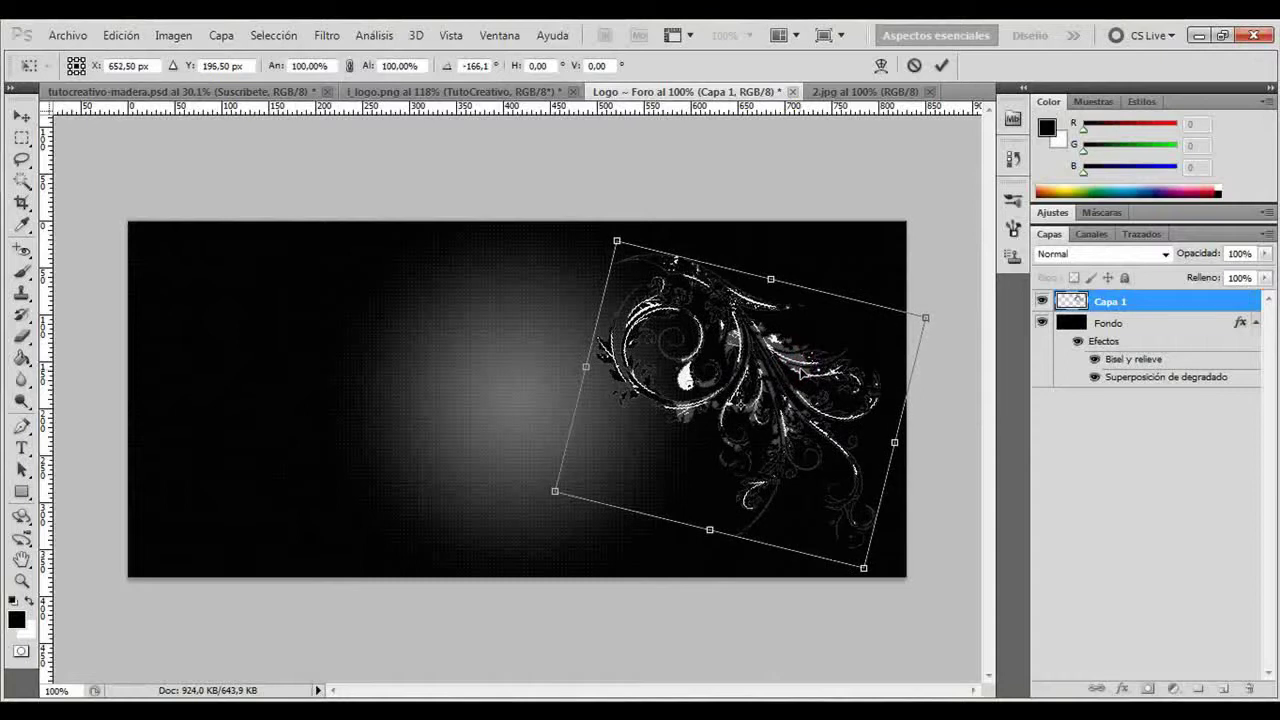
pyautogui.press('Return')
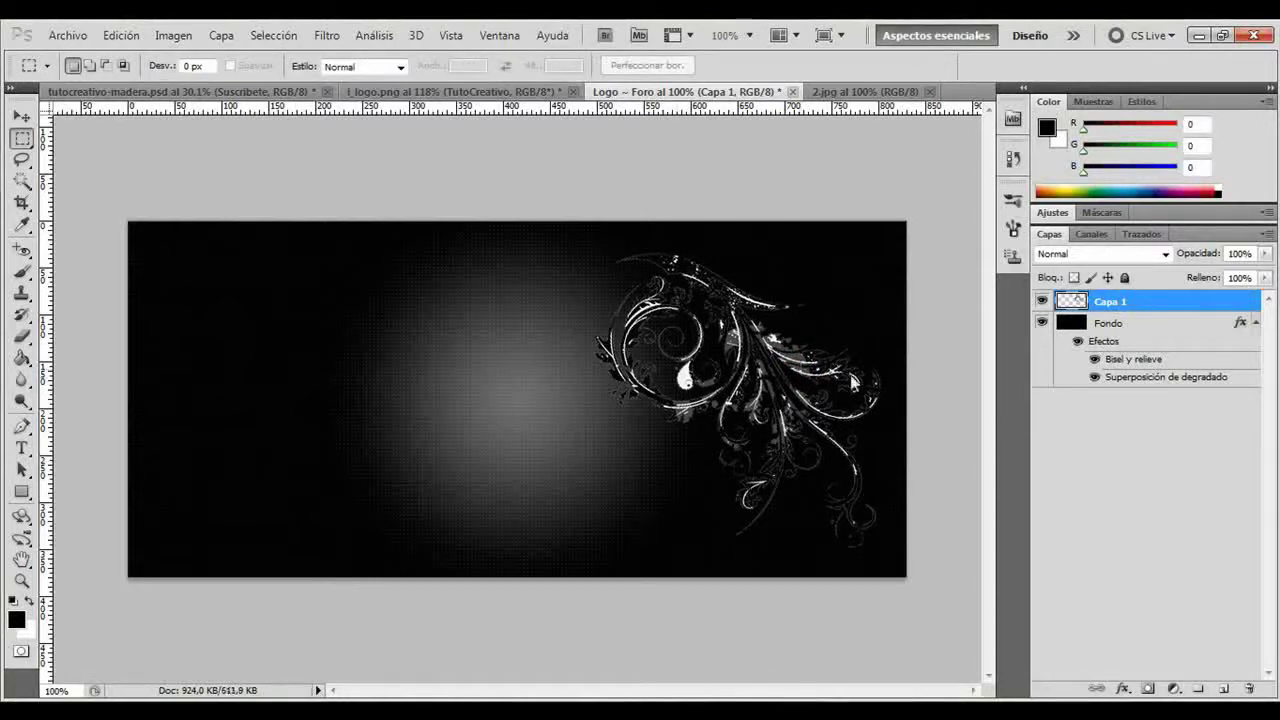
# Step: Duplicate the ornament layer, flip the copy horizontally, and move it to the left side
pyautogui.moveTo(1155, 300); pyautogui.dragTo(1226, 689)
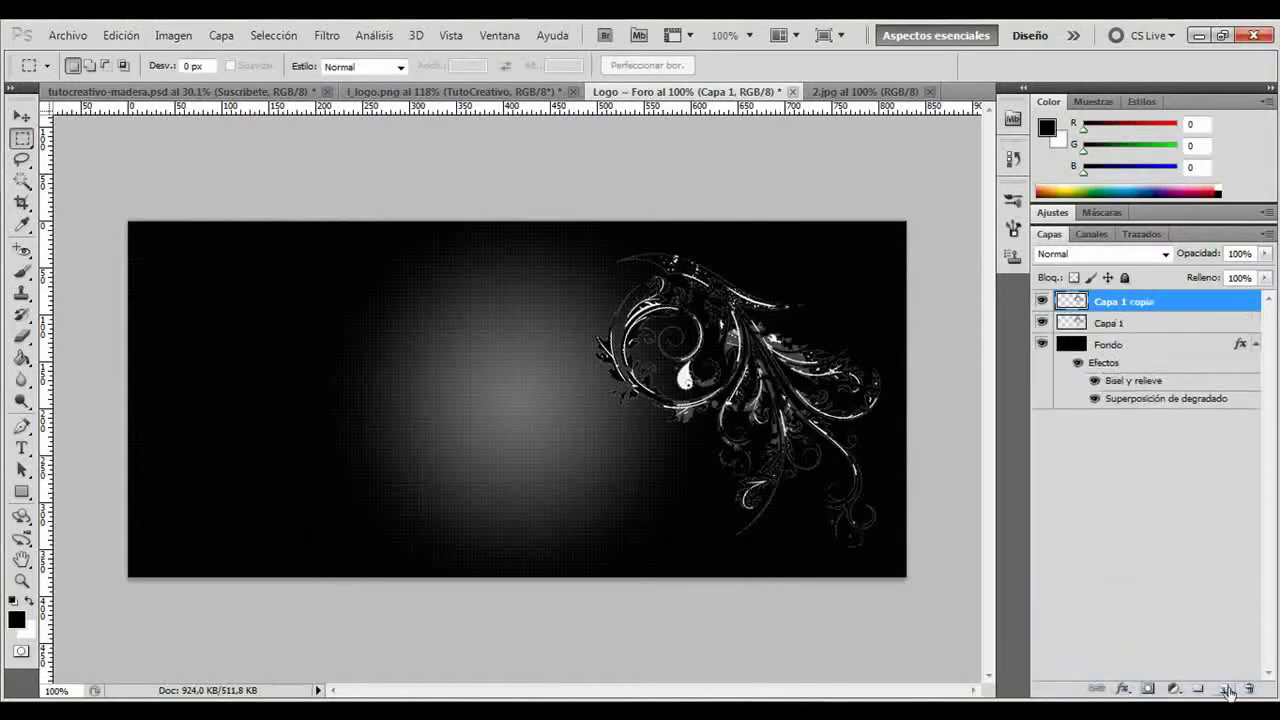
pyautogui.hotkey('ctrl', 't')
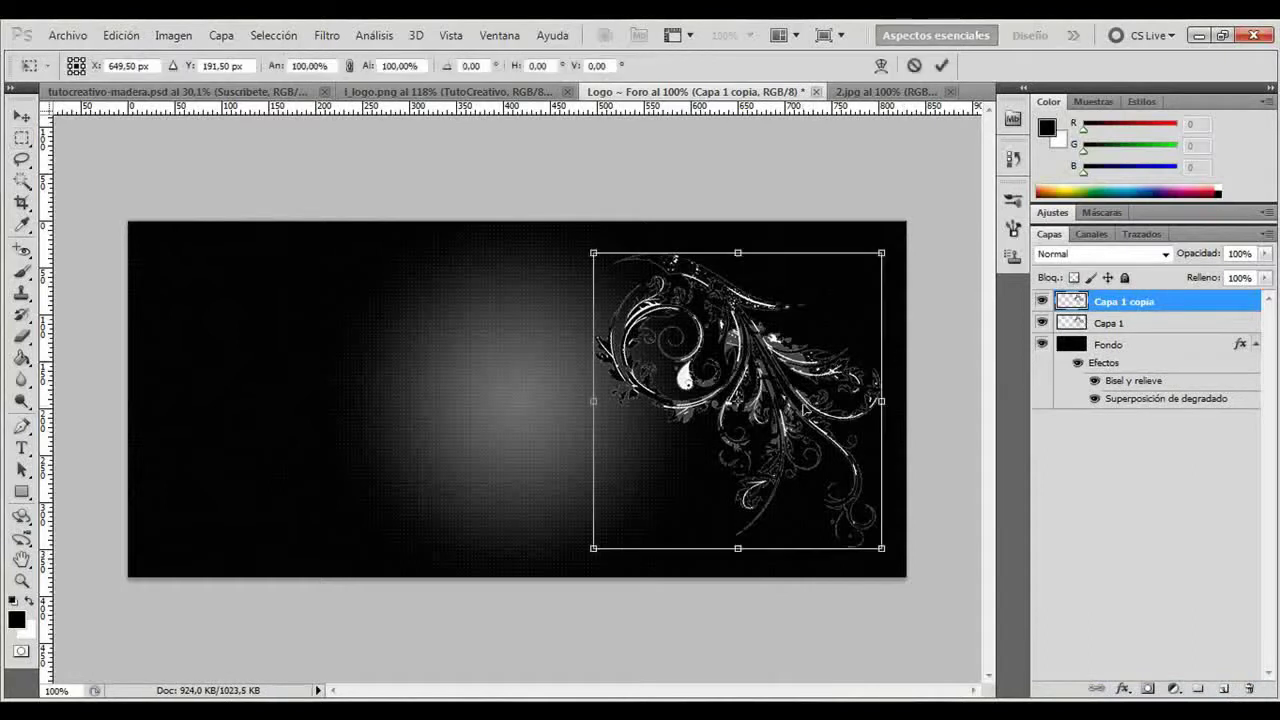
pyautogui.rightClick(803, 408)
pyautogui.click(860, 366)
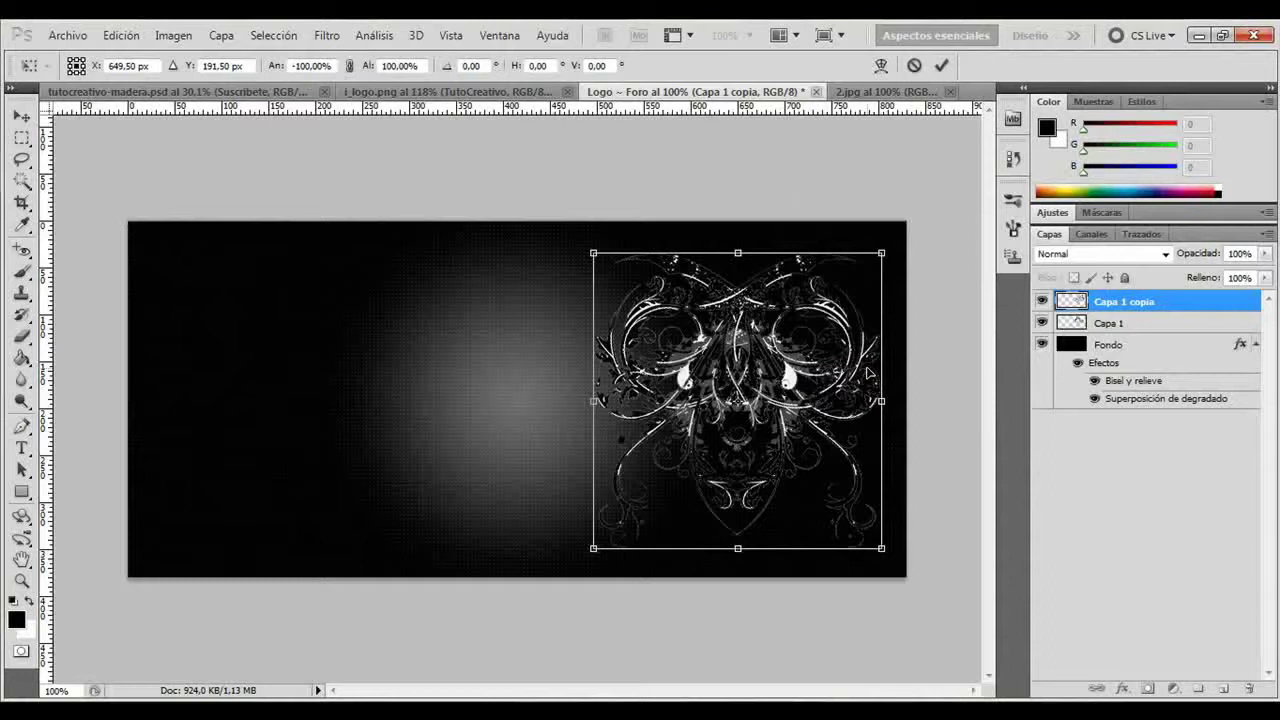
pyautogui.hotkey('shift', 'Left')
pyautogui.hotkey('shift', 'Left')
pyautogui.hotkey('shift', 'Left')
pyautogui.hotkey('shift', 'Left')
pyautogui.hotkey('shift', 'Left')
pyautogui.hotkey('shift', 'Left')
pyautogui.hotkey('shift', 'Left')
pyautogui.hotkey('shift', 'Left')
pyautogui.hotkey('shift', 'Left')
pyautogui.hotkey('shift', 'Left')
pyautogui.hotkey('shift', 'Left')
pyautogui.hotkey('shift', 'Left')
pyautogui.hotkey('shift', 'Left')
pyautogui.hotkey('shift', 'Left')
pyautogui.hotkey('shift', 'Left')
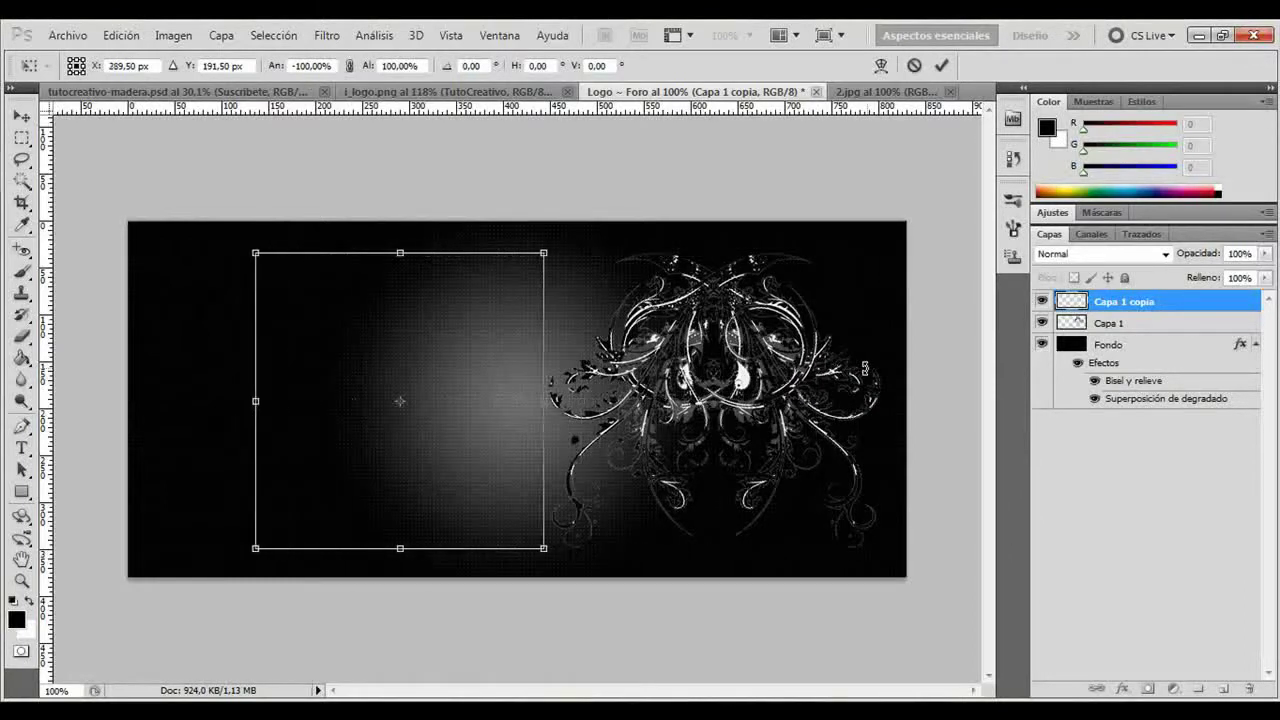
pyautogui.hotkey('shift', 'Left')
pyautogui.hotkey('shift', 'Left')
pyautogui.hotkey('shift', 'Left')
pyautogui.hotkey('shift', 'Left')
pyautogui.hotkey('shift', 'Left')
pyautogui.hotkey('shift', 'Left')
pyautogui.hotkey('shift', 'Left')
pyautogui.hotkey('shift', 'Left')
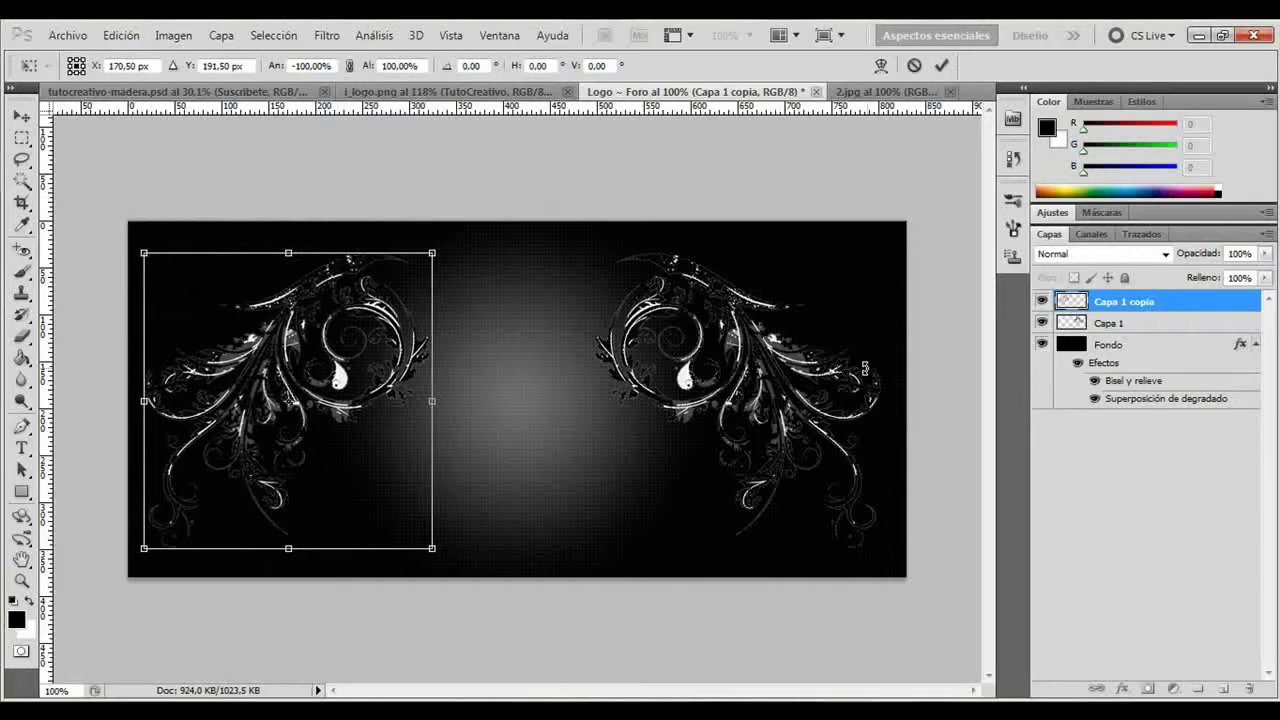
pyautogui.press('Return')
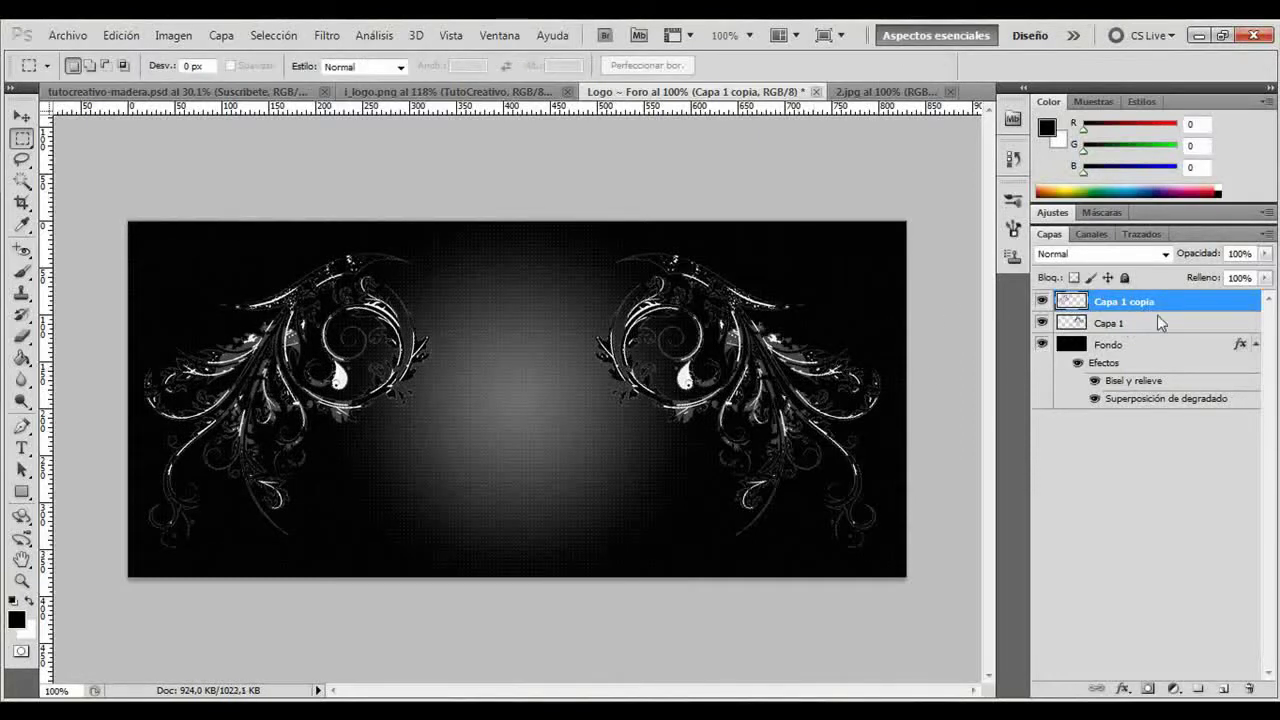
# Step: Unlock the 2.jpg background layer and delete its white area with the Magic Wand
pyautogui.click(889, 91)
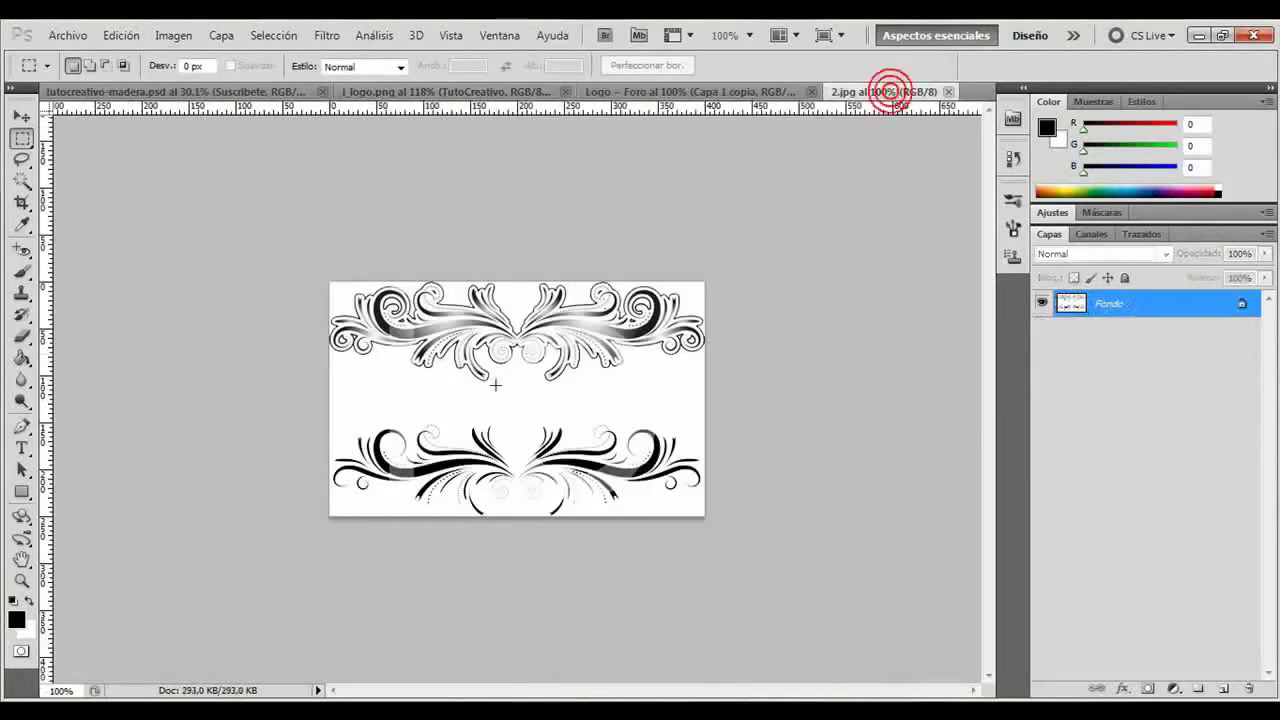
pyautogui.click(21, 181)
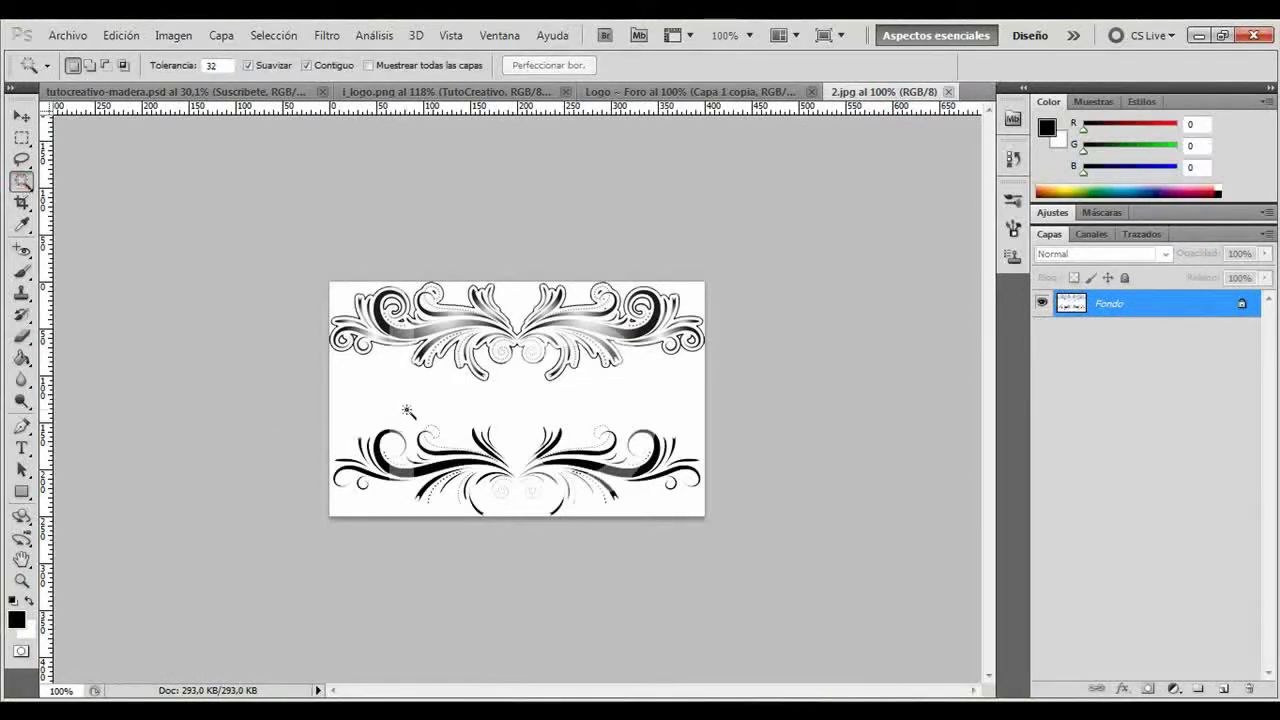
pyautogui.keyDown('alt'); pyautogui.doubleClick(1212, 316); pyautogui.keyUp('alt')
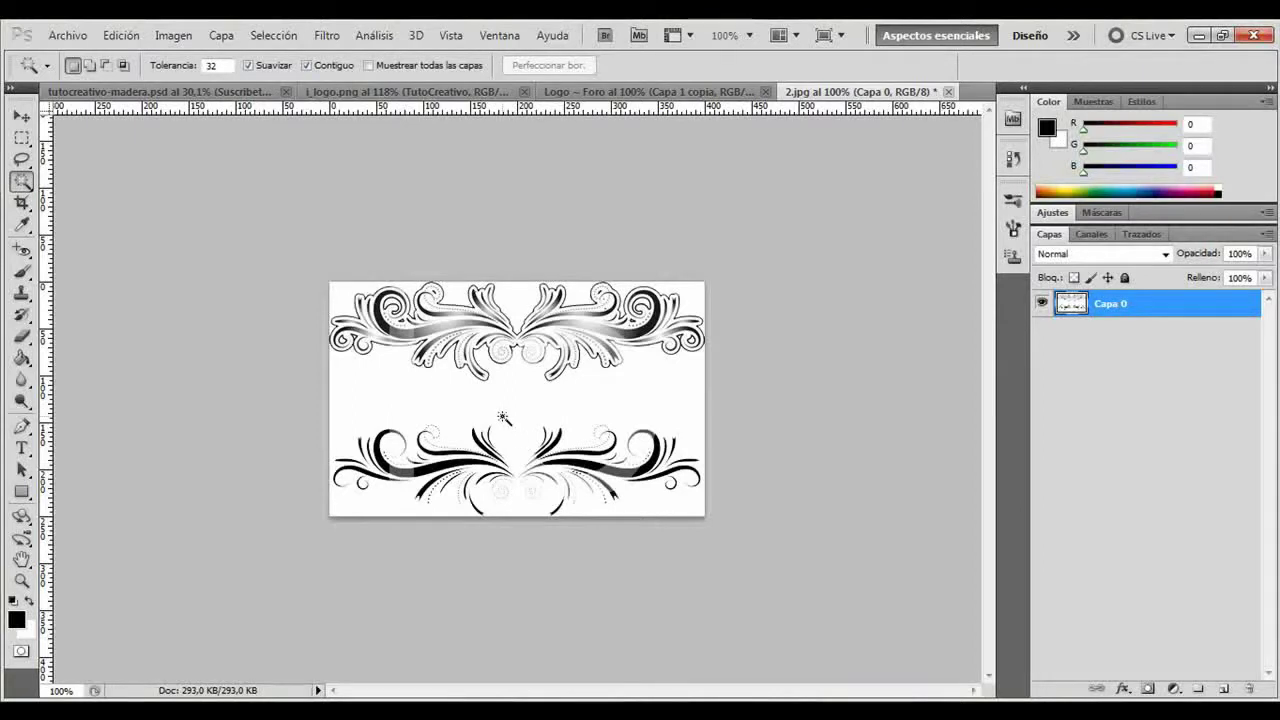
pyautogui.click(503, 416)
pyautogui.press('Delete')
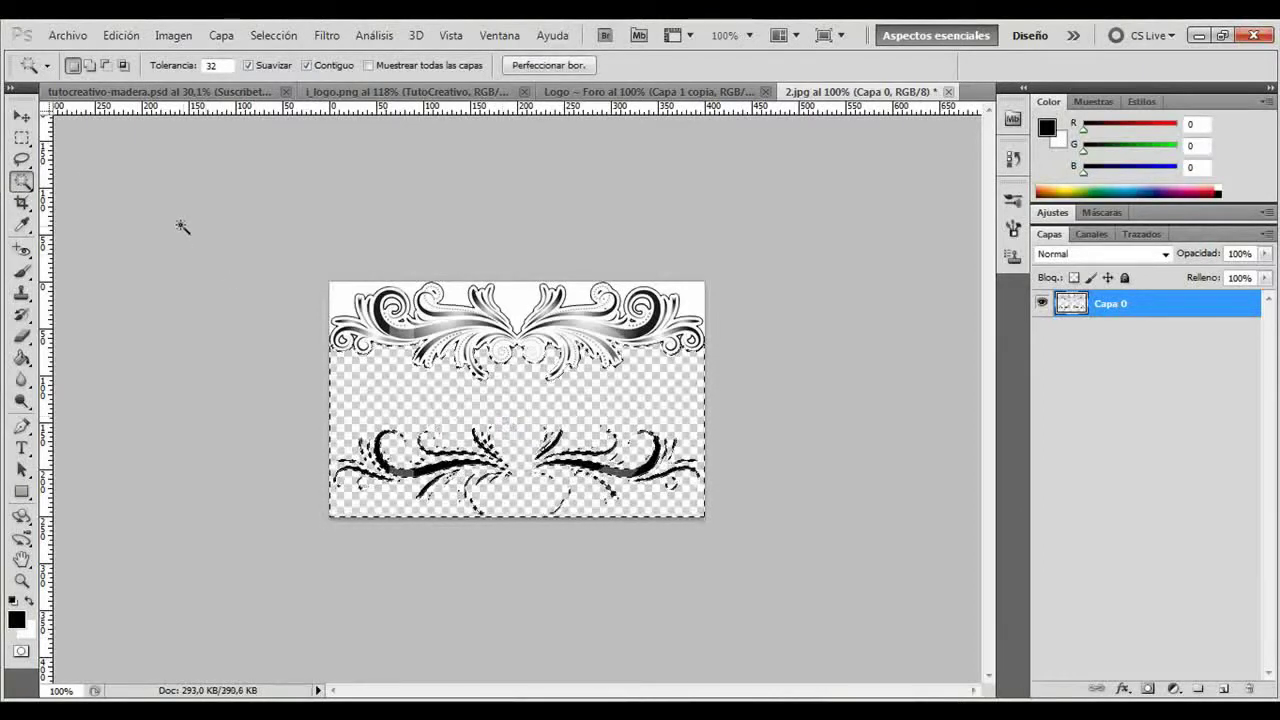
# Step: Bring the lower 2.jpg ornament into the banner's top centre, closing 2.jpg unsaved
pyautogui.press('m')
pyautogui.moveTo(808, 585); pyautogui.dragTo(229, 397)
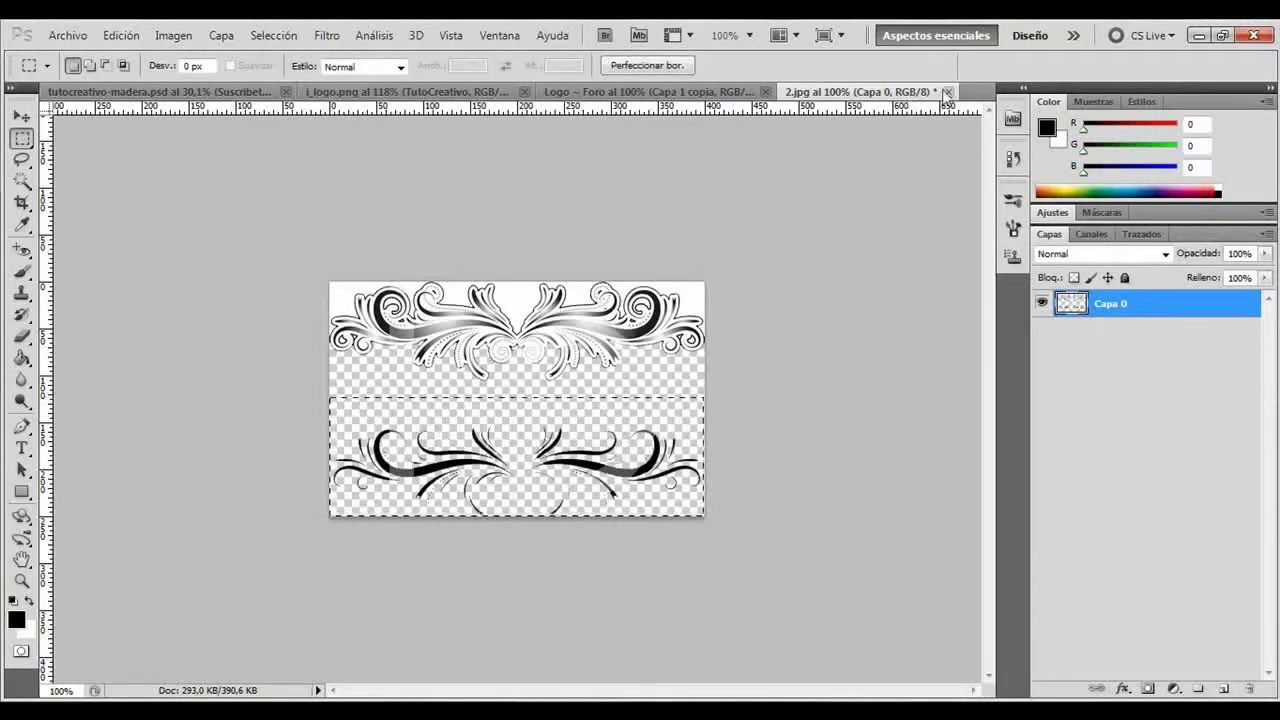
pyautogui.click(947, 92)
pyautogui.click(652, 294)
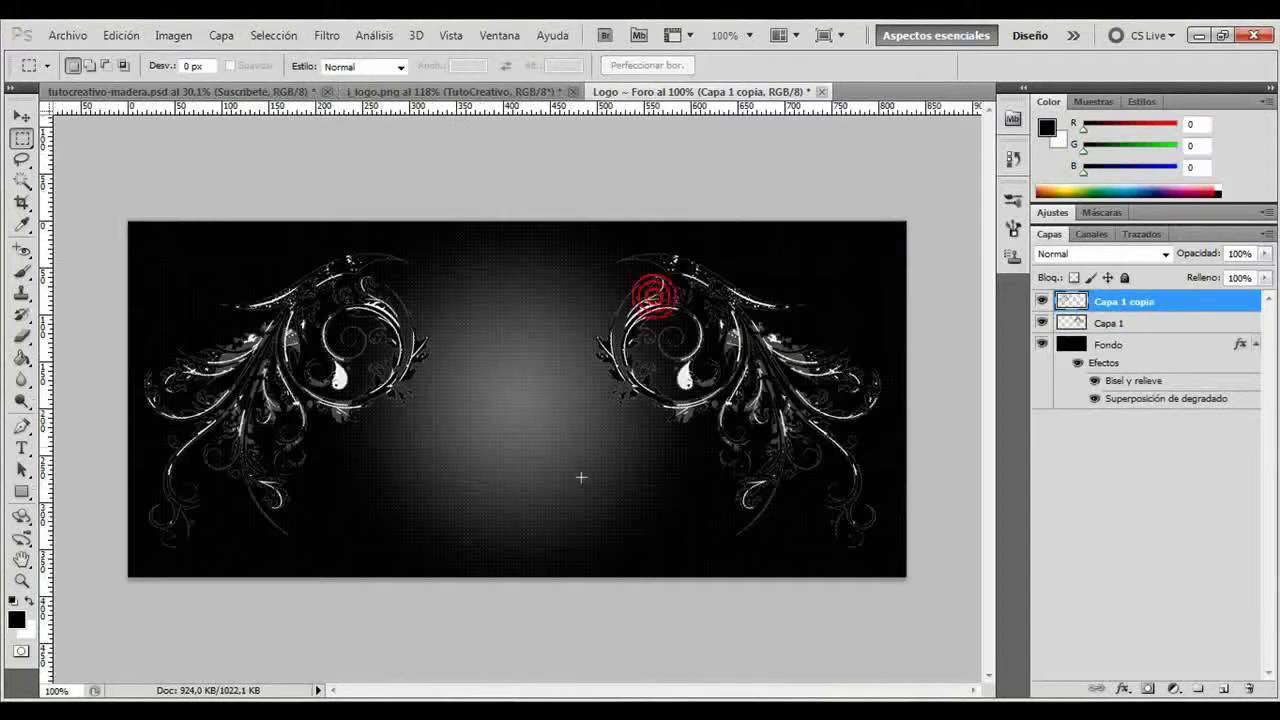
pyautogui.hotkey('ctrl', 'v')
pyautogui.moveTo(492, 428); pyautogui.dragTo(497, 323)
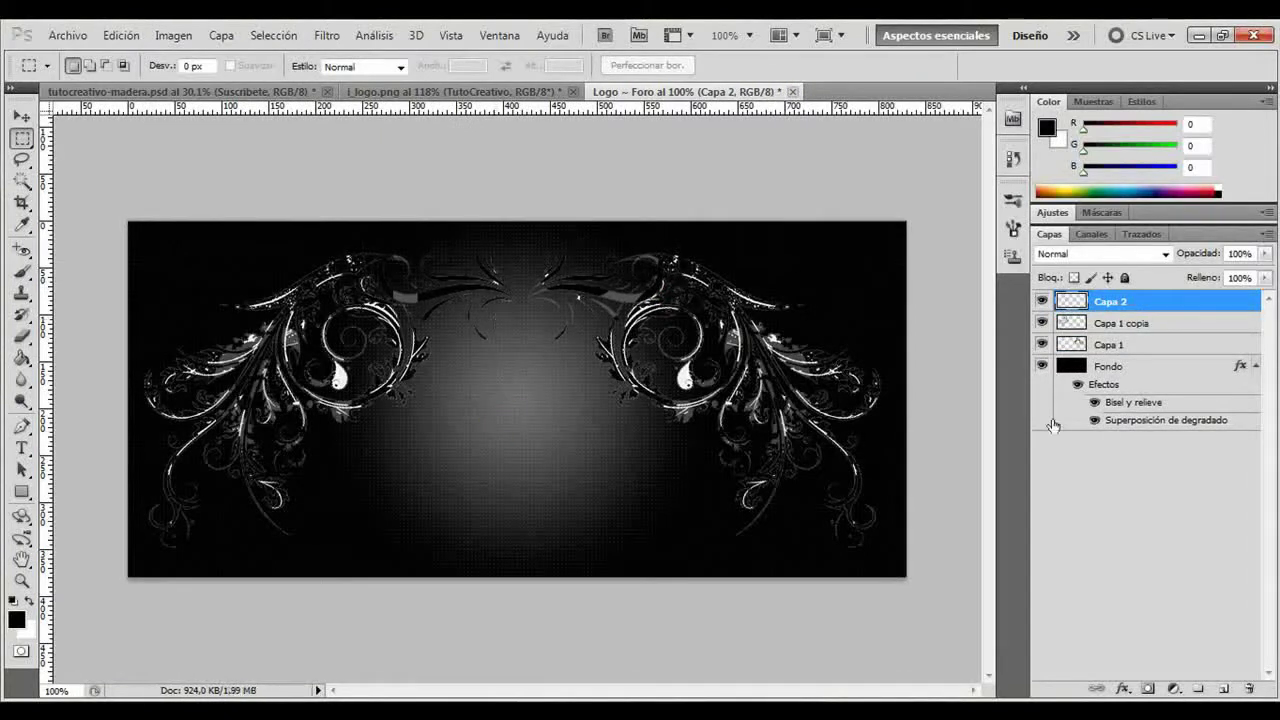
# Step: Give Capa 1 a radial gradient overlay and bring up its gradient for editing
pyautogui.click(1130, 346)
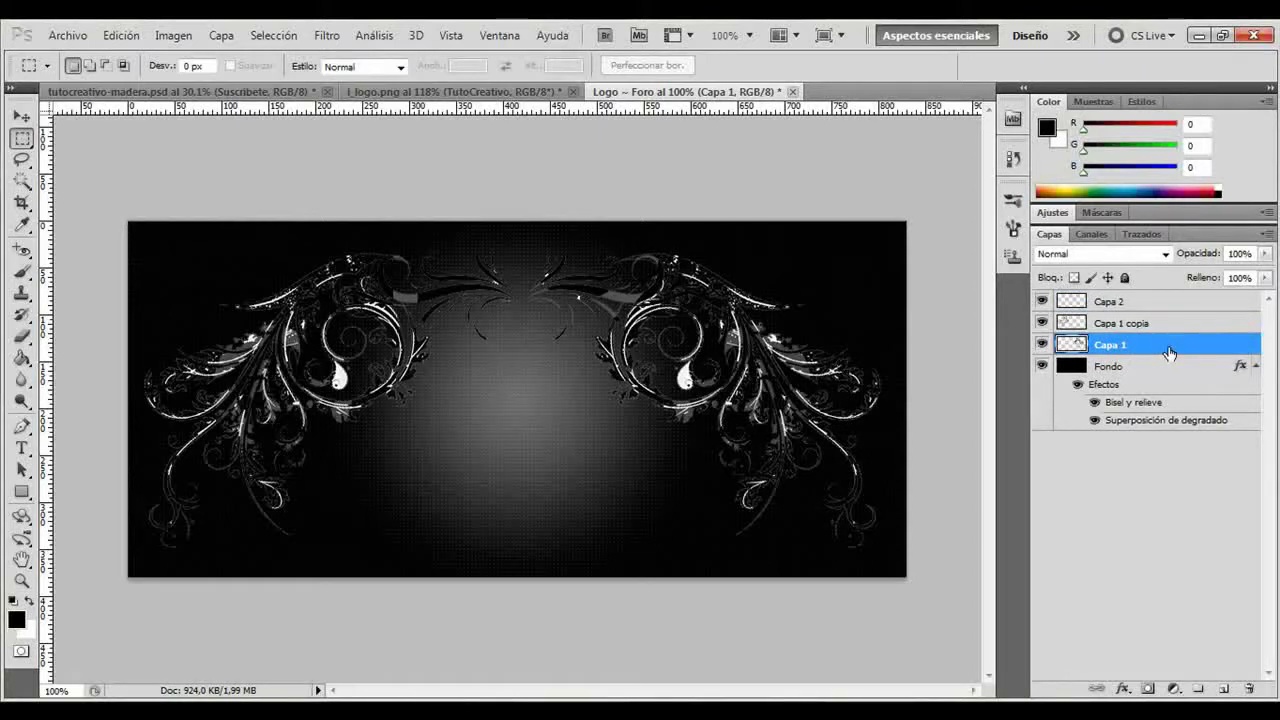
pyautogui.doubleClick(1169, 346)
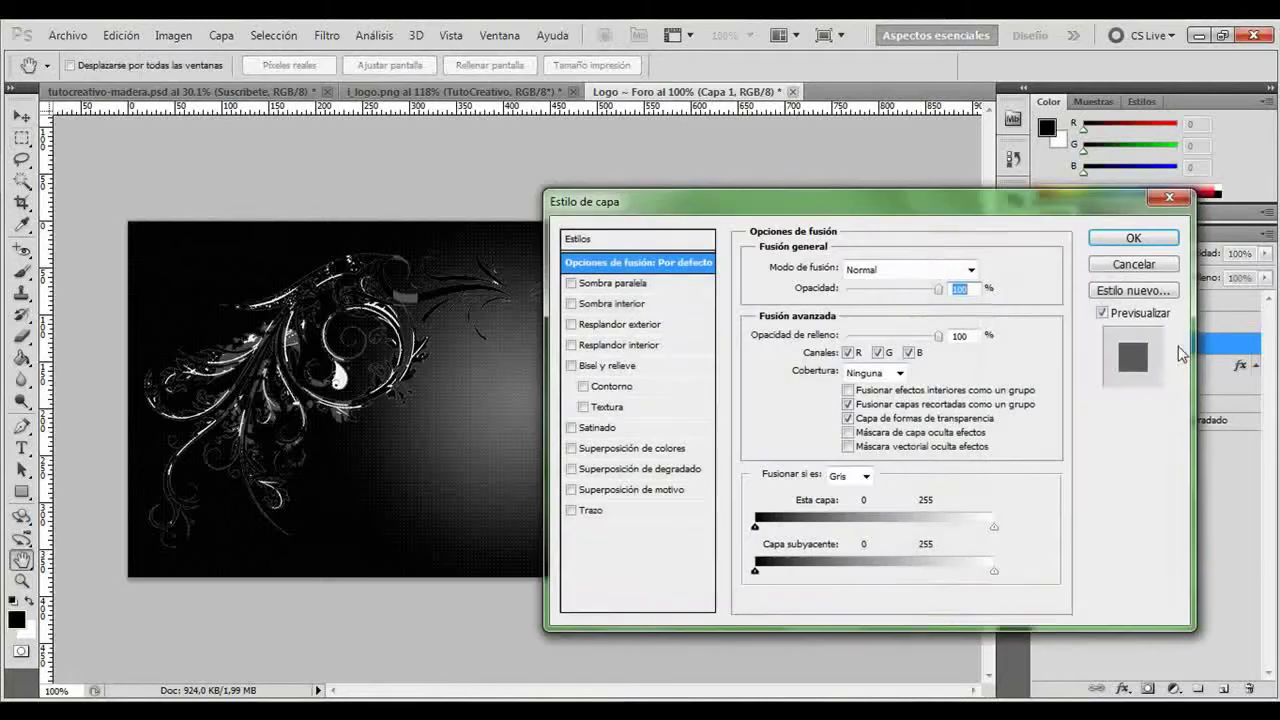
pyautogui.click(660, 470)
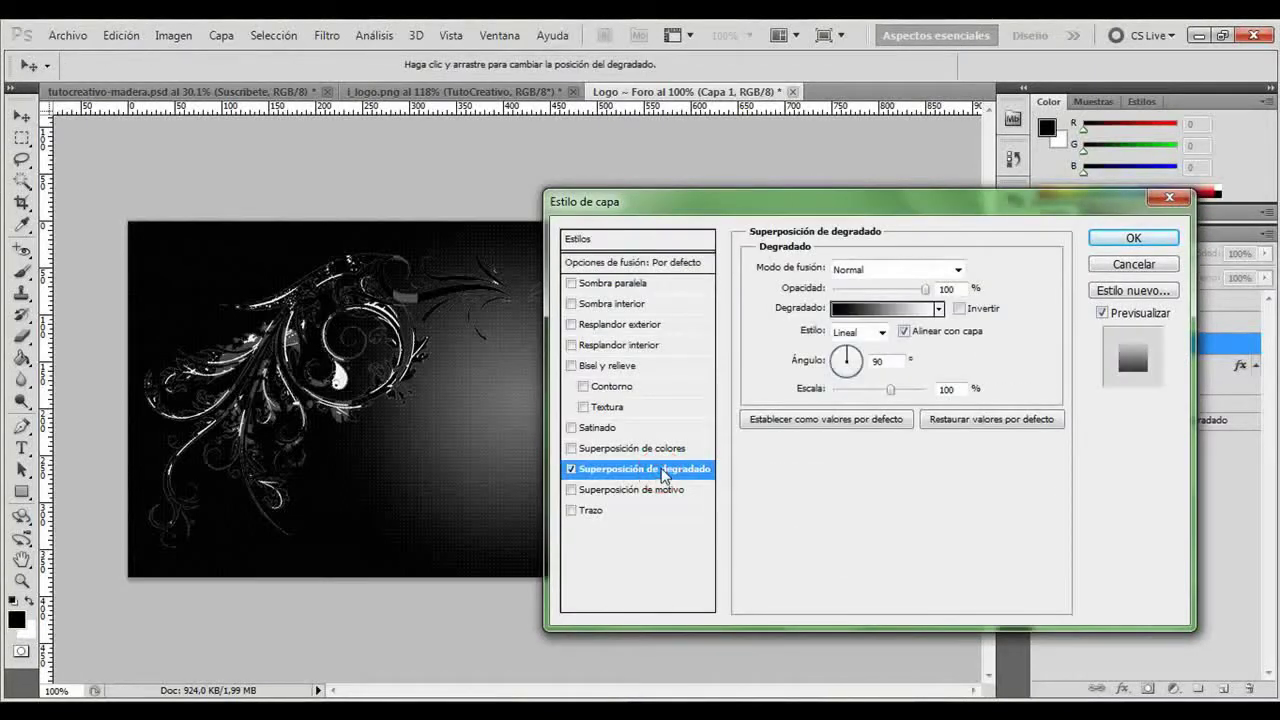
pyautogui.moveTo(865, 200)
pyautogui.mouseDown()
pyautogui.moveTo(268, 192)
pyautogui.moveTo(756, 359)
pyautogui.mouseUp()
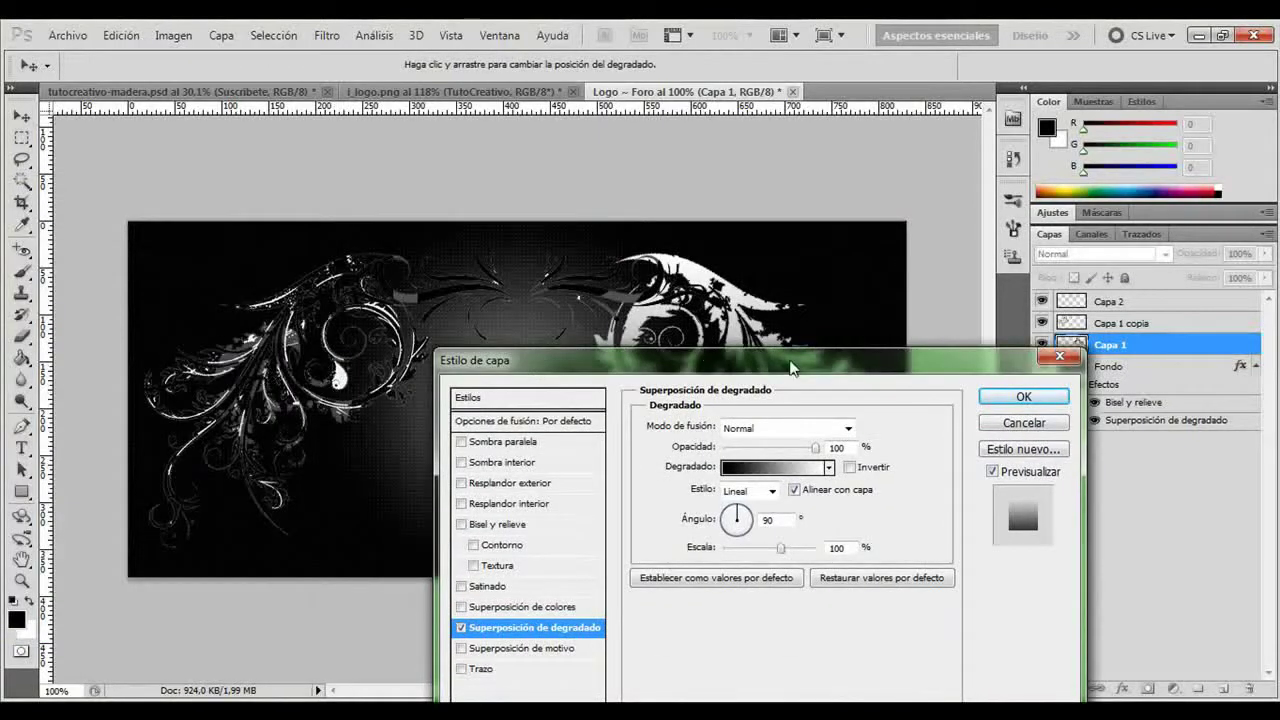
pyautogui.moveTo(790, 368); pyautogui.dragTo(241, 271)
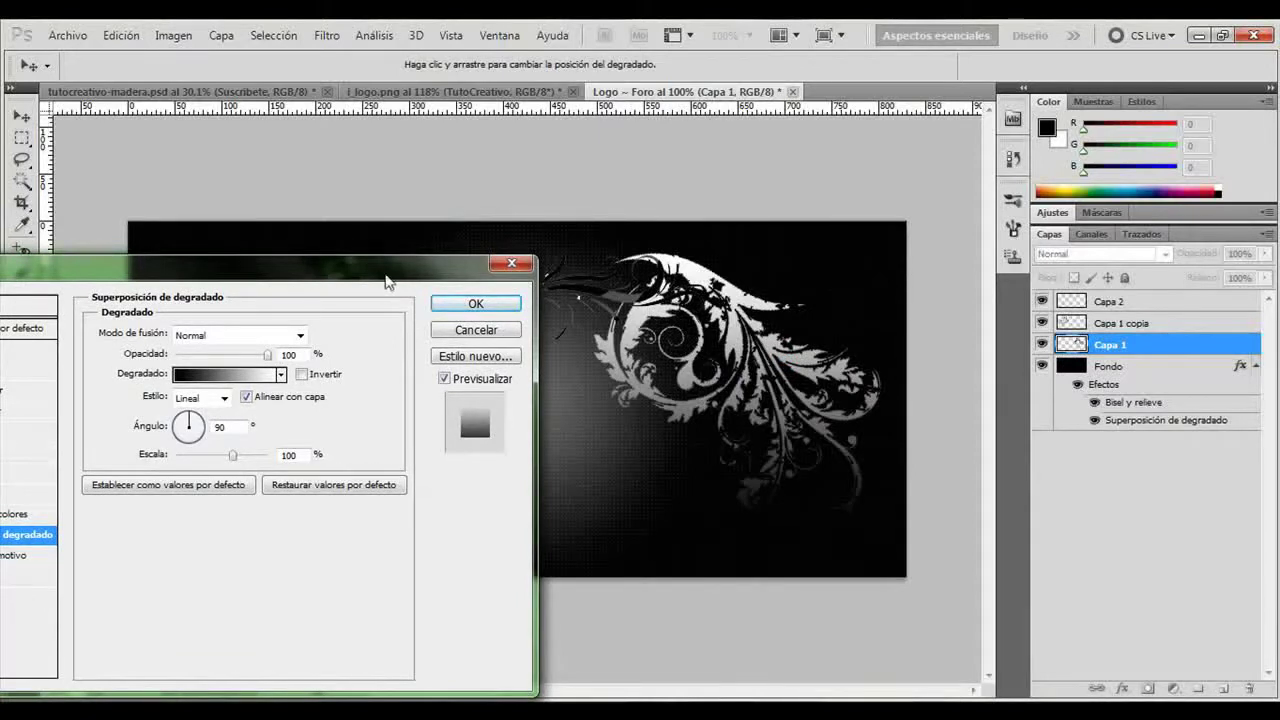
pyautogui.moveTo(458, 264); pyautogui.dragTo(496, 211)
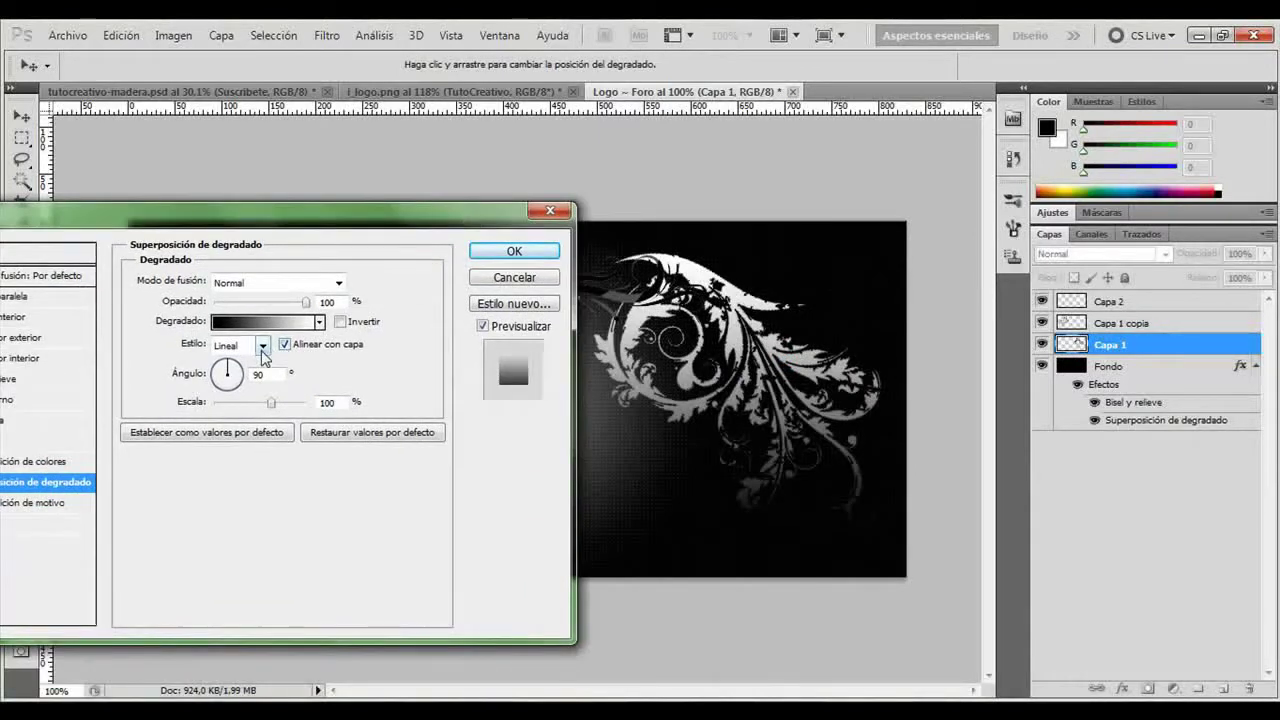
pyautogui.click(260, 346)
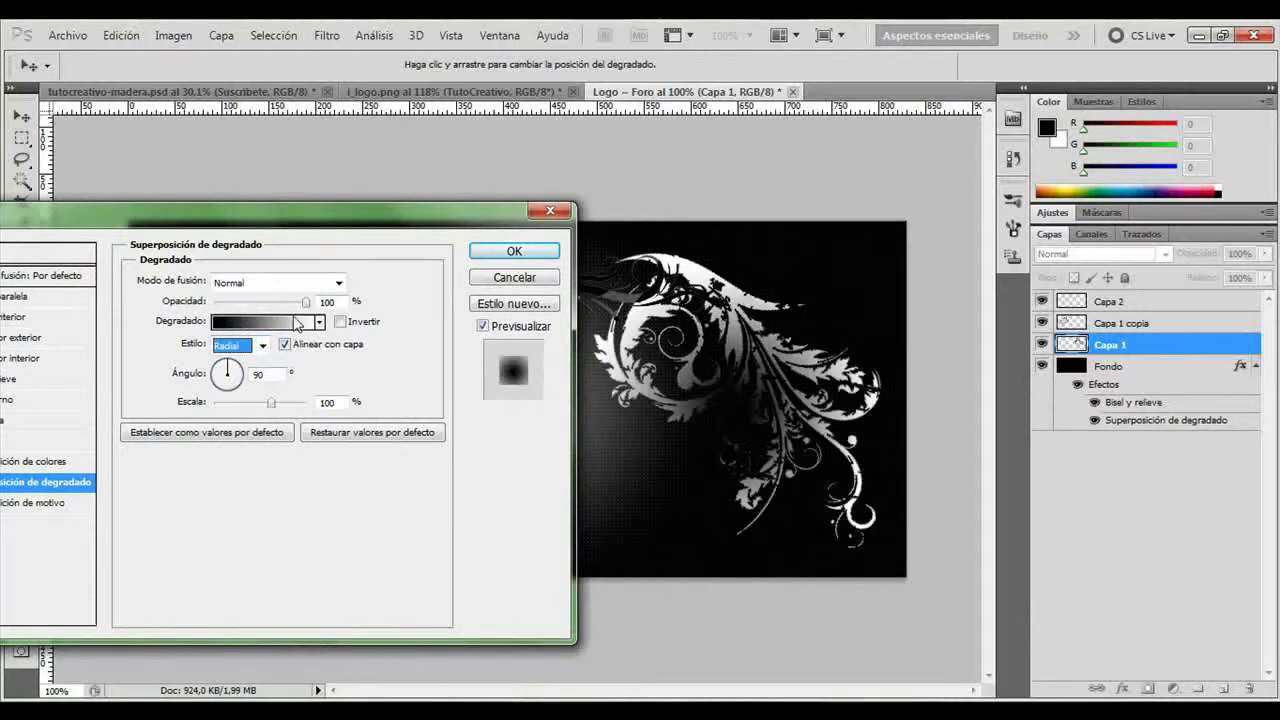
pyautogui.click(291, 322)
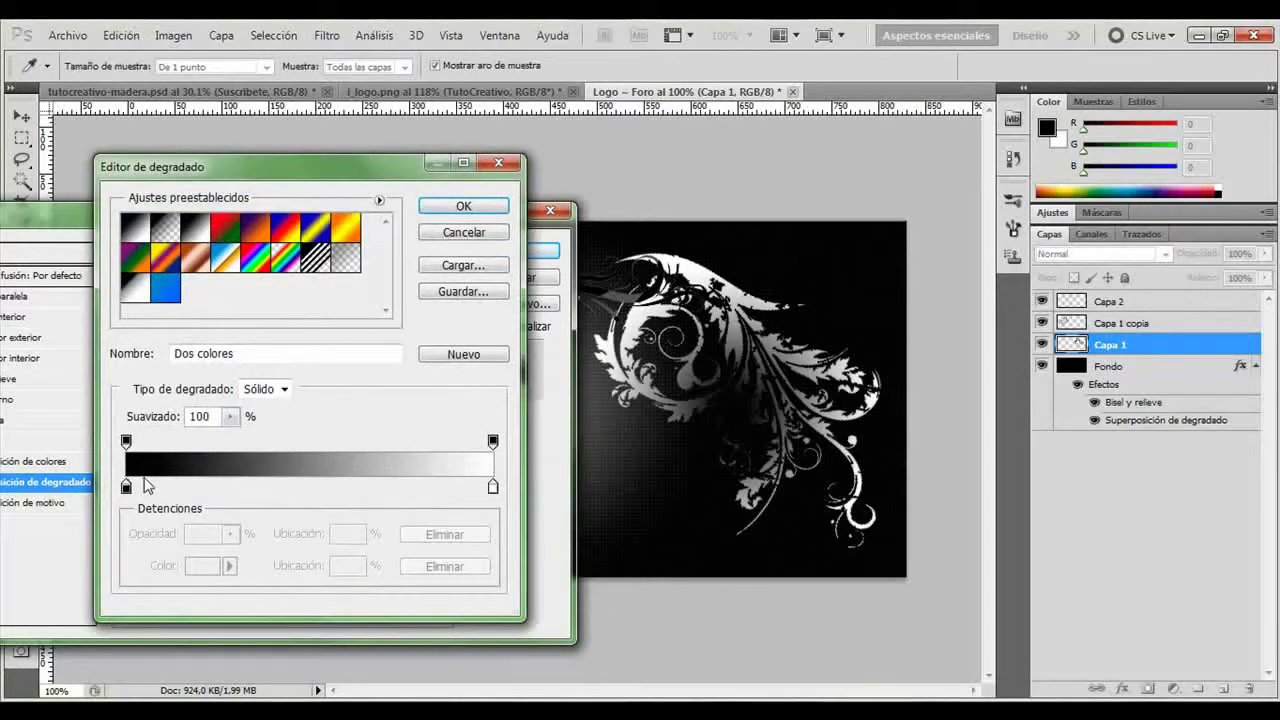
# Step: Set the gradient's left stop to dark teal #00799c
pyautogui.doubleClick(126, 488)
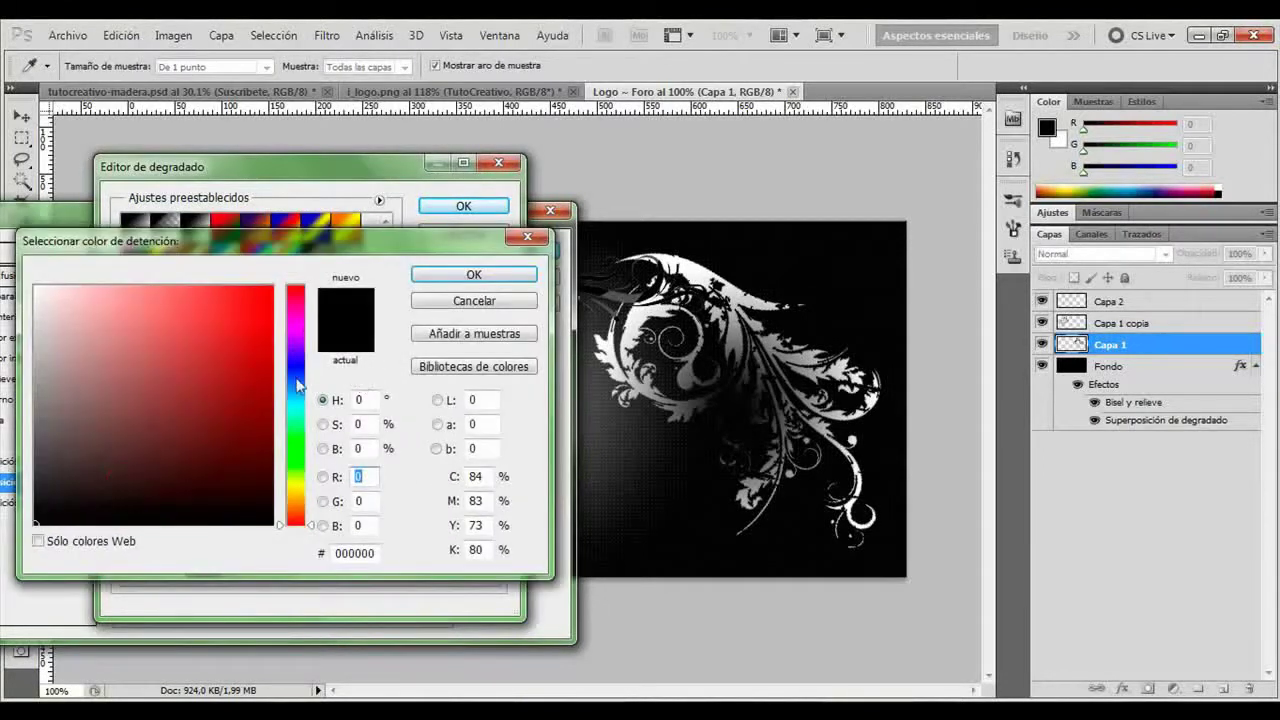
pyautogui.click(299, 400)
pyautogui.moveTo(268, 386); pyautogui.dragTo(285, 395)
pyautogui.click(297, 392)
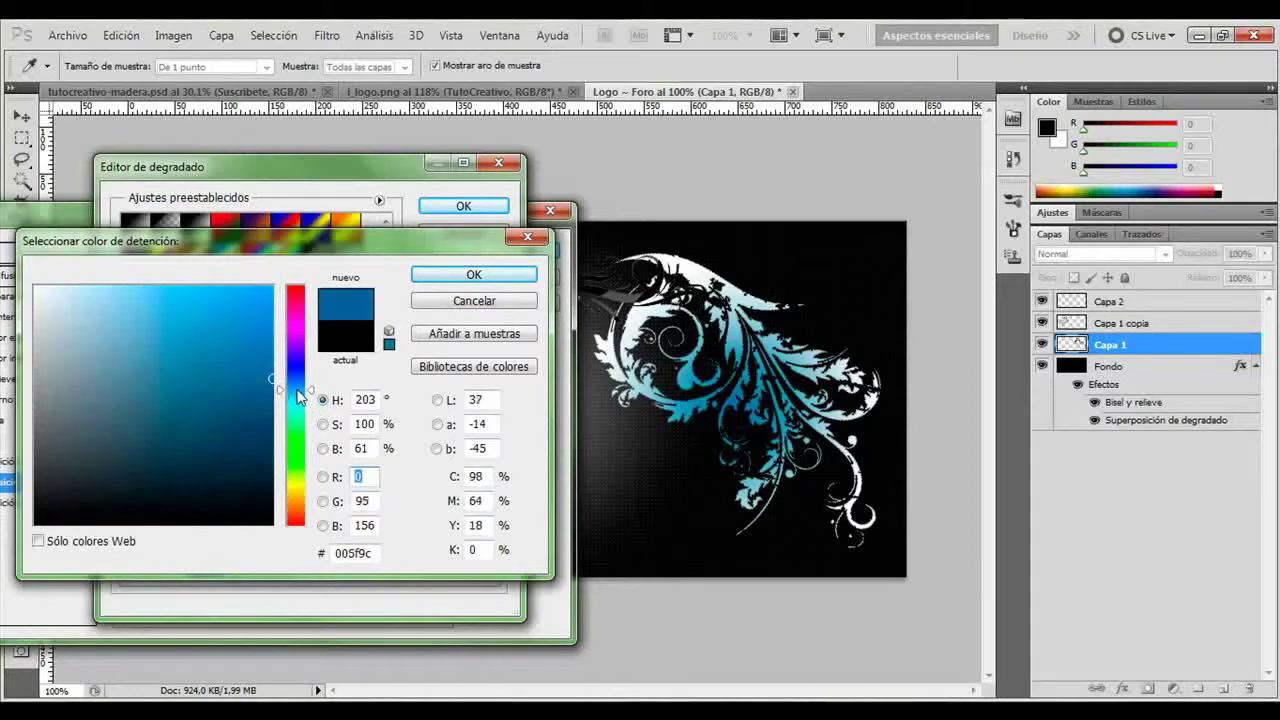
pyautogui.click(297, 400)
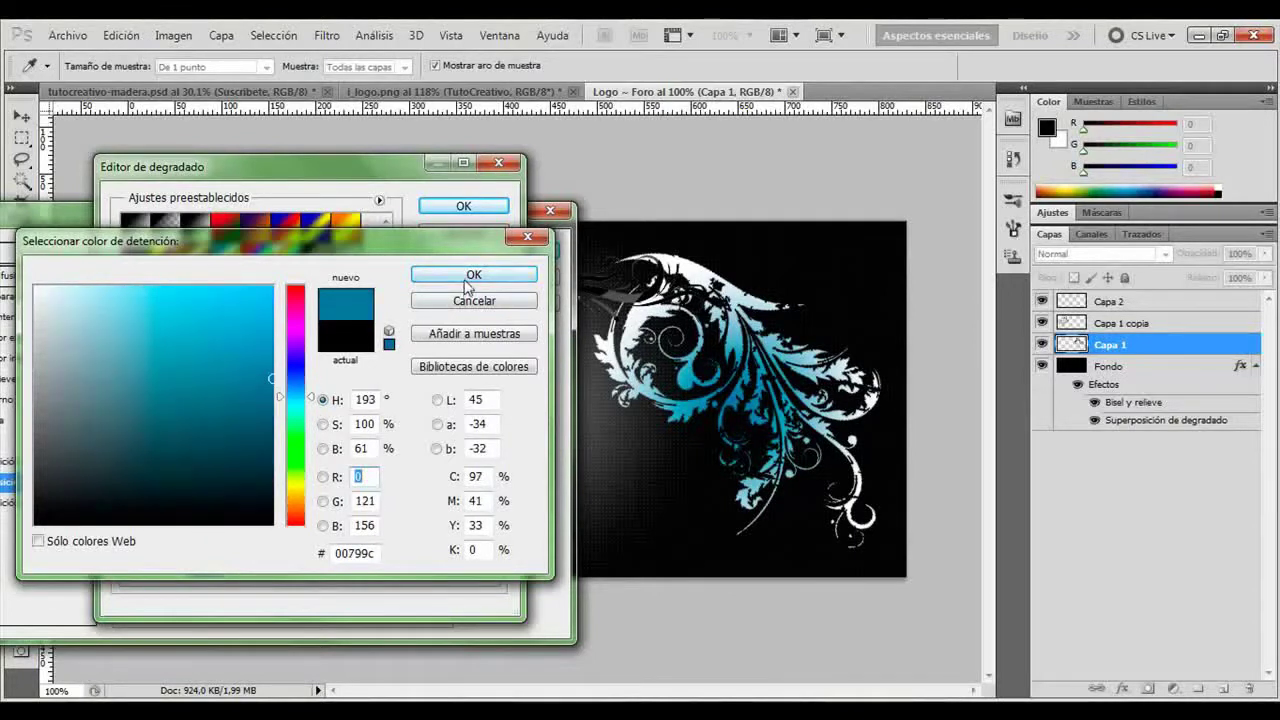
pyautogui.click(465, 280)
# Step: Make the right stop bright cyan, set the scale to 110%, and reposition the gradient centre
pyautogui.doubleClick(493, 487)
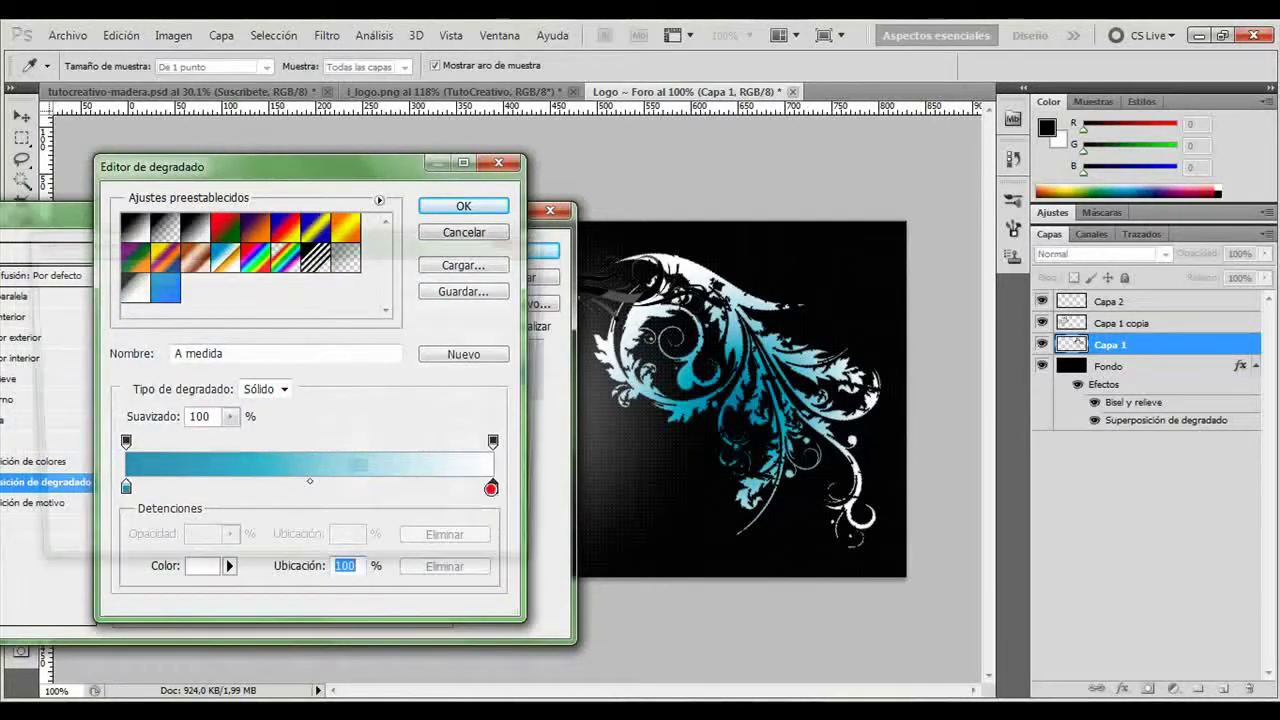
pyautogui.click(295, 406)
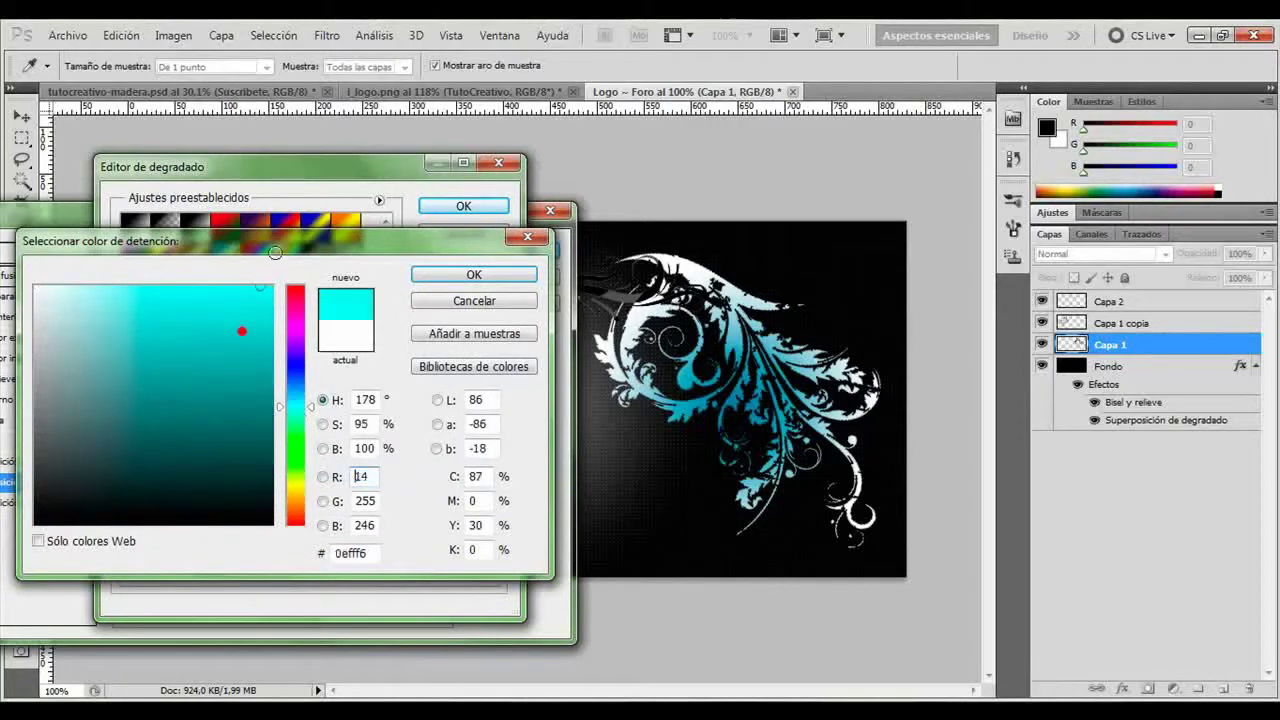
pyautogui.moveTo(243, 331); pyautogui.dragTo(272, 288)
pyautogui.click(300, 406)
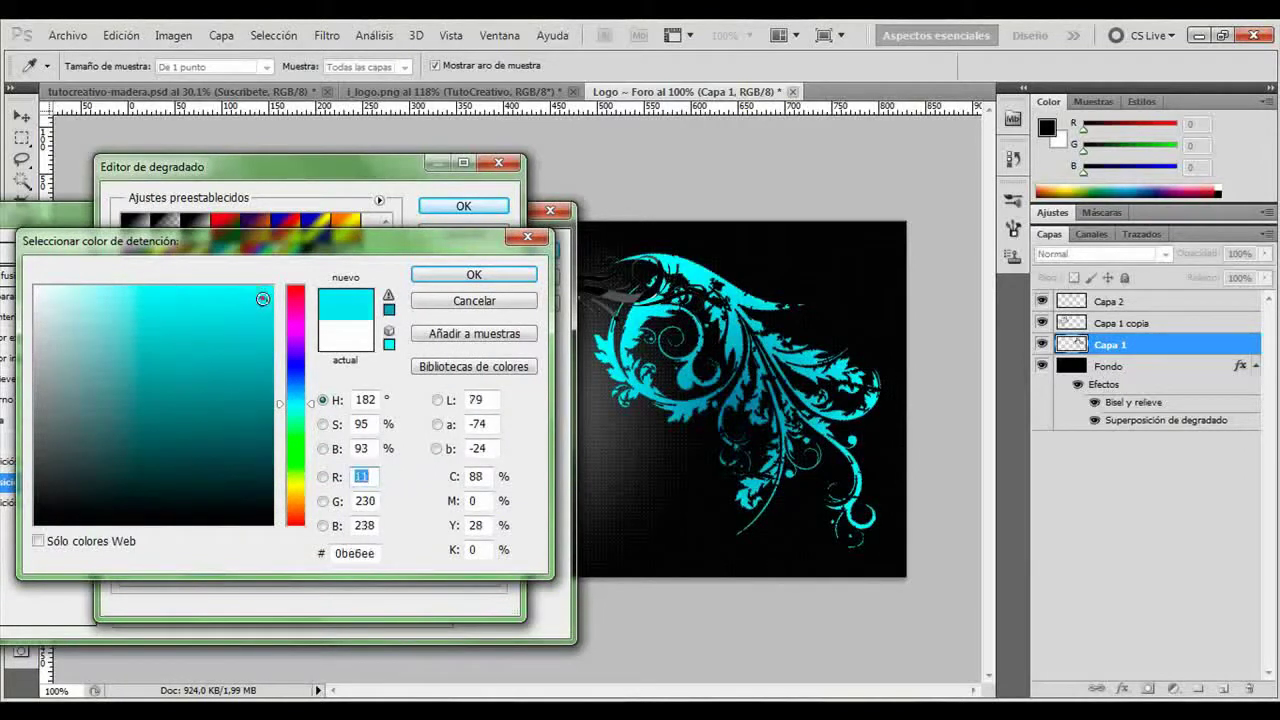
pyautogui.click(467, 280)
pyautogui.click(463, 208)
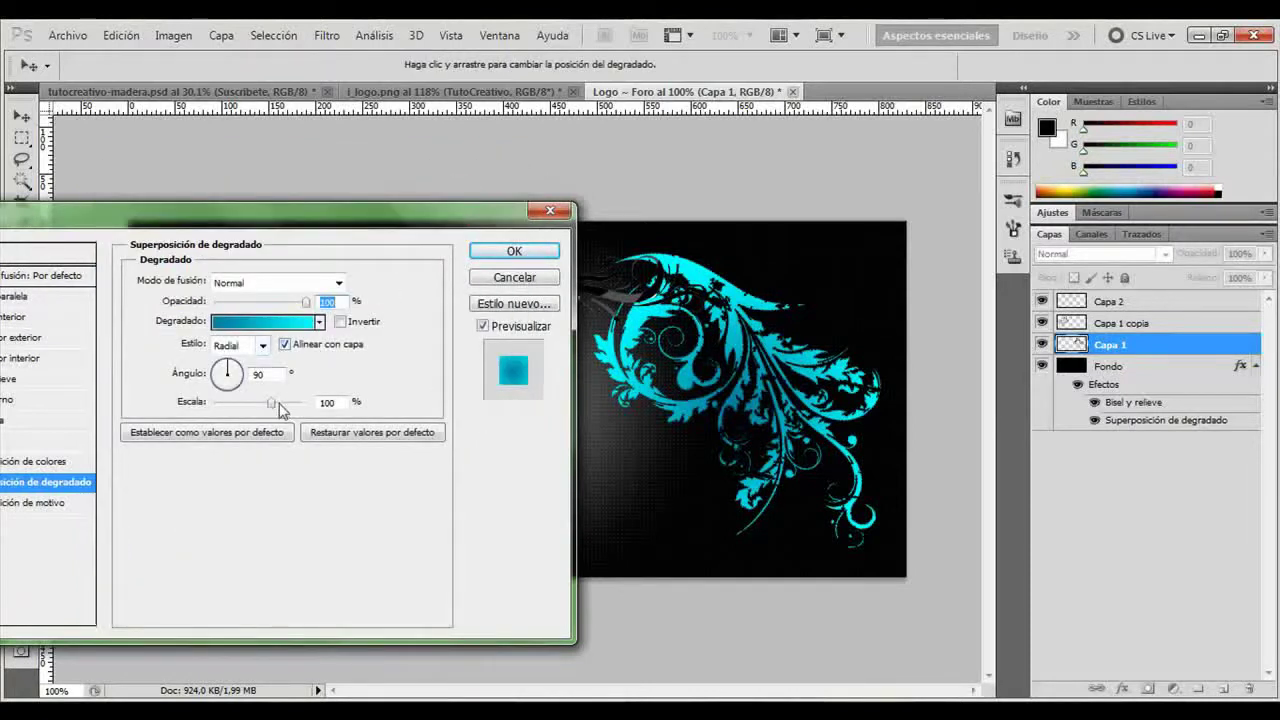
pyautogui.write('110')
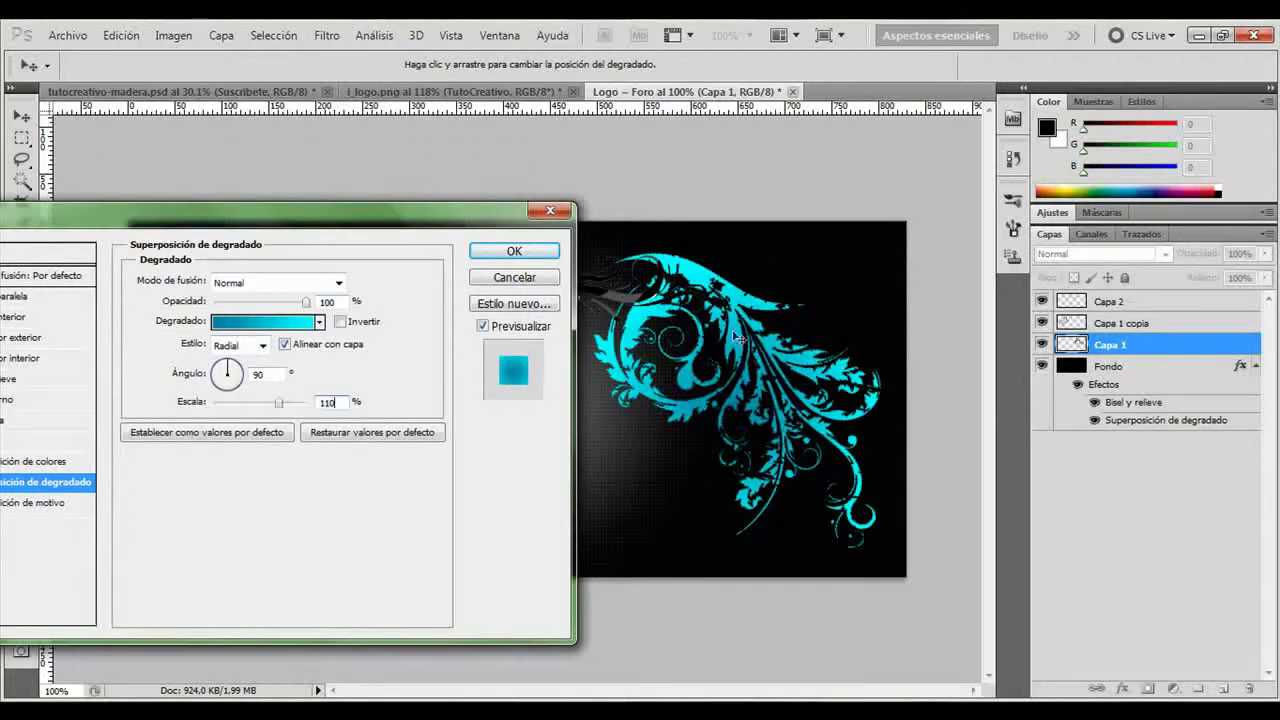
pyautogui.moveTo(735, 362); pyautogui.dragTo(708, 340)
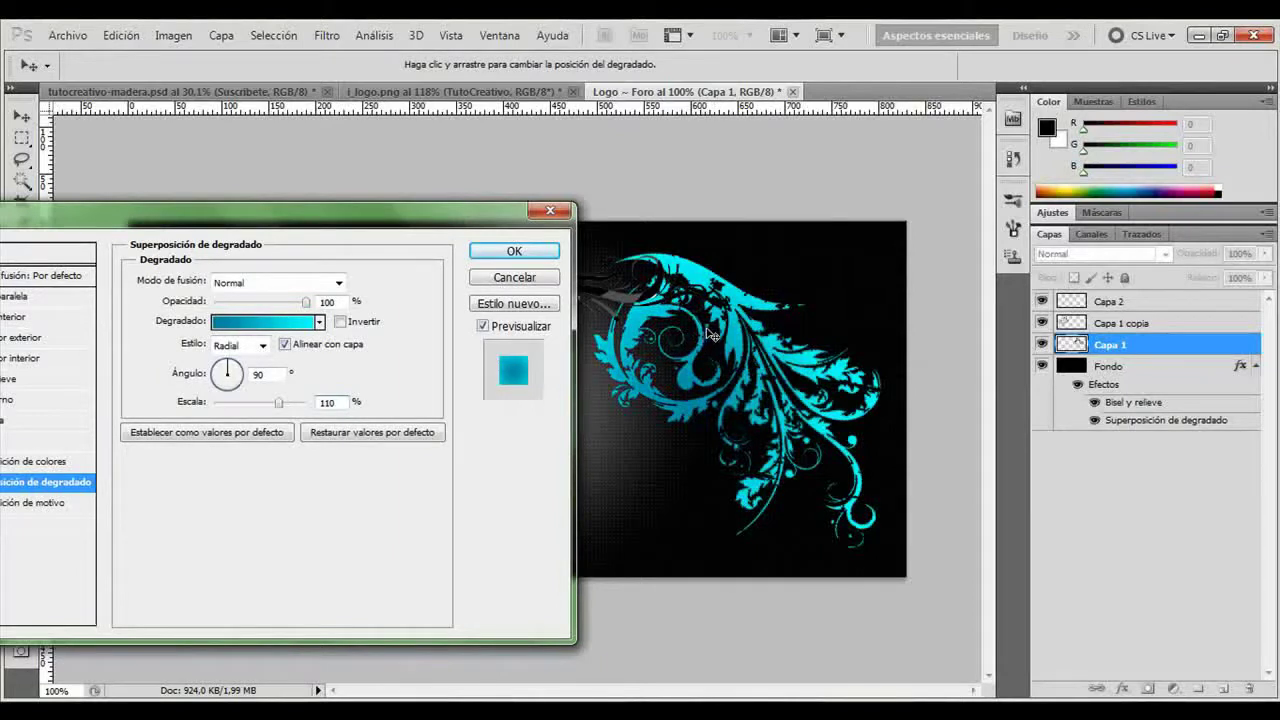
# Step: Re-confirm the teal and cyan stop colours and apply the revised gradient
pyautogui.click(290, 322)
pyautogui.doubleClick(125, 489)
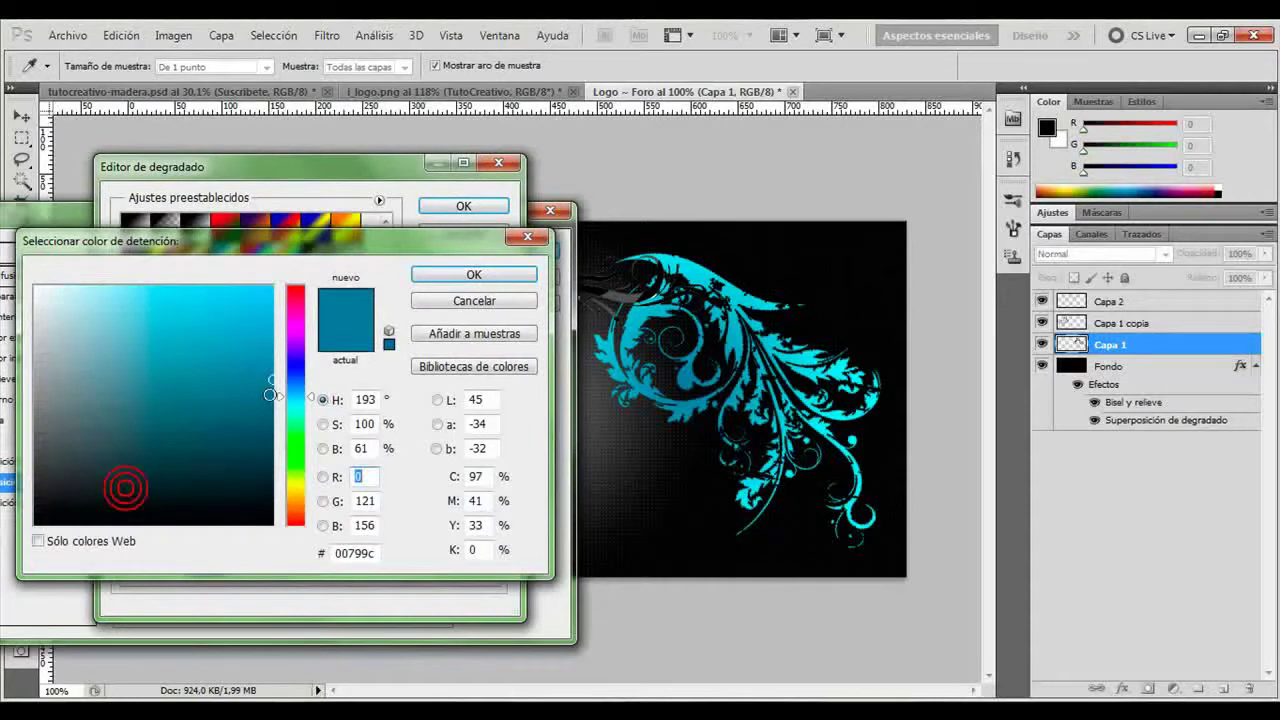
pyautogui.click(456, 276)
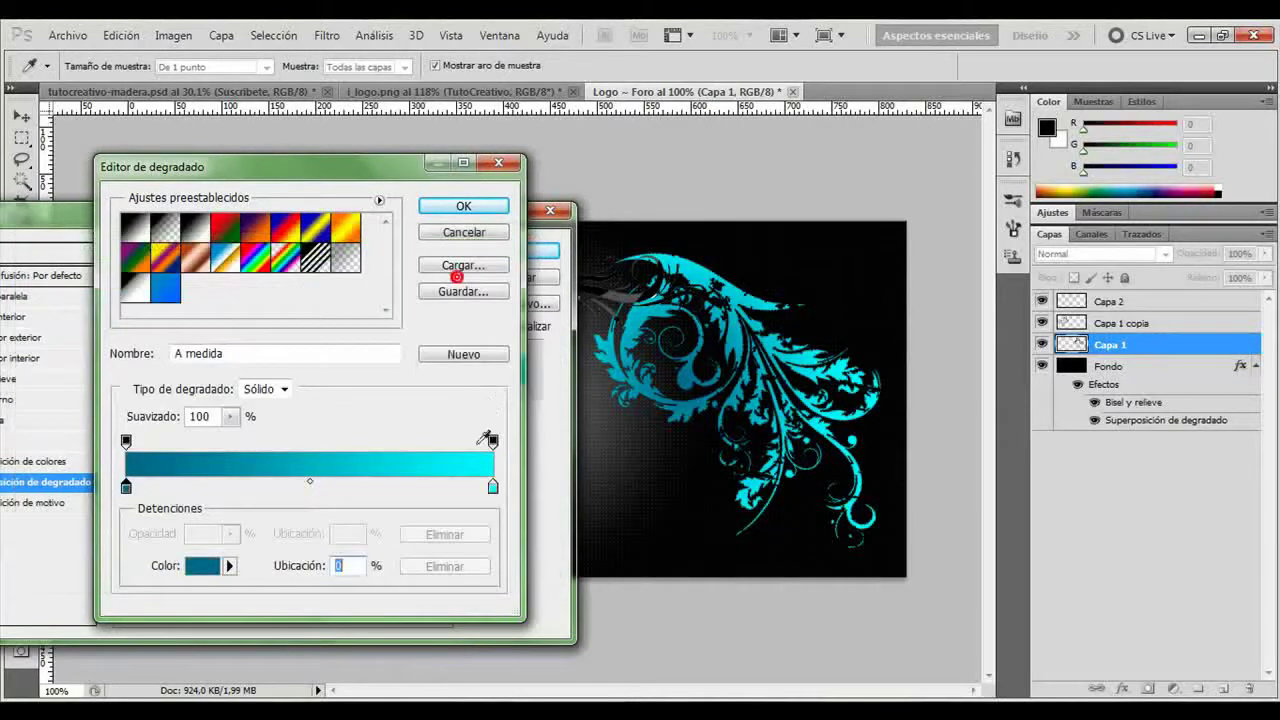
pyautogui.doubleClick(493, 487)
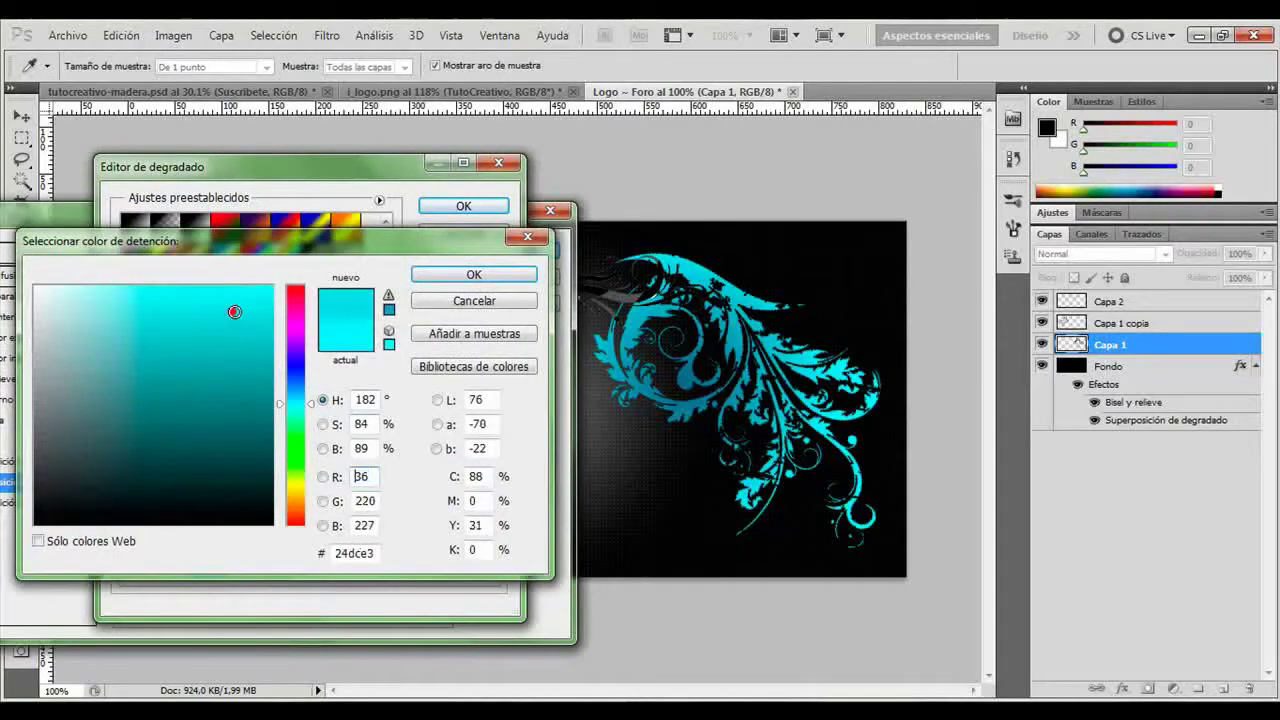
pyautogui.click(486, 275)
pyautogui.click(497, 207)
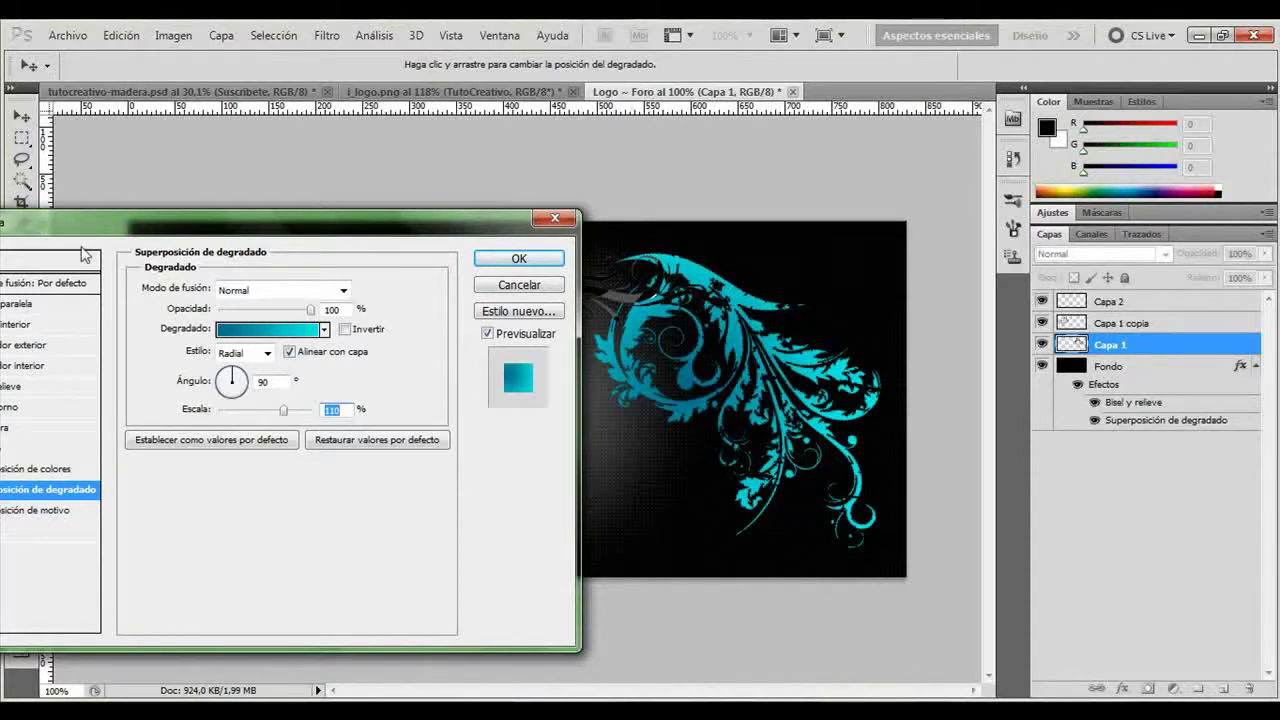
pyautogui.moveTo(85, 238); pyautogui.dragTo(203, 342)
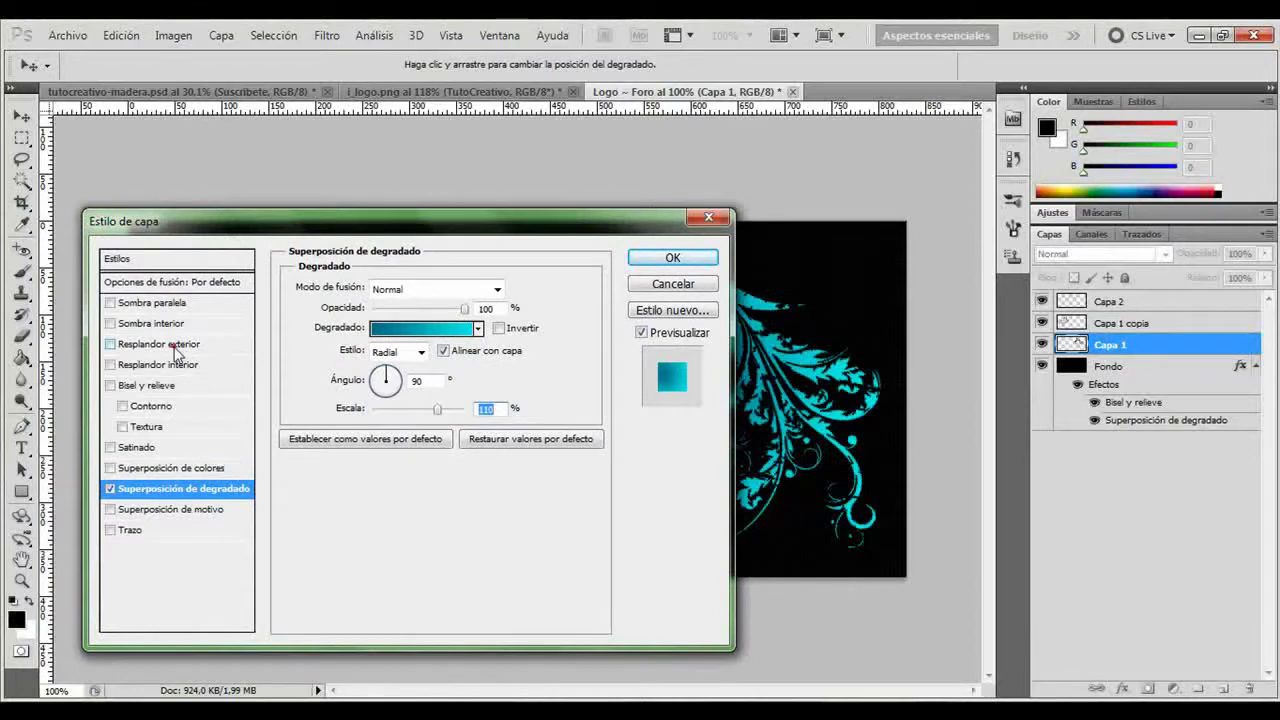
# Step: Add a 3 px outer glow to the flourish, sampling a dark colour from the canvas
pyautogui.click(175, 344)
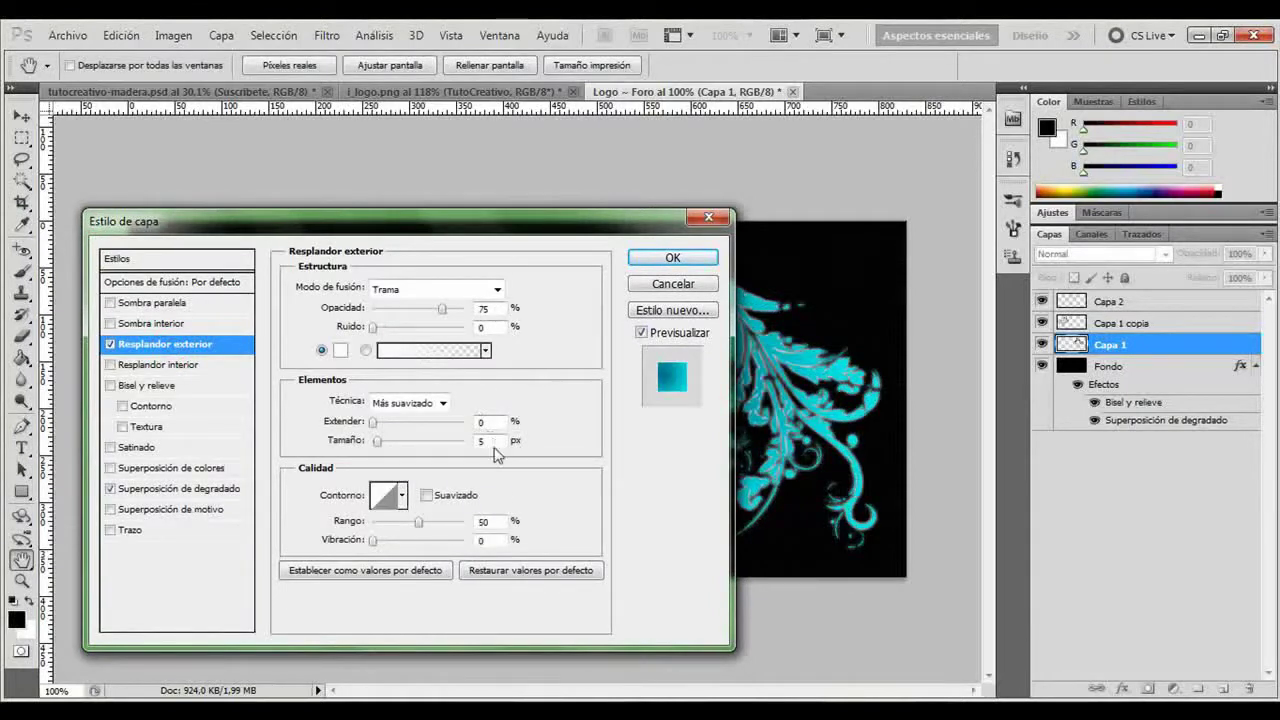
pyautogui.write('3')
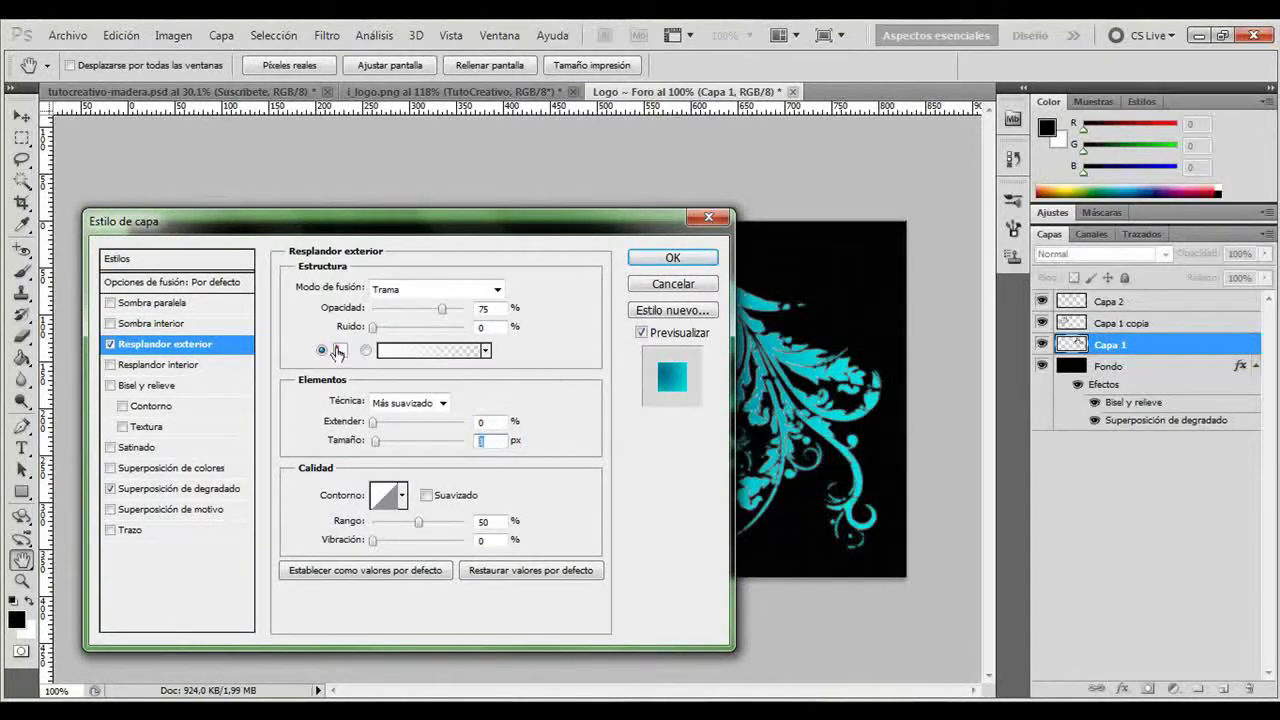
pyautogui.click(338, 351)
pyautogui.click(810, 371)
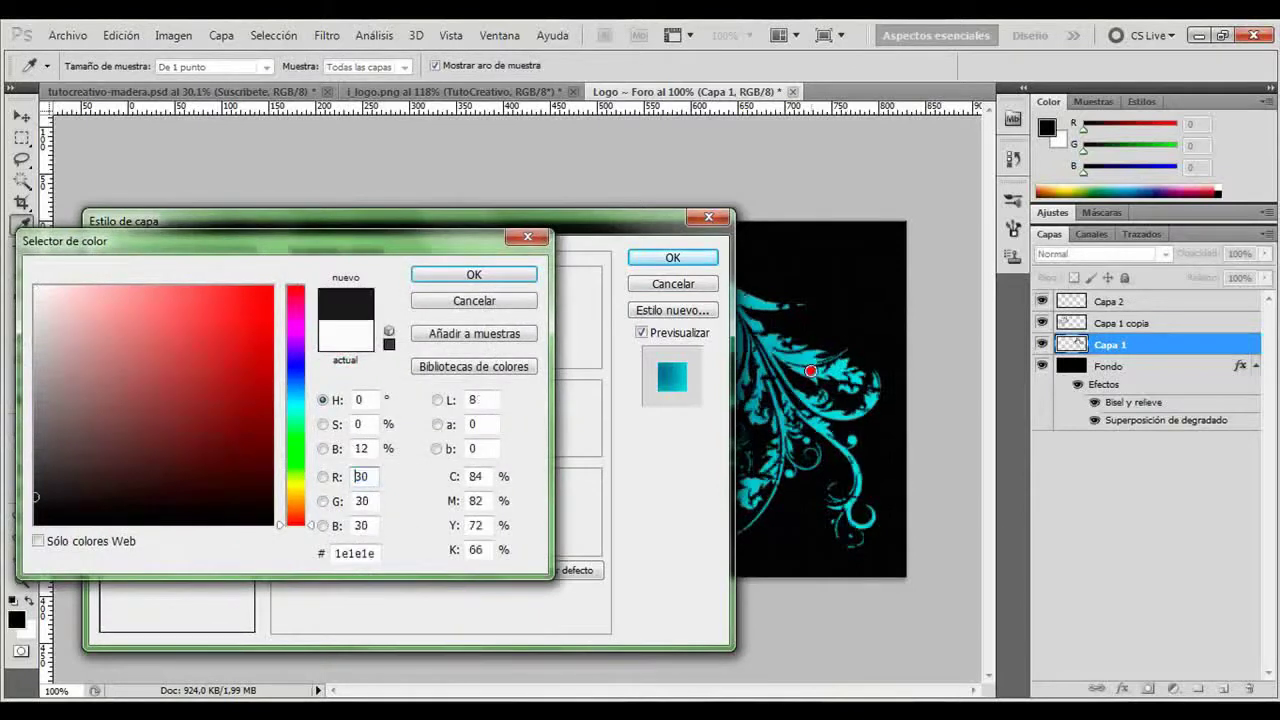
pyautogui.click(474, 276)
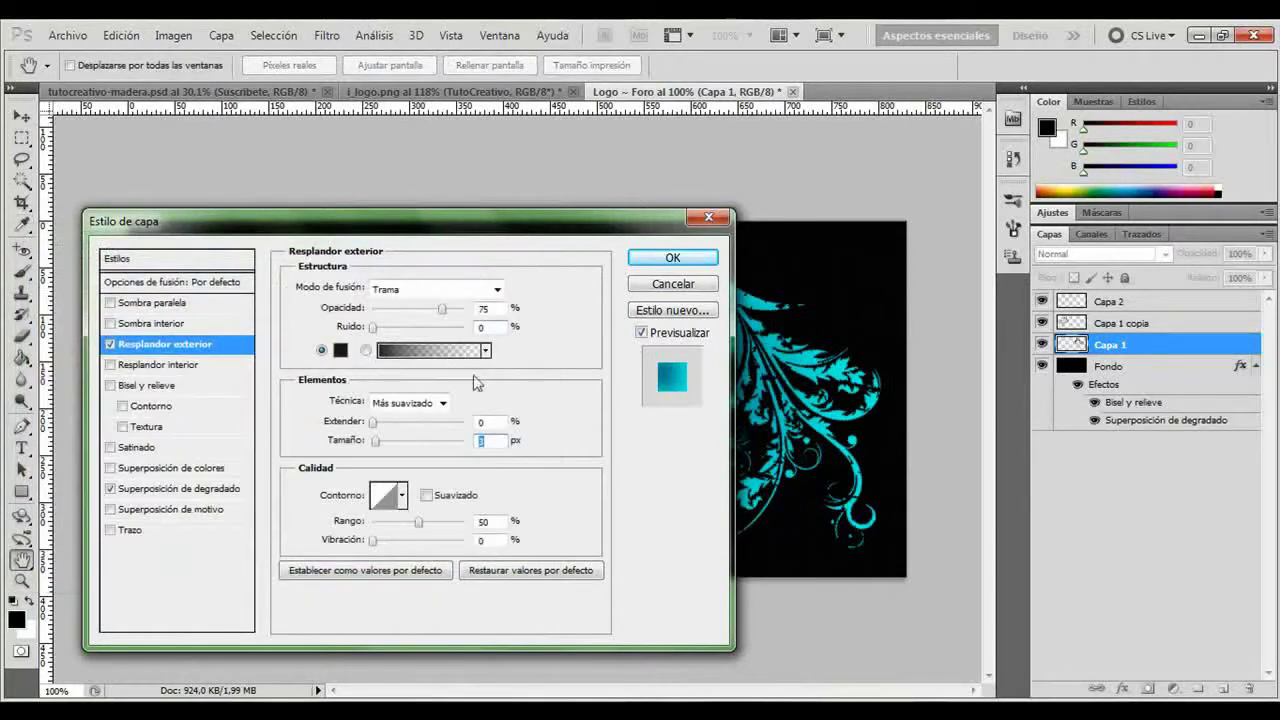
# Step: Change the glow colour to dark blue #03668f and apply the layer effects
pyautogui.click(338, 351)
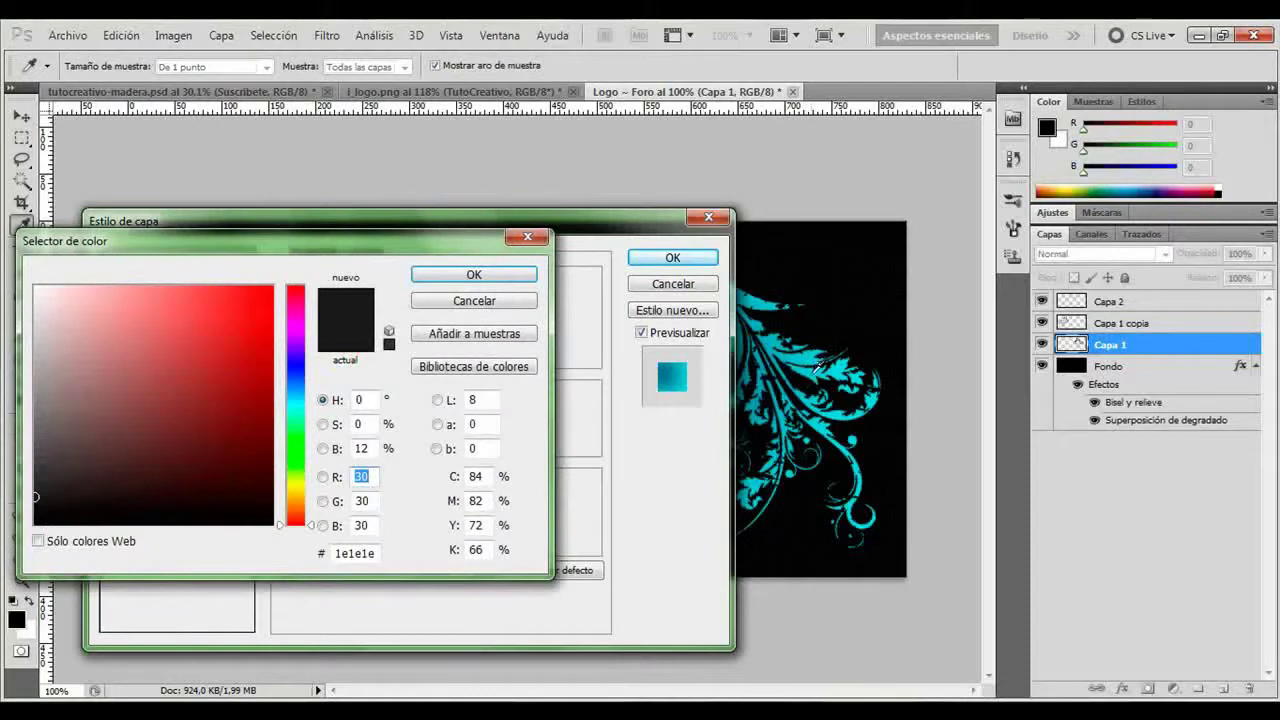
pyautogui.click(810, 376)
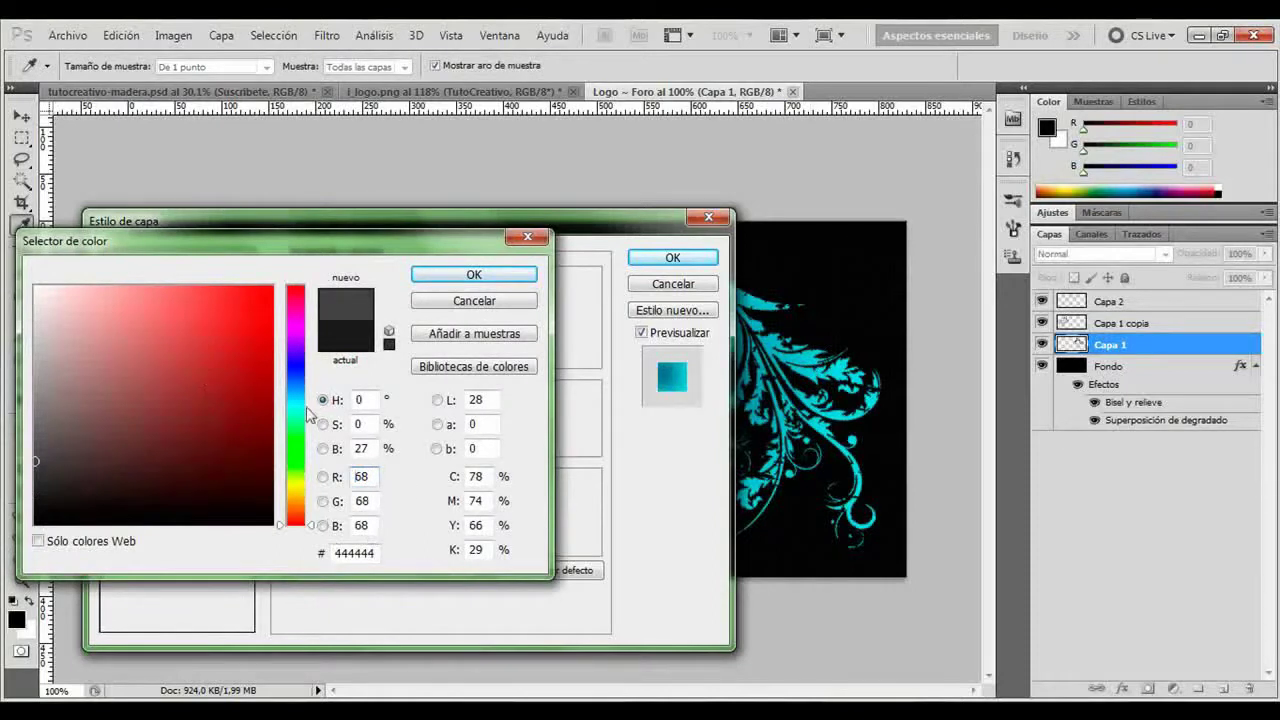
pyautogui.moveTo(310, 415); pyautogui.dragTo(296, 405)
pyautogui.moveTo(243, 349); pyautogui.dragTo(261, 302)
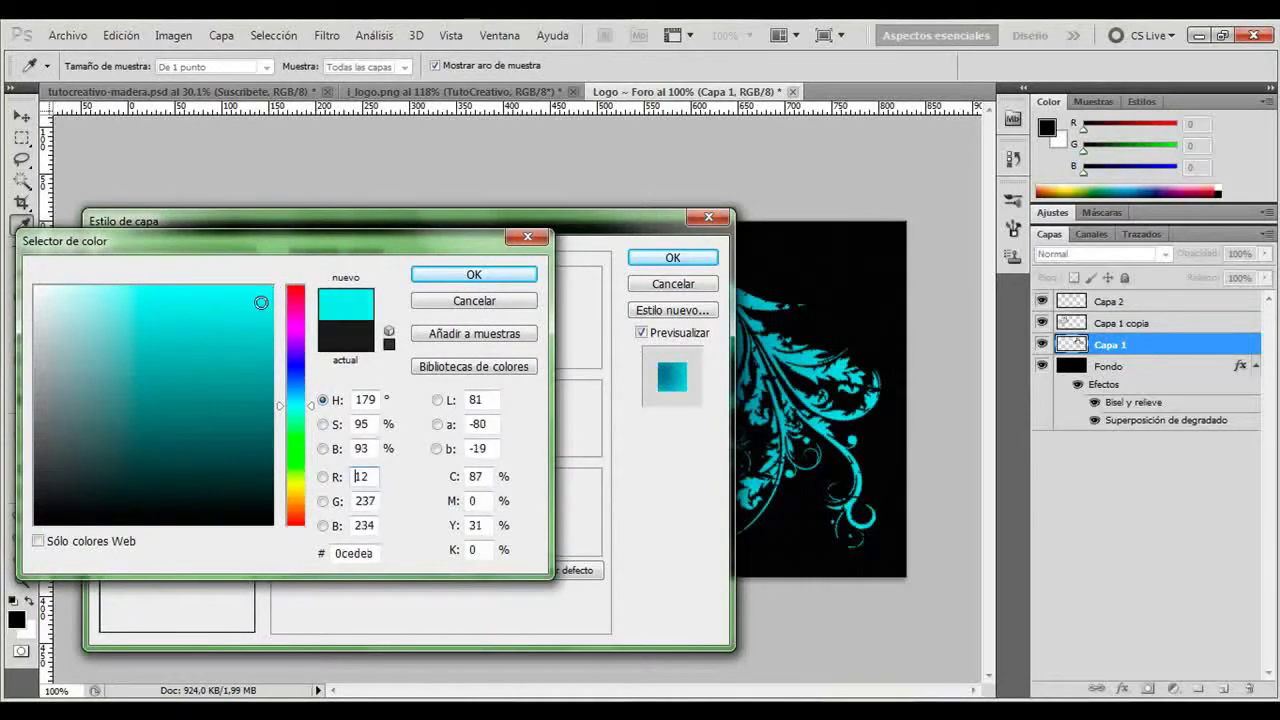
pyautogui.write('9')
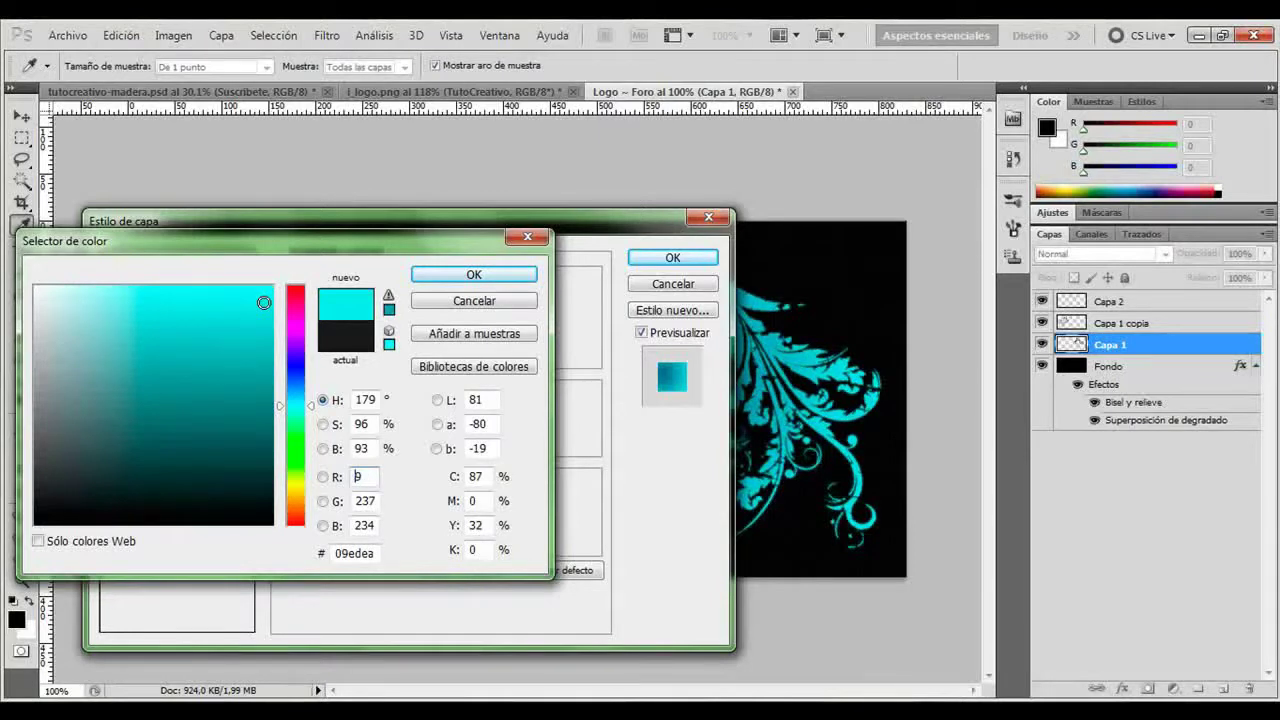
pyautogui.moveTo(267, 297)
pyautogui.mouseDown()
pyautogui.moveTo(273, 288)
pyautogui.moveTo(273, 425)
pyautogui.moveTo(253, 402)
pyautogui.moveTo(270, 375)
pyautogui.mouseUp()
pyautogui.click(298, 396)
pyautogui.click(263, 384)
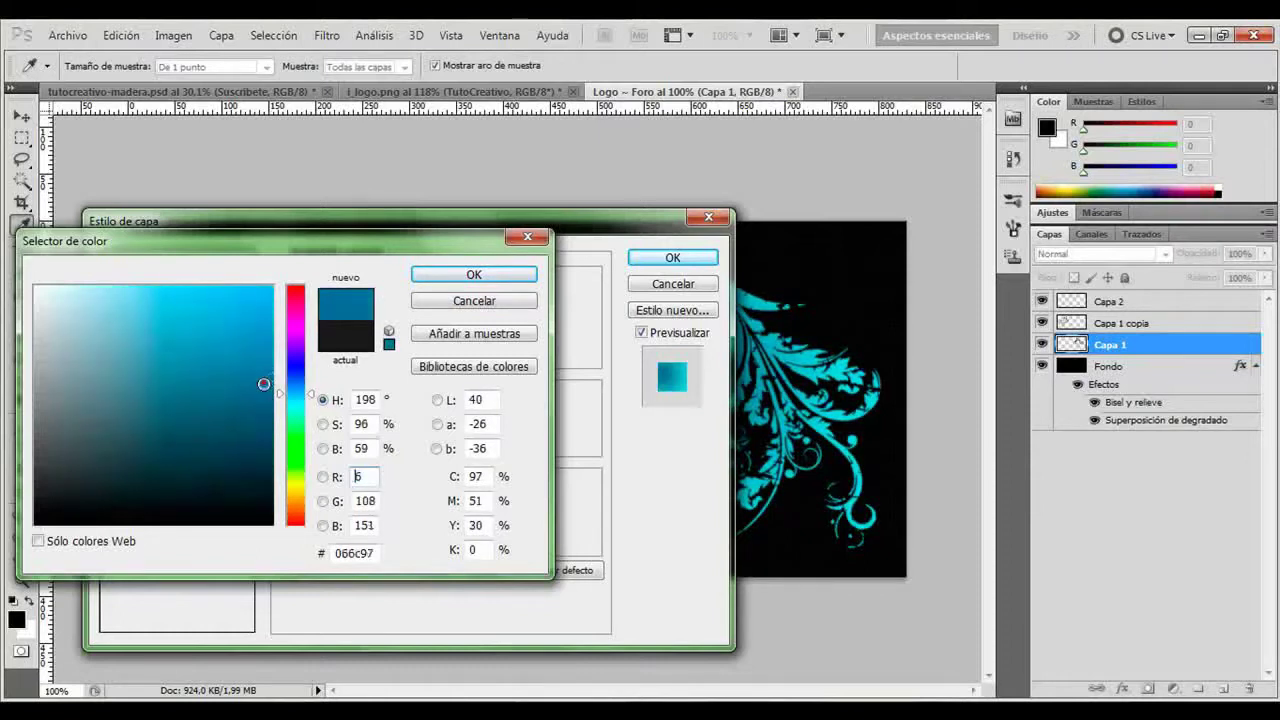
pyautogui.click(490, 282)
pyautogui.click(680, 260)
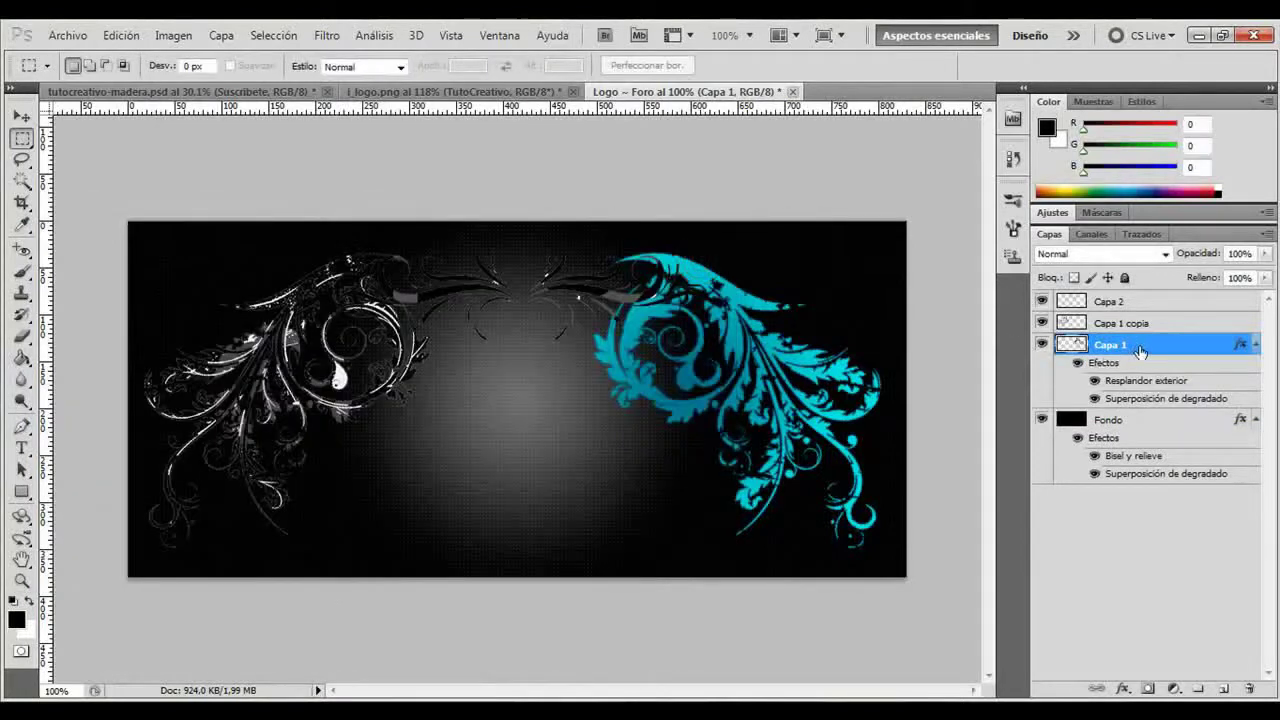
# Step: Copy Capa 1's layer style and select the Capa 1 copia layer
pyautogui.rightClick(1148, 355)
pyautogui.click(1005, 577)
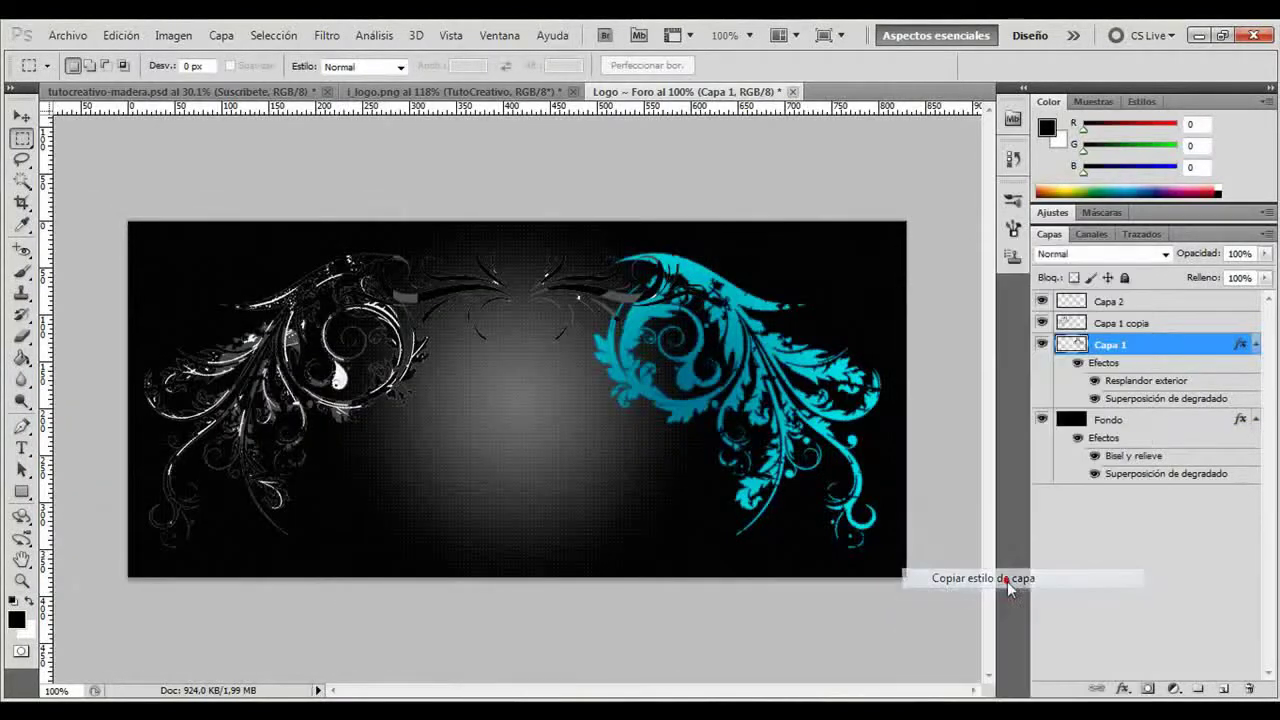
pyautogui.click(1172, 325)
pyautogui.rightClick(1172, 325)
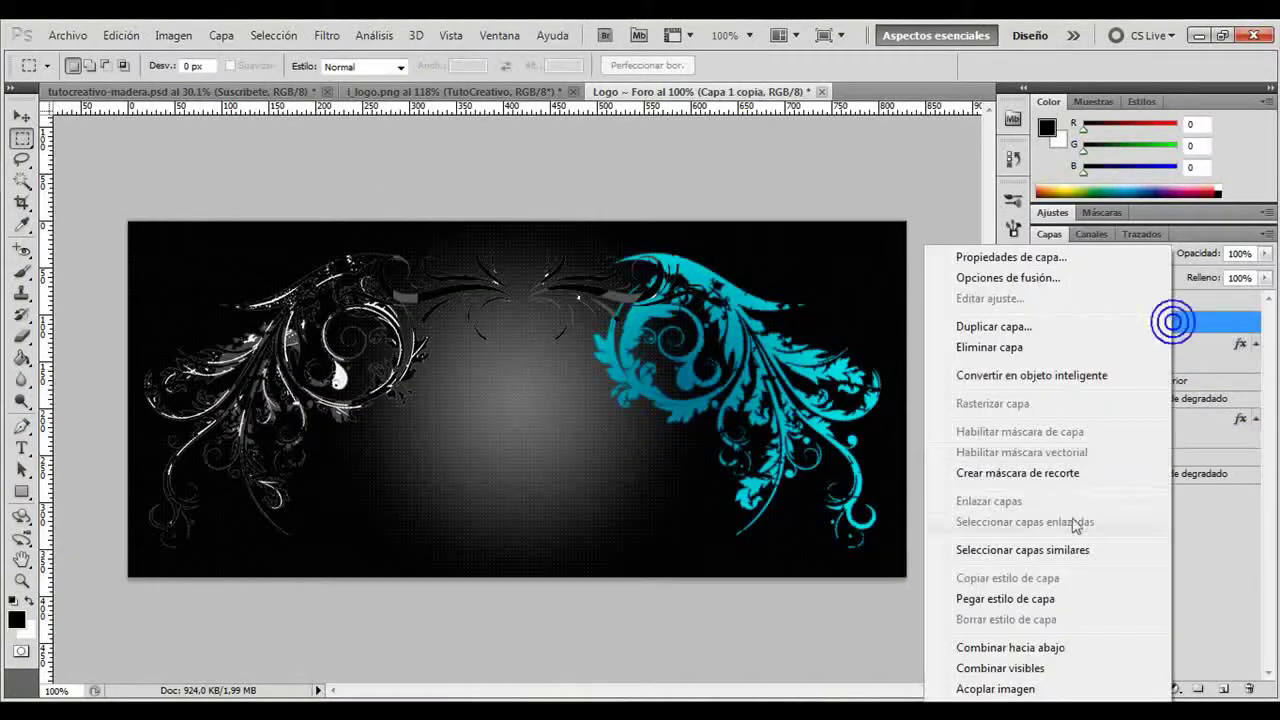
# Step: Paste the copied cyan glow-and-gradient layer style onto Capa 1 copia and Capa 2
pyautogui.click(1022, 605)
pyautogui.click(1175, 300)
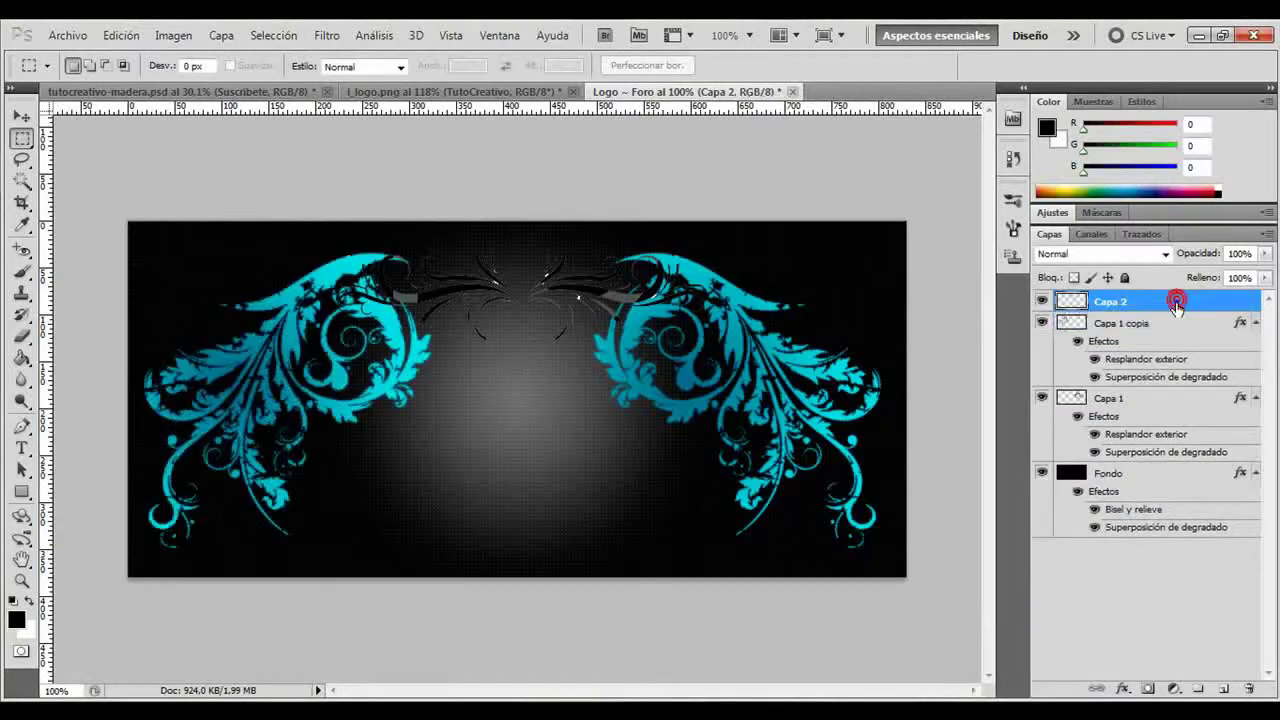
pyautogui.rightClick(1175, 300)
pyautogui.click(1036, 598)
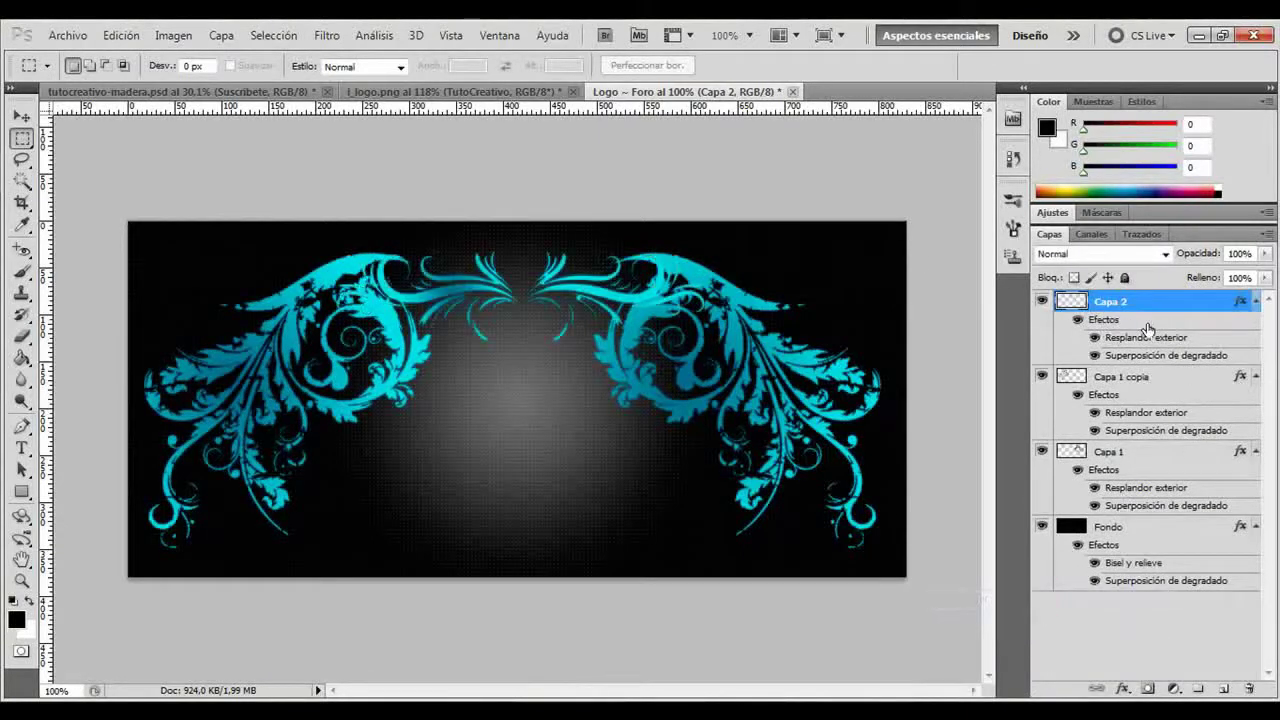
# Step: Shift the gradient overlay's bright area on the left ornament (Capa 1 copia)
pyautogui.doubleClick(1179, 378)
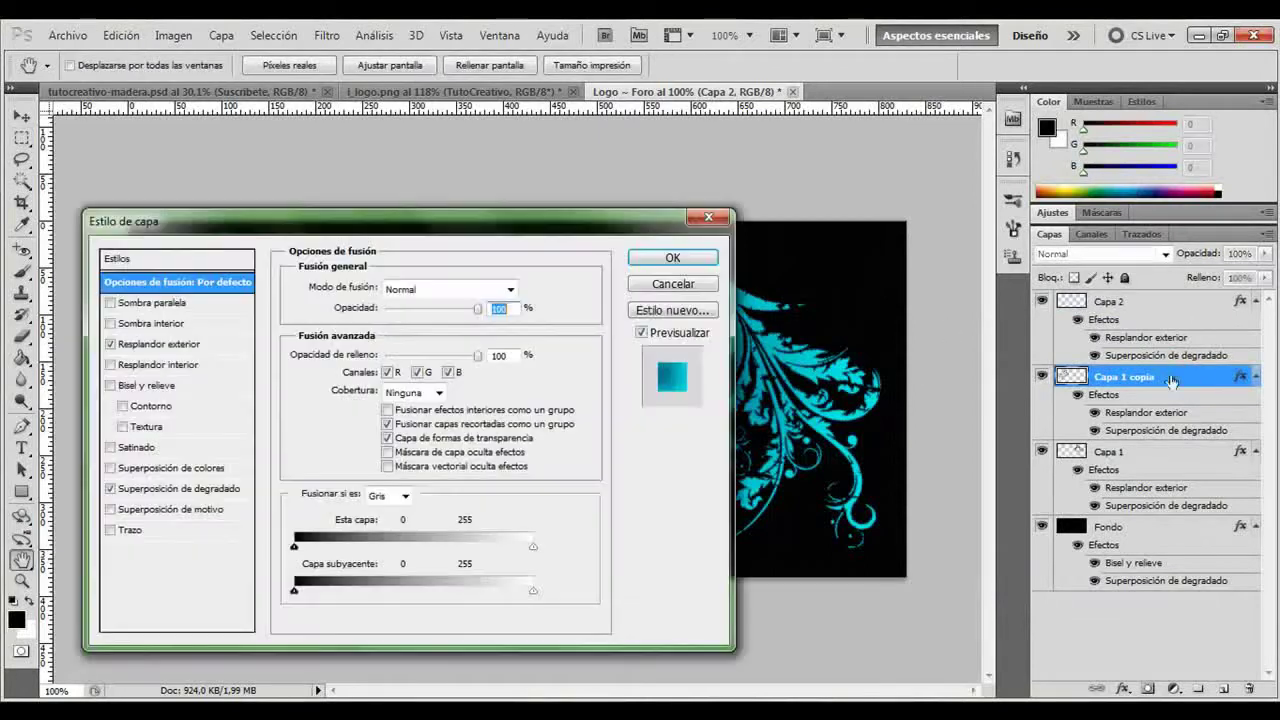
pyautogui.moveTo(385, 236); pyautogui.dragTo(1052, 239)
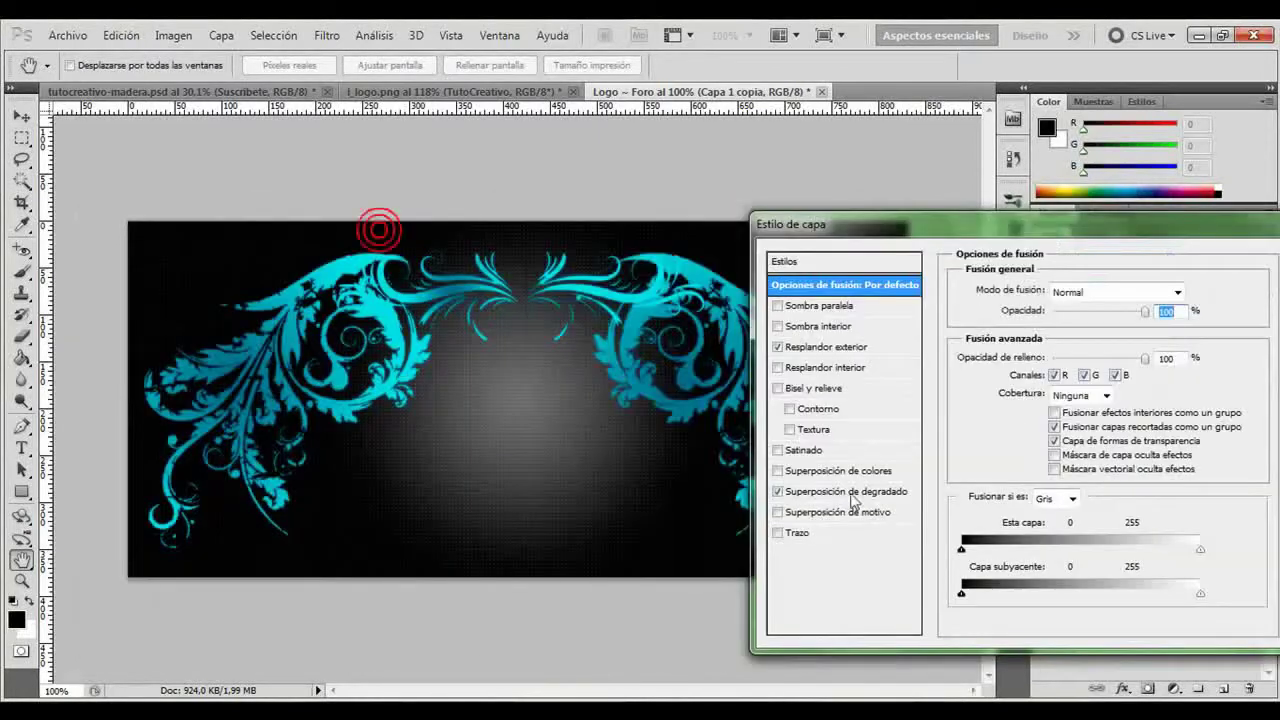
pyautogui.click(828, 490)
pyautogui.moveTo(369, 366)
pyautogui.mouseDown()
pyautogui.moveTo(318, 404)
pyautogui.moveTo(368, 392)
pyautogui.moveTo(364, 373)
pyautogui.mouseUp()
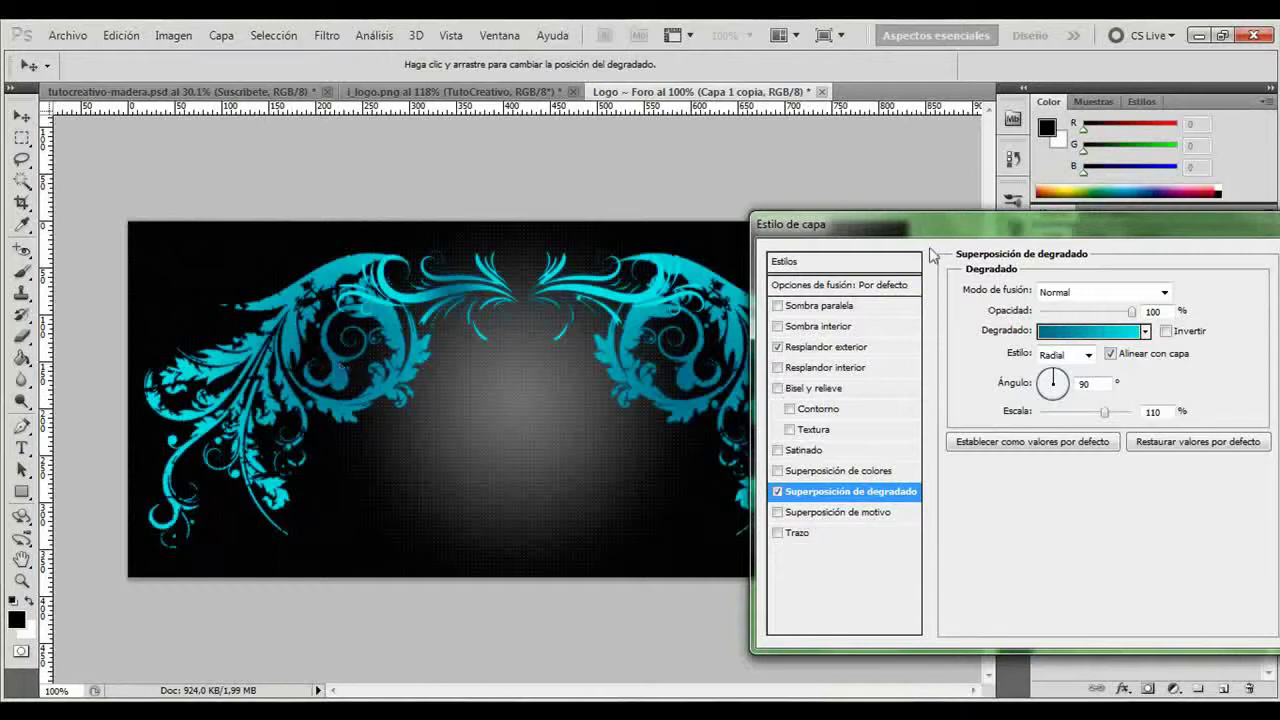
pyautogui.moveTo(950, 228); pyautogui.dragTo(562, 221)
pyautogui.click(826, 232)
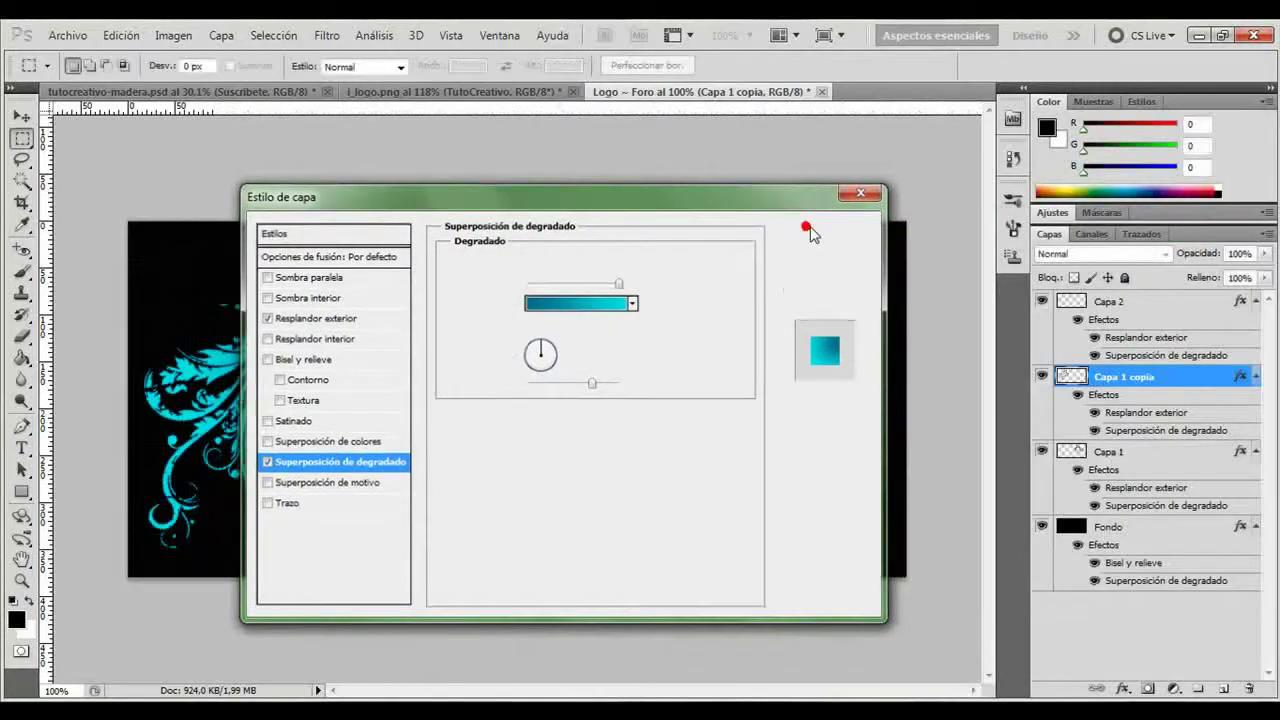
pyautogui.click(1155, 303)
# Step: Give Capa 2's gradient overlay 150% scale, a dark 016885 left stop and a new position
pyautogui.doubleClick(1180, 301)
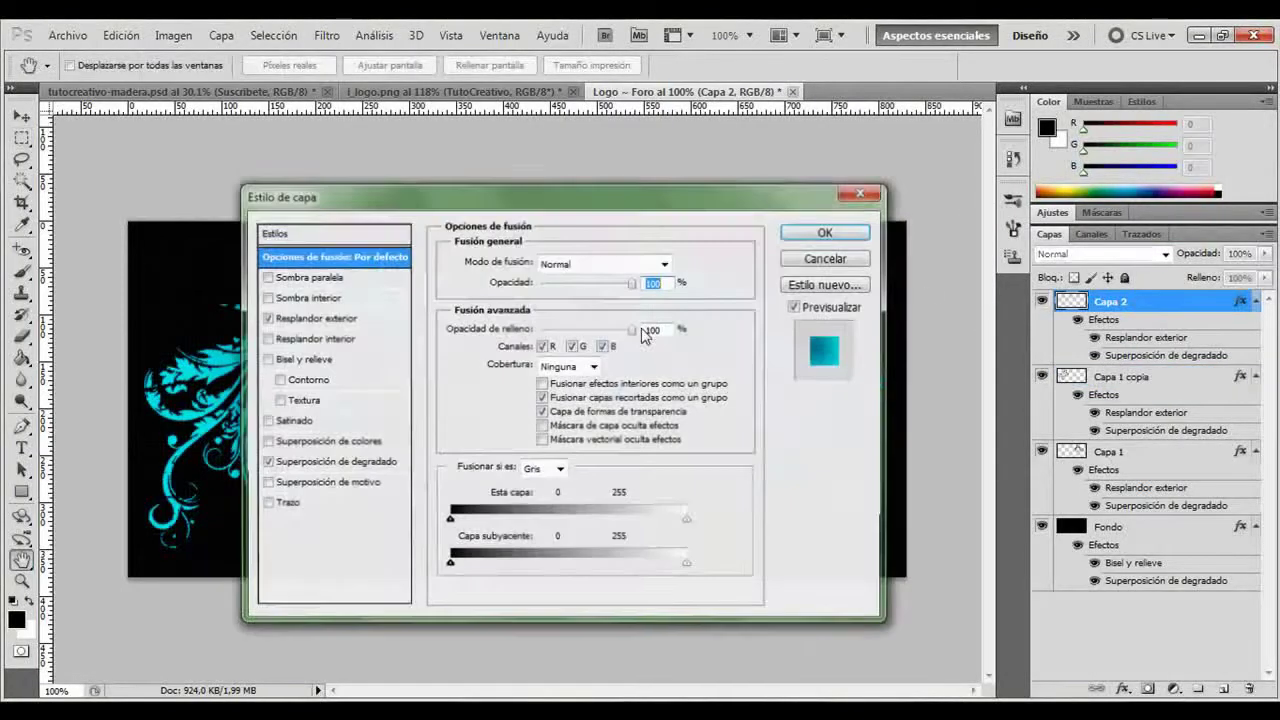
pyautogui.moveTo(607, 220)
pyautogui.mouseDown()
pyautogui.moveTo(470, 220)
pyautogui.moveTo(1050, 225)
pyautogui.mouseUp()
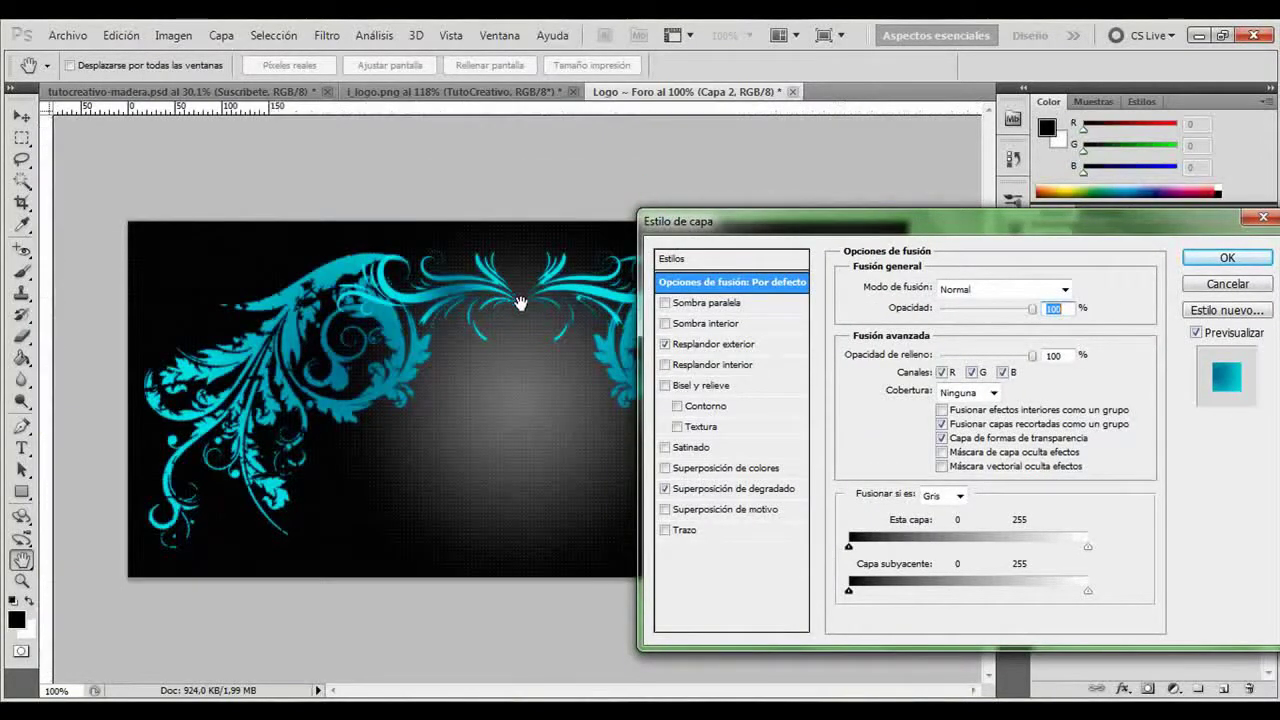
pyautogui.click(737, 488)
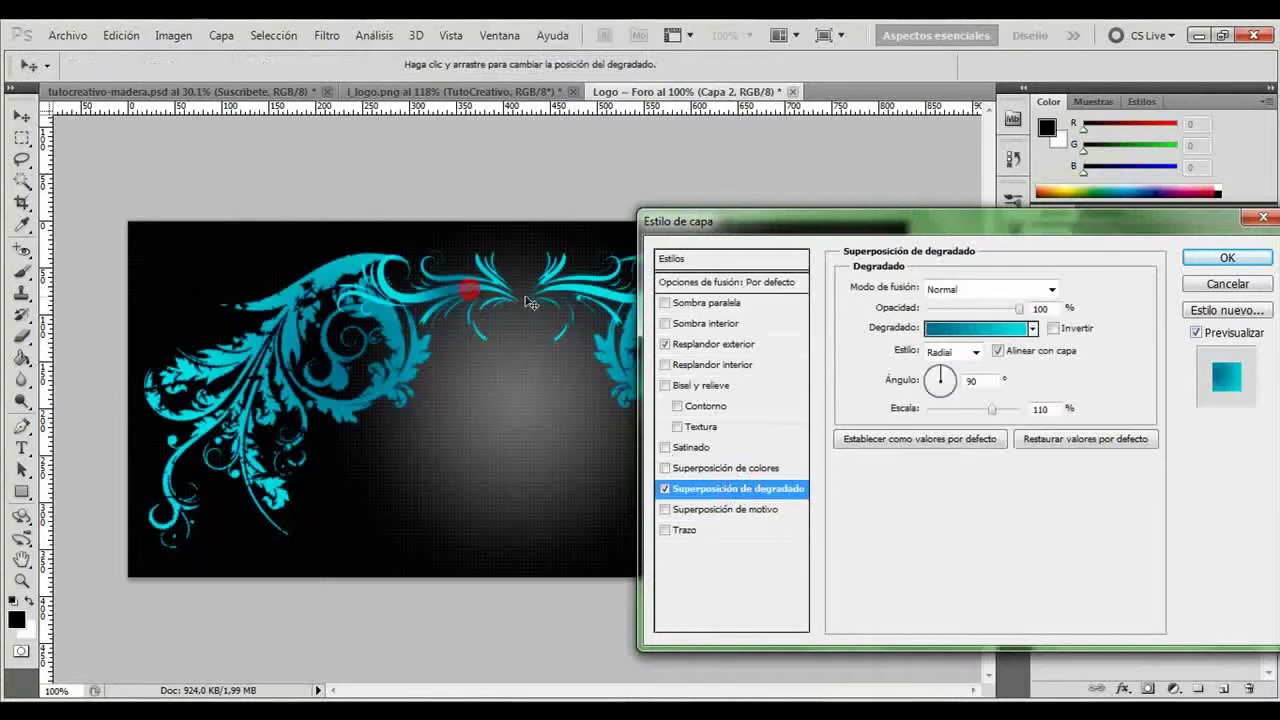
pyautogui.moveTo(530, 303); pyautogui.dragTo(537, 306)
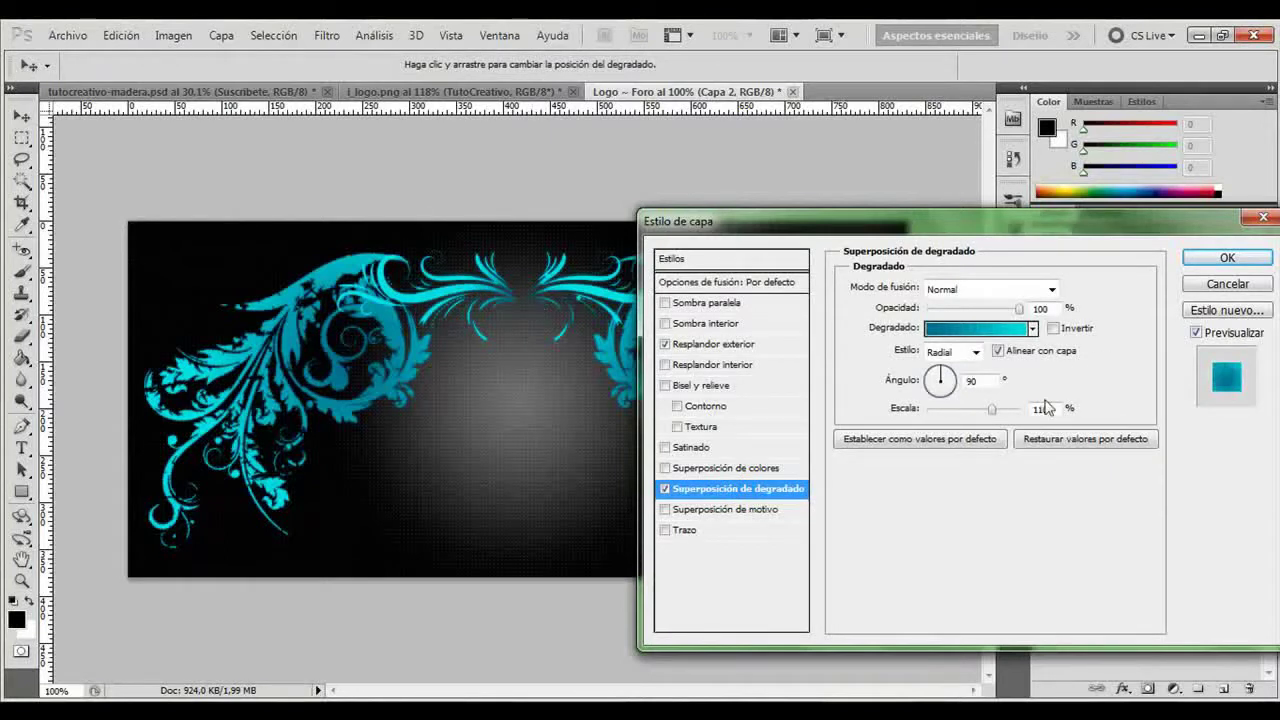
pyautogui.moveTo(993, 411); pyautogui.dragTo(1019, 410)
pyautogui.click(995, 327)
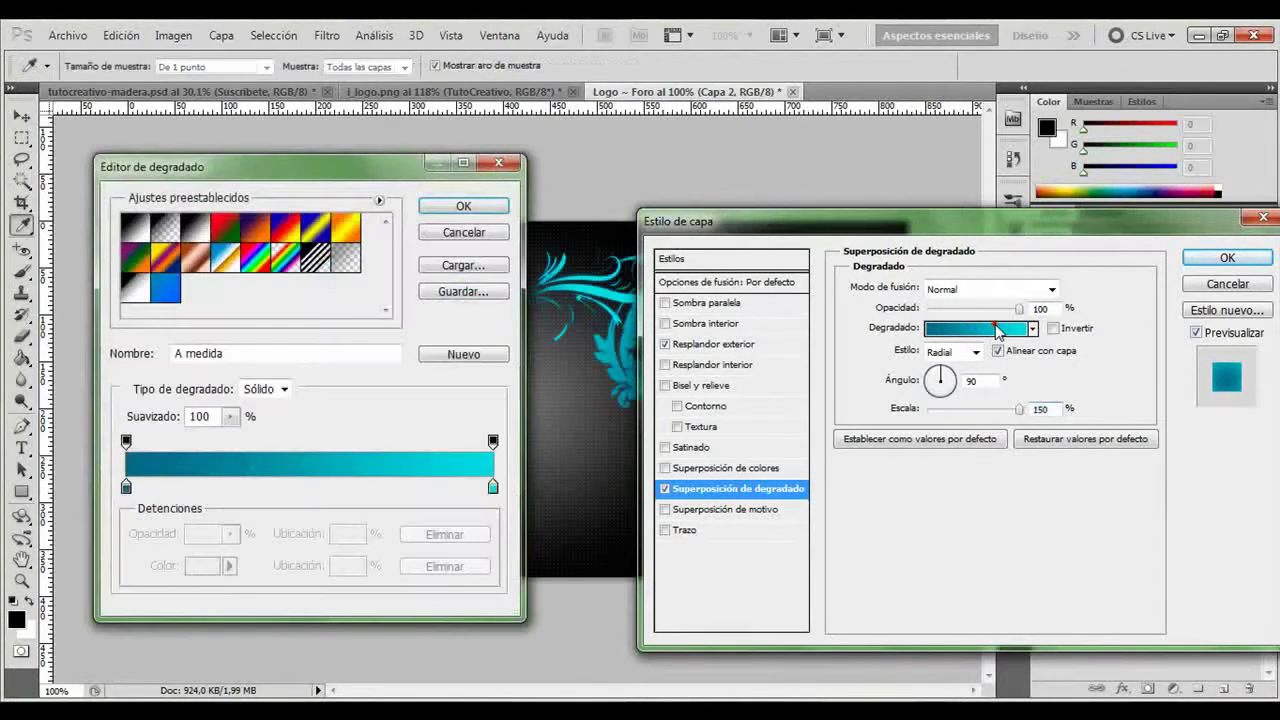
pyautogui.click(126, 488)
pyautogui.doubleClick(126, 488)
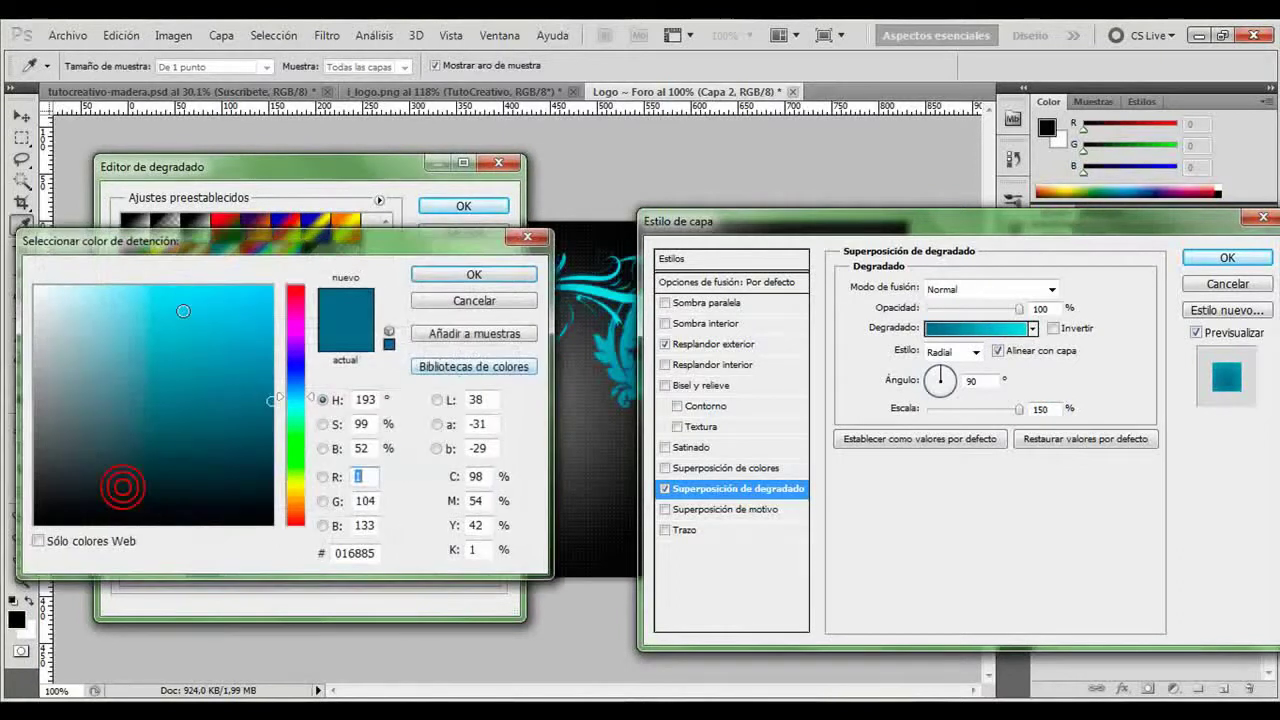
pyautogui.click(445, 276)
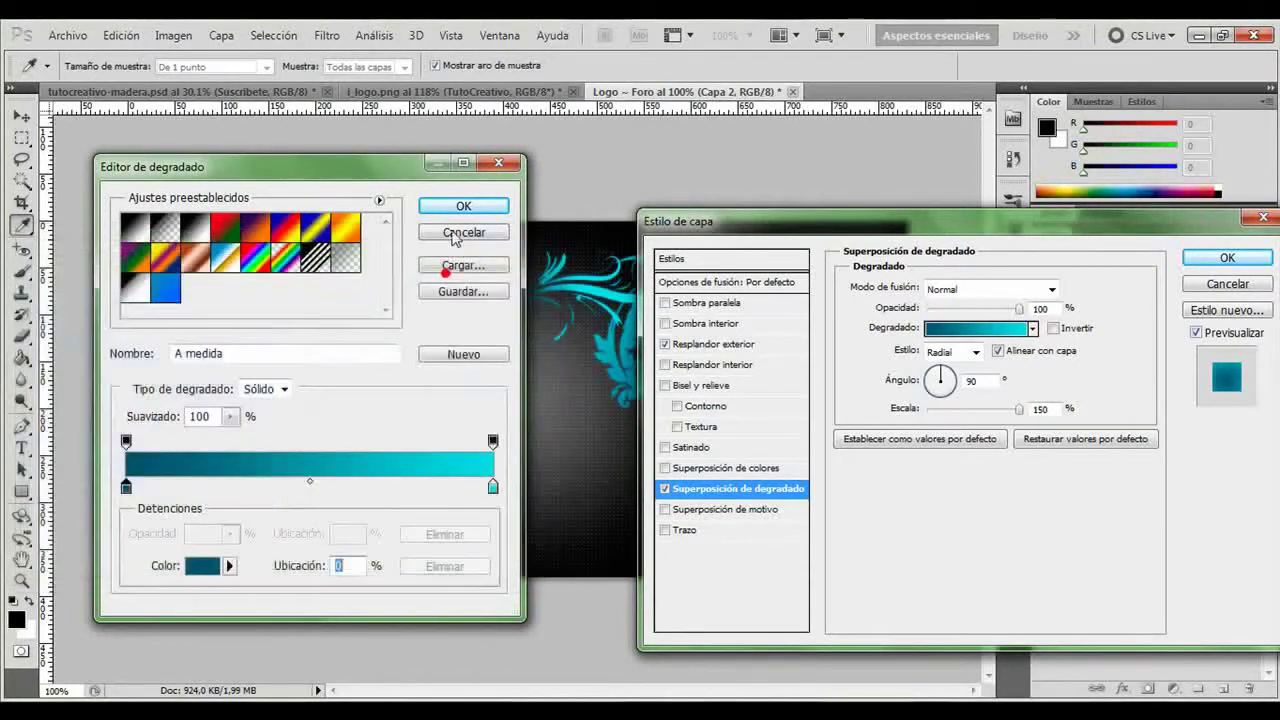
pyautogui.click(1227, 257)
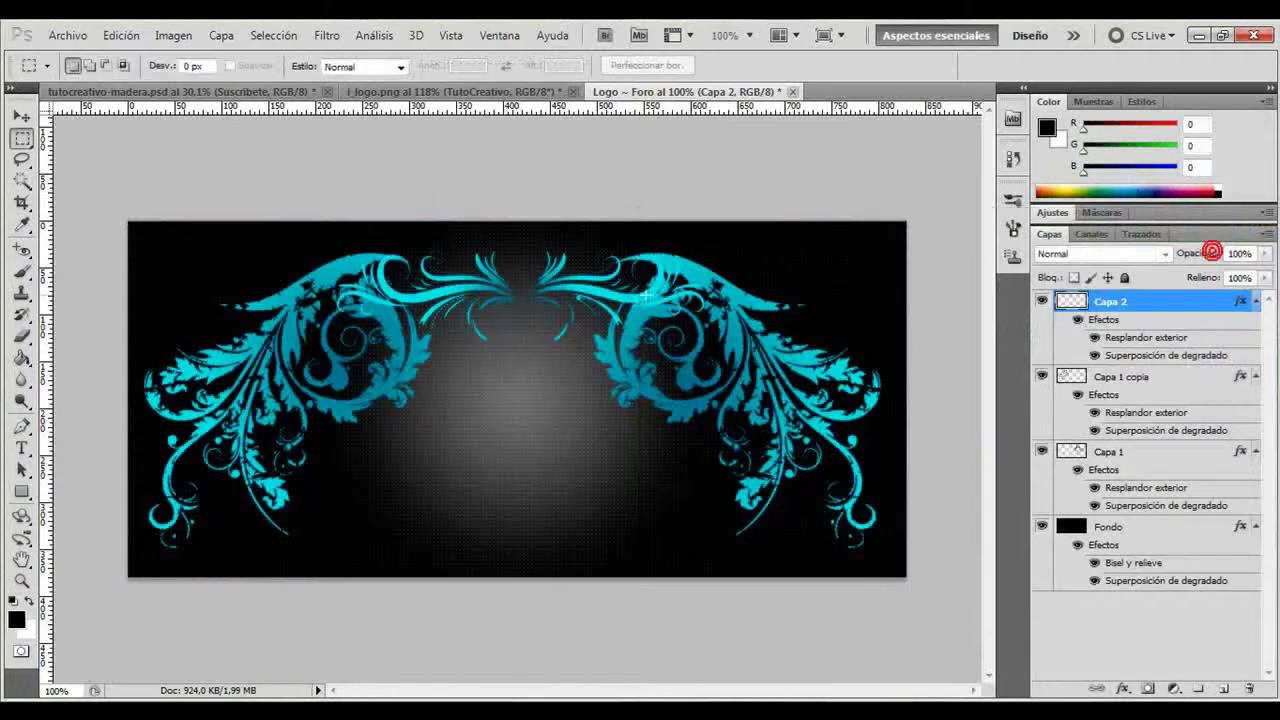
# Step: Reposition Capa 2's gradient highlight again over the centre flourishes
pyautogui.doubleClick(1182, 302)
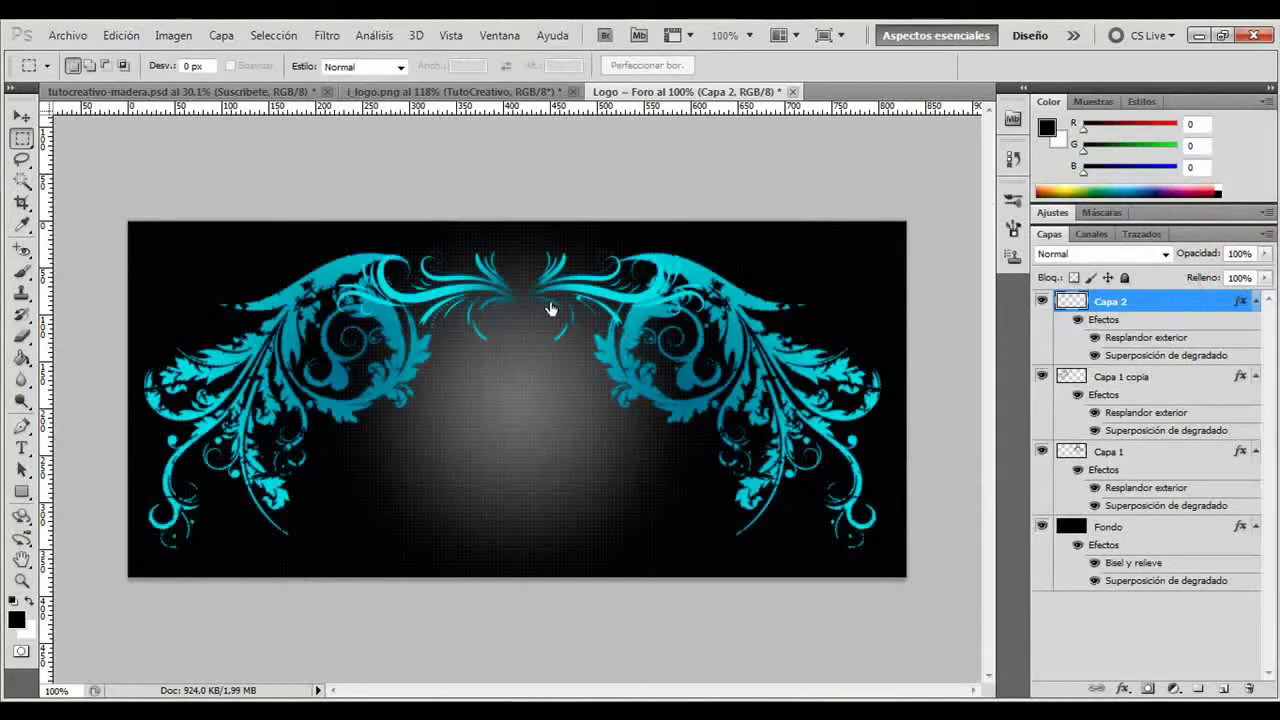
pyautogui.click(760, 490)
pyautogui.moveTo(470, 298); pyautogui.dragTo(489, 309)
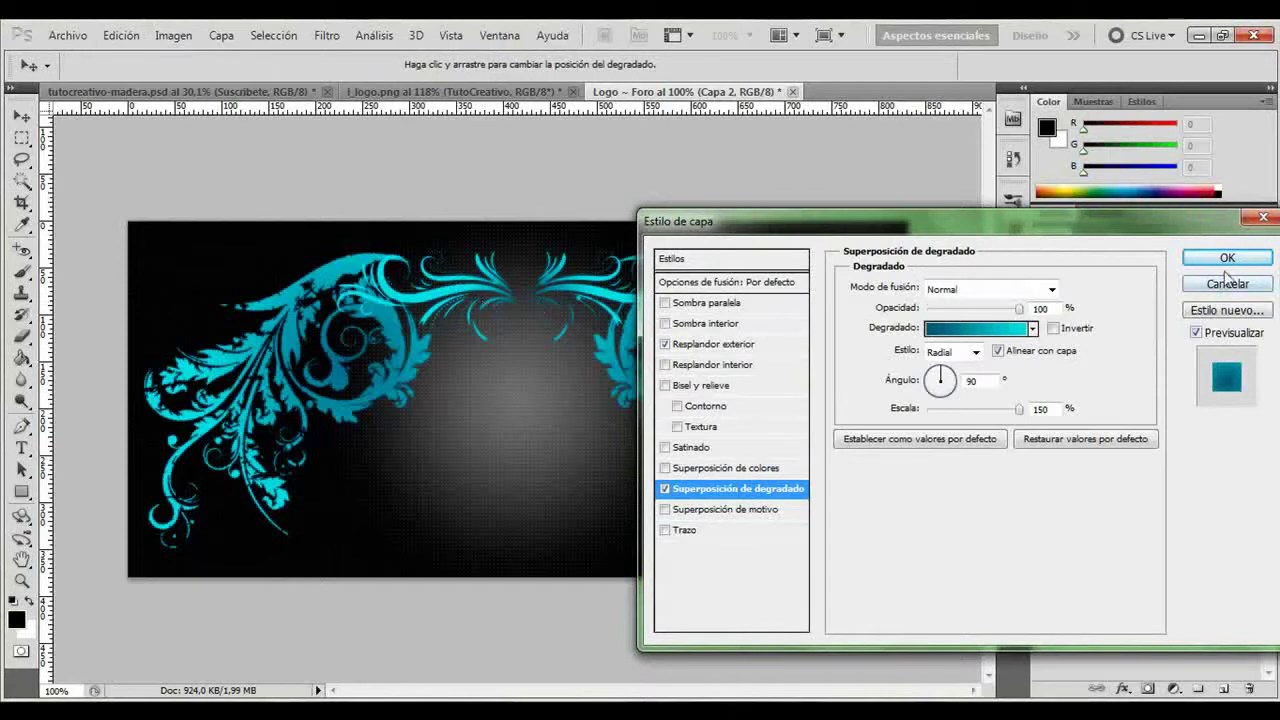
pyautogui.click(1225, 259)
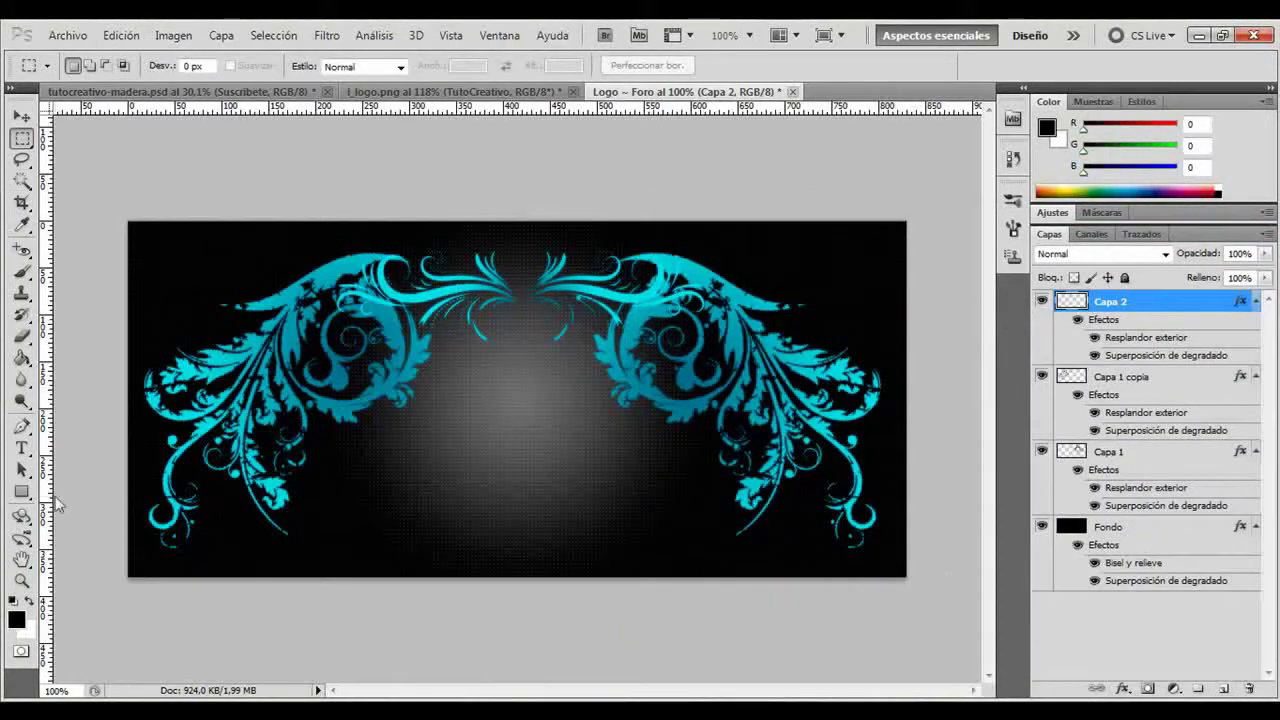
# Step: Start a Bauhaus 93 text layer on the banner, trying sizes 30, 24 and 18 pt
pyautogui.click(22, 448)
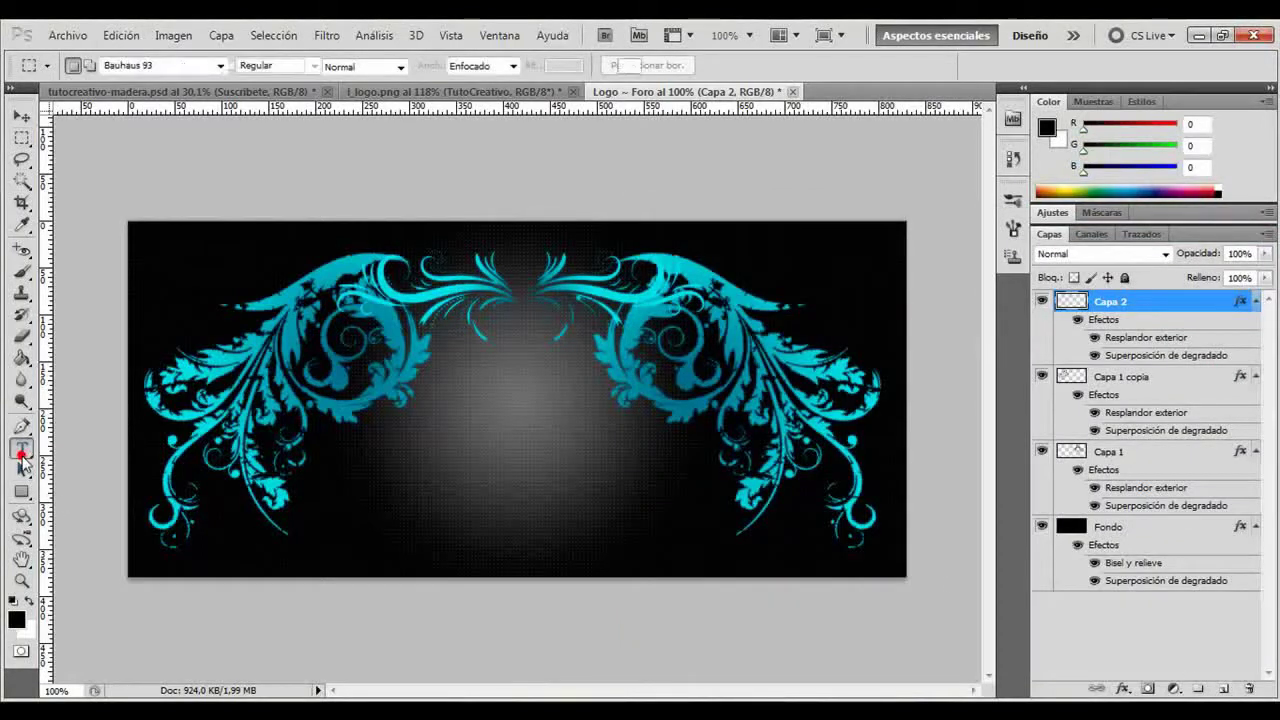
pyautogui.click(346, 393)
pyautogui.click(221, 65)
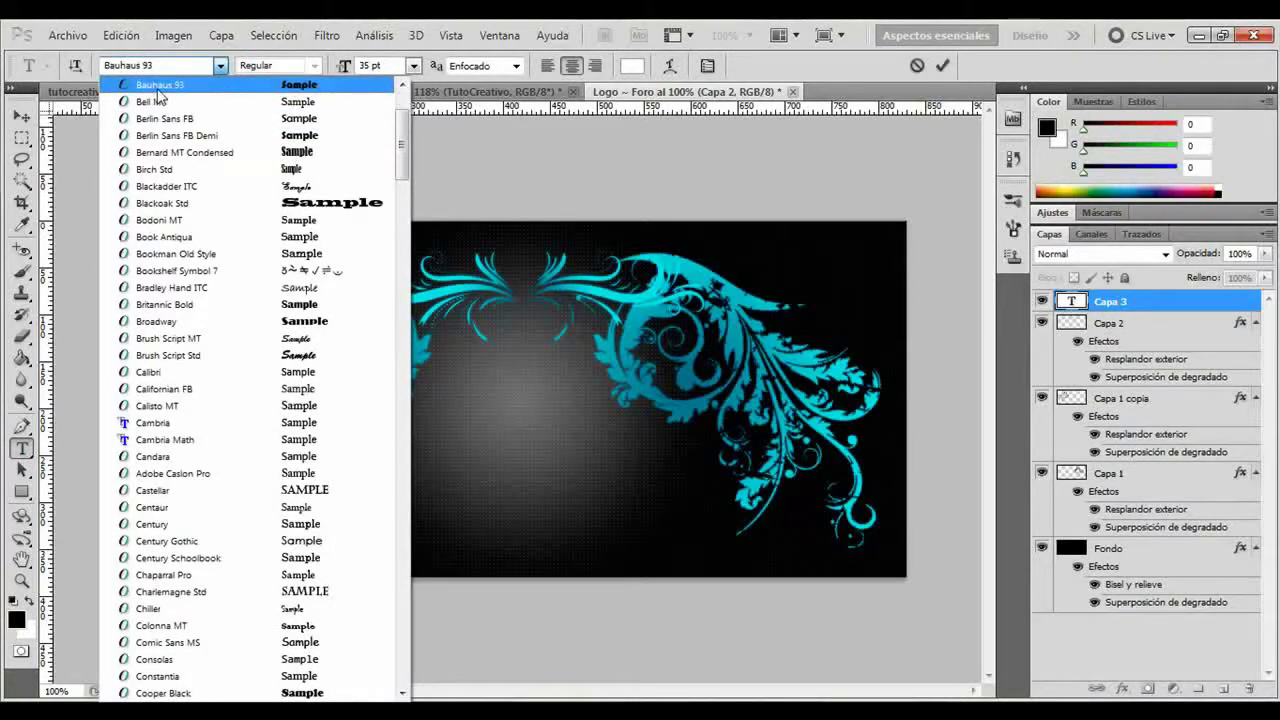
pyautogui.click(300, 88)
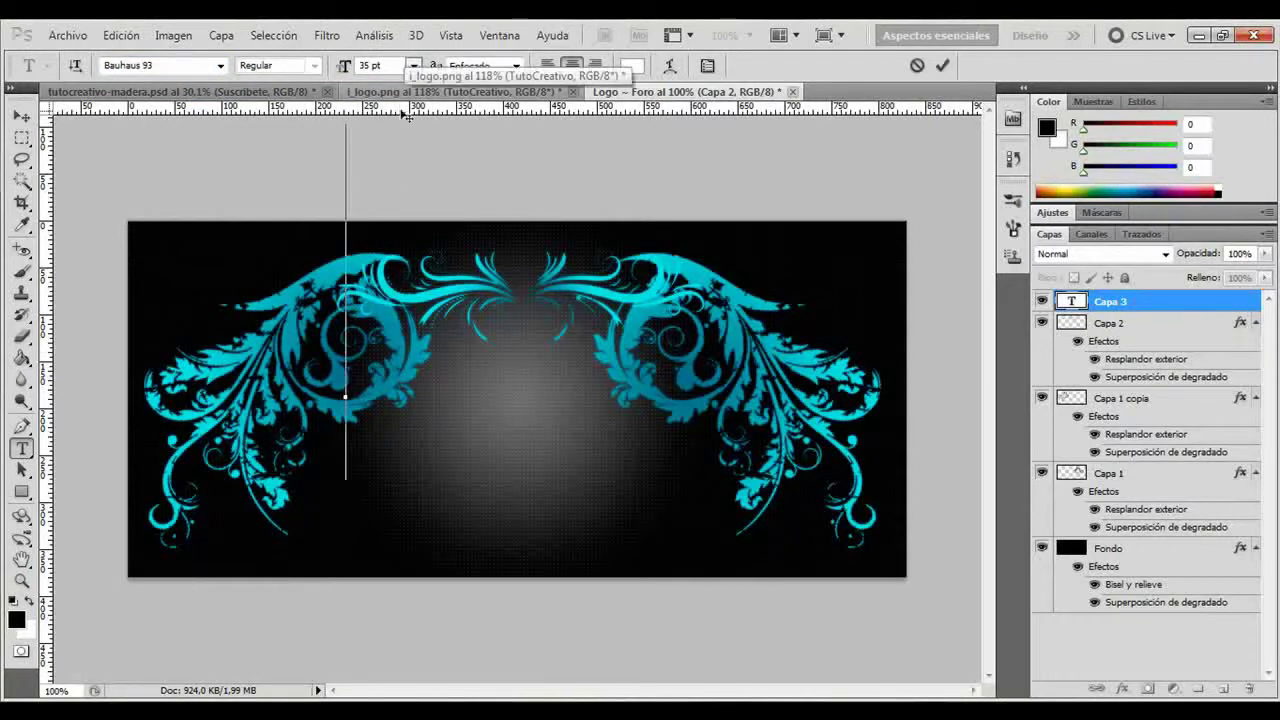
pyautogui.write('T')
pyautogui.press('BackSpace')
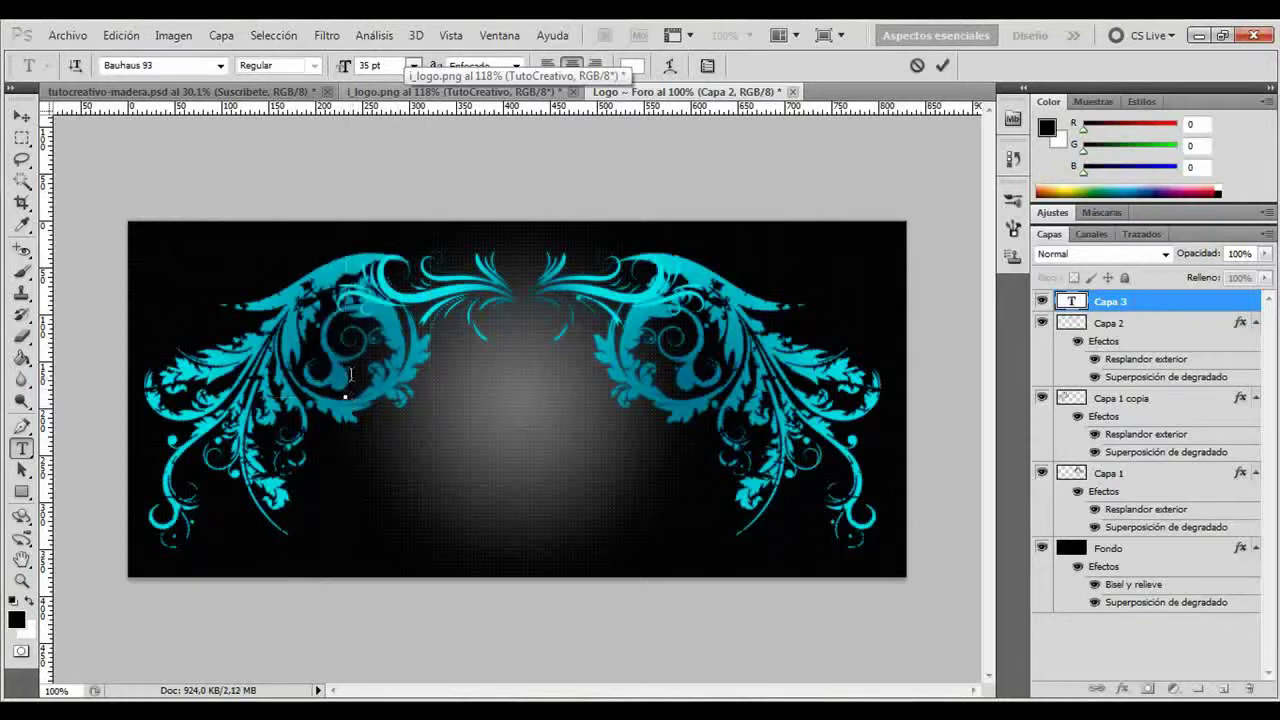
pyautogui.click(413, 65)
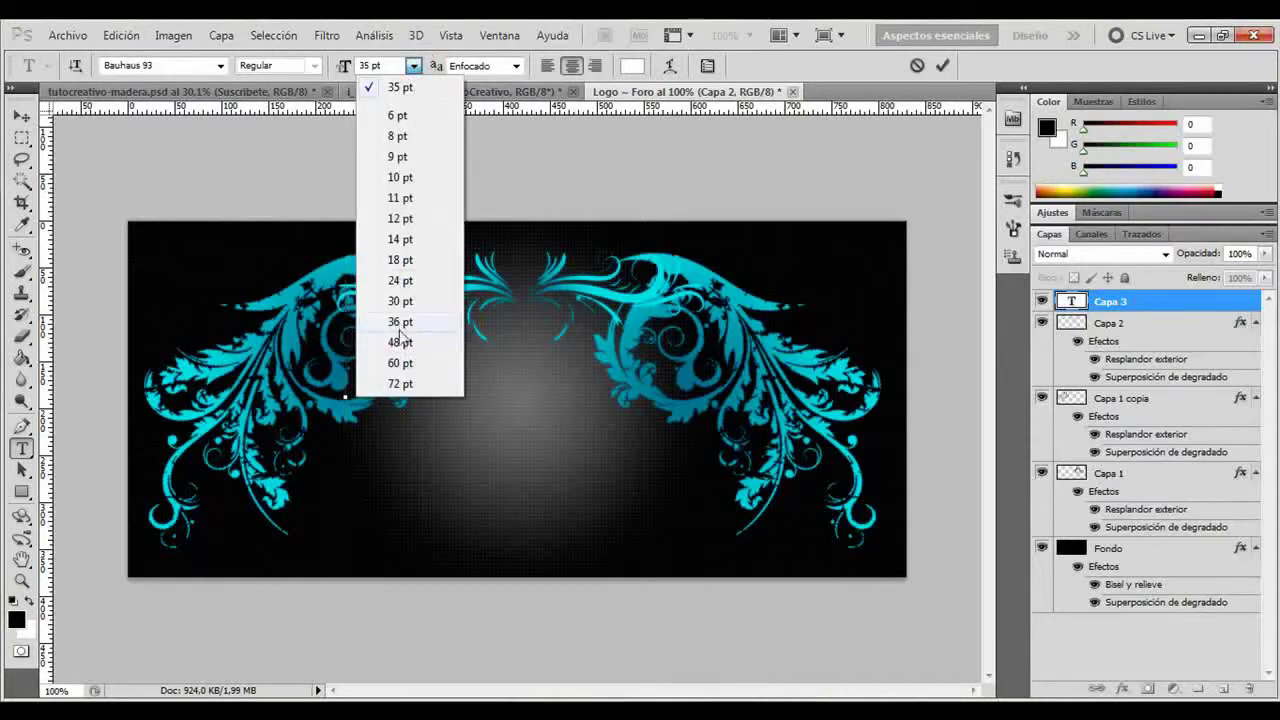
pyautogui.click(400, 299)
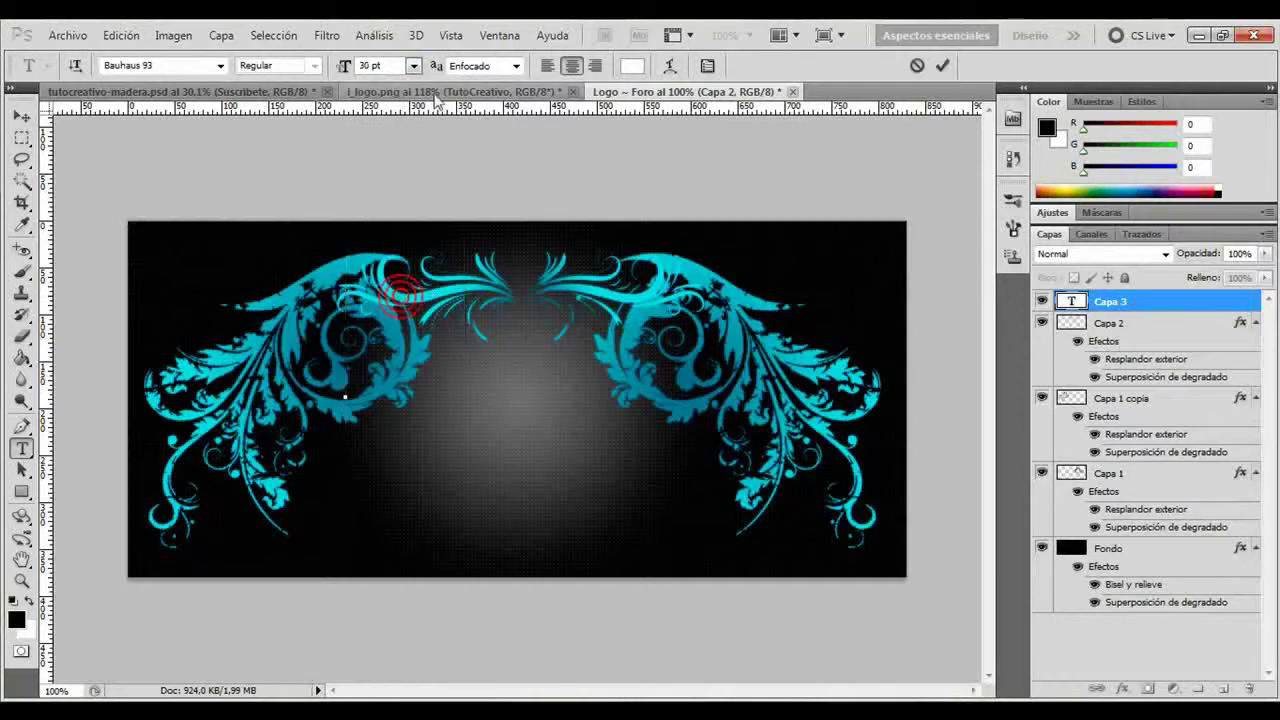
pyautogui.click(413, 65)
pyautogui.click(408, 278)
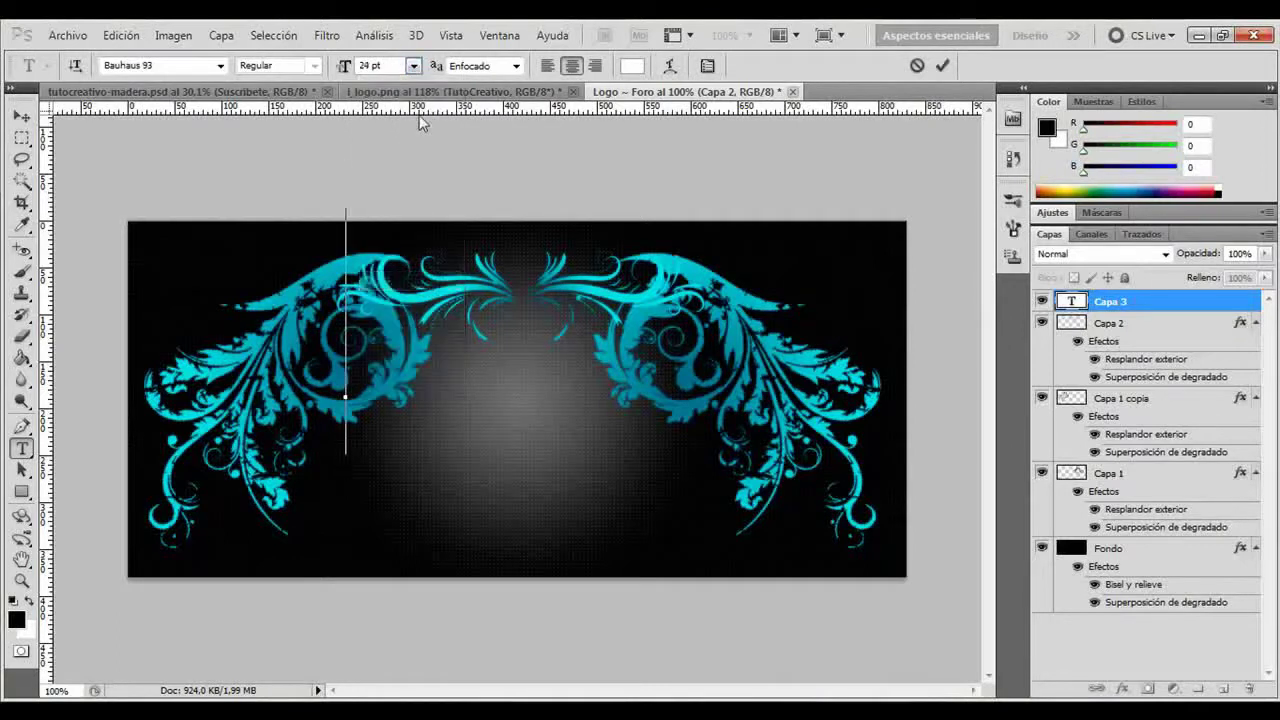
pyautogui.click(413, 65)
pyautogui.click(400, 260)
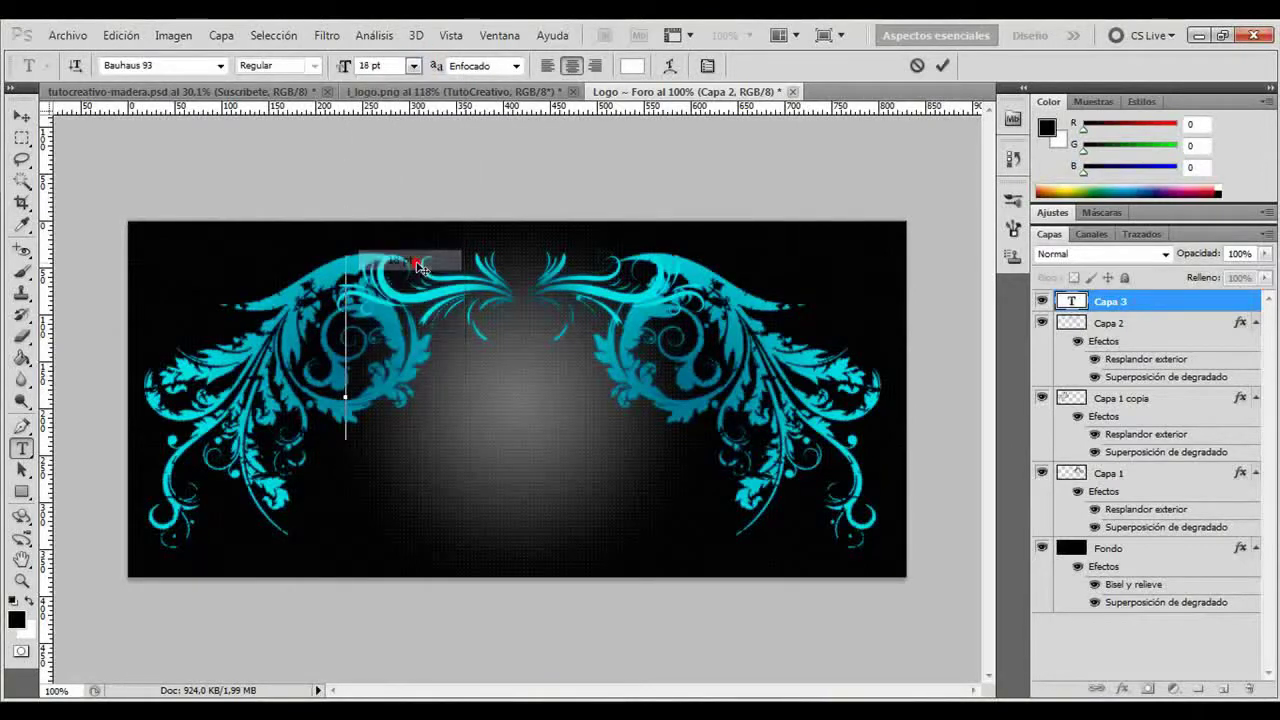
# Step: Type TUTOCREATIVO, resize all its letters to 14 pt and commit the text
pyautogui.write('TUTO')
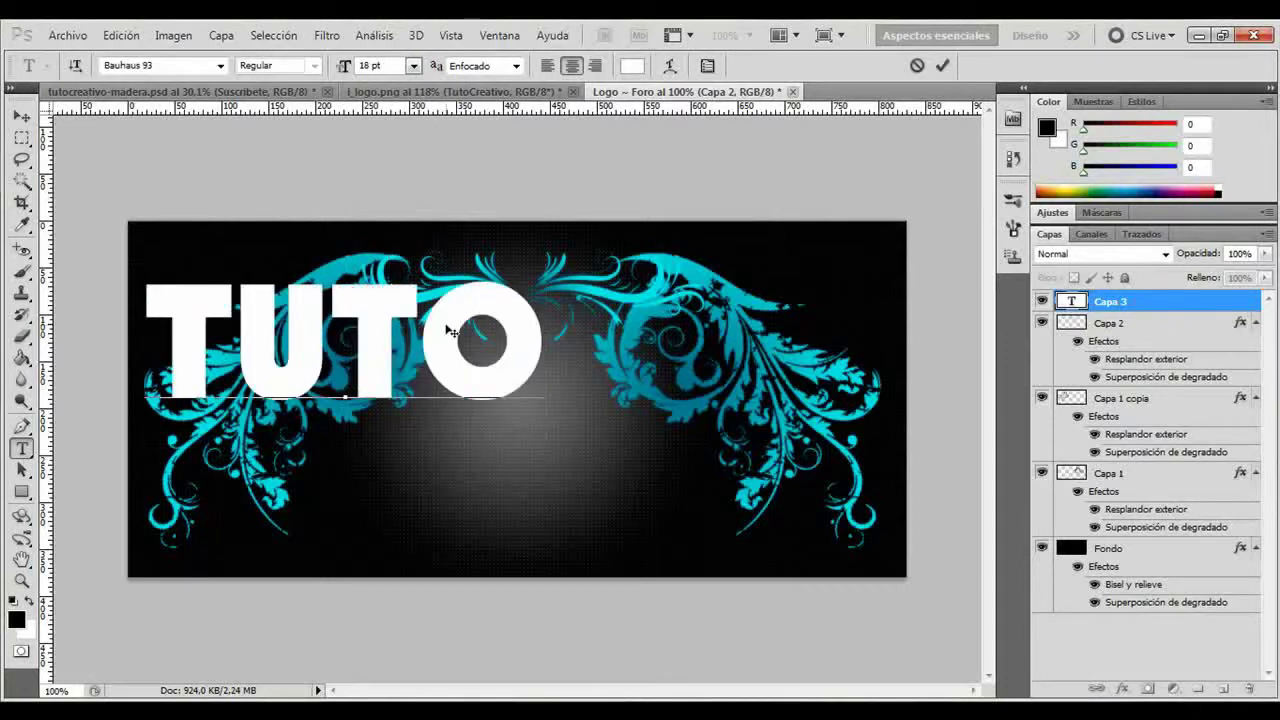
pyautogui.write('CREATIV')
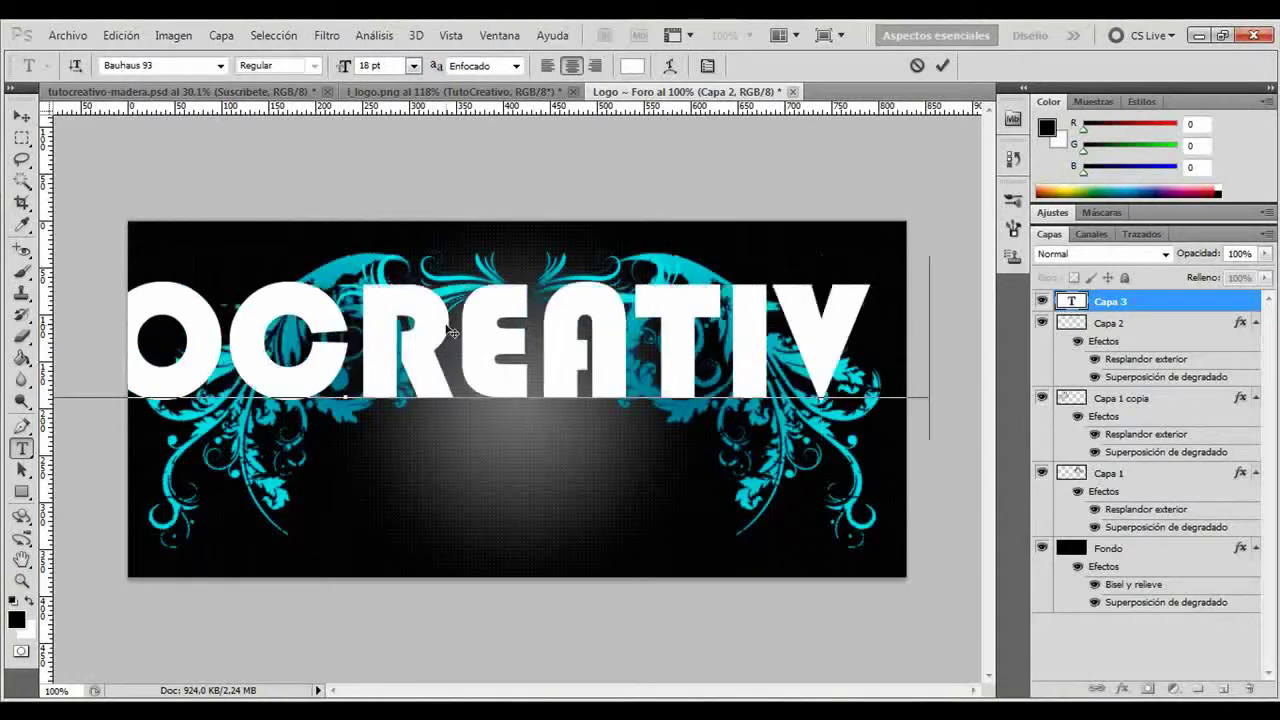
pyautogui.write('O')
pyautogui.moveTo(680, 364); pyautogui.dragTo(680, 371)
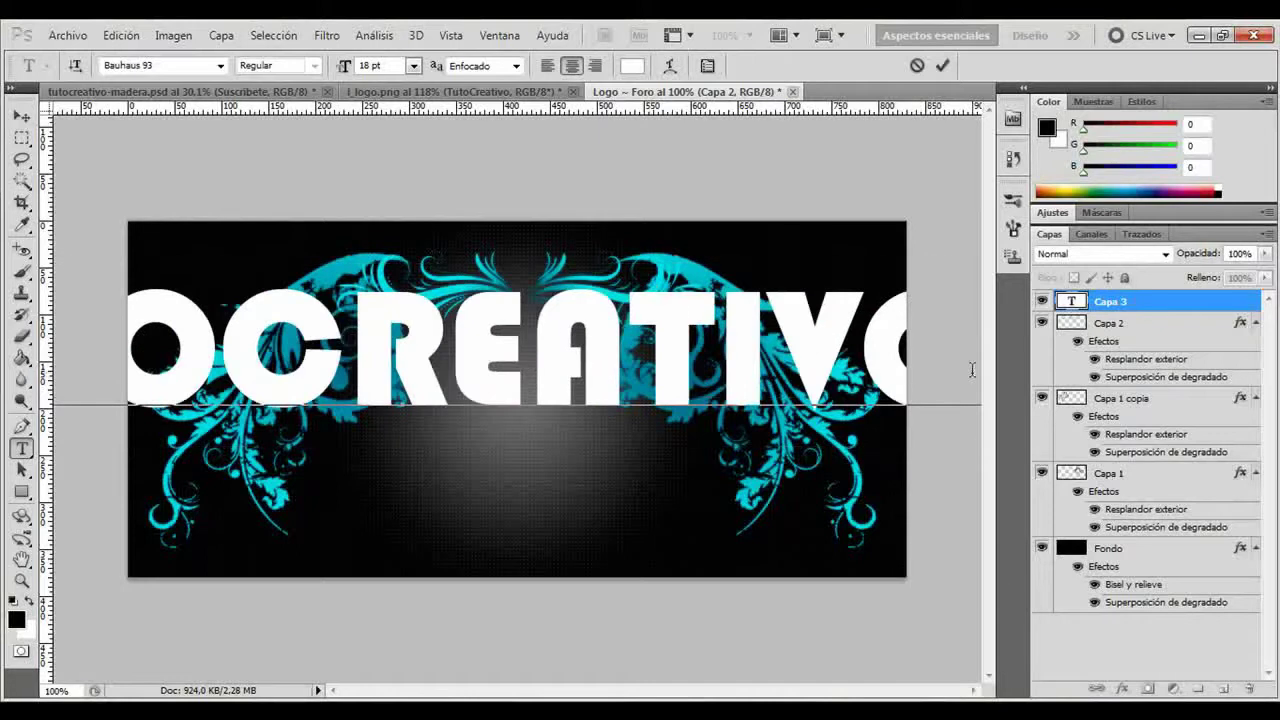
pyautogui.hotkey('ctrl', 'a')
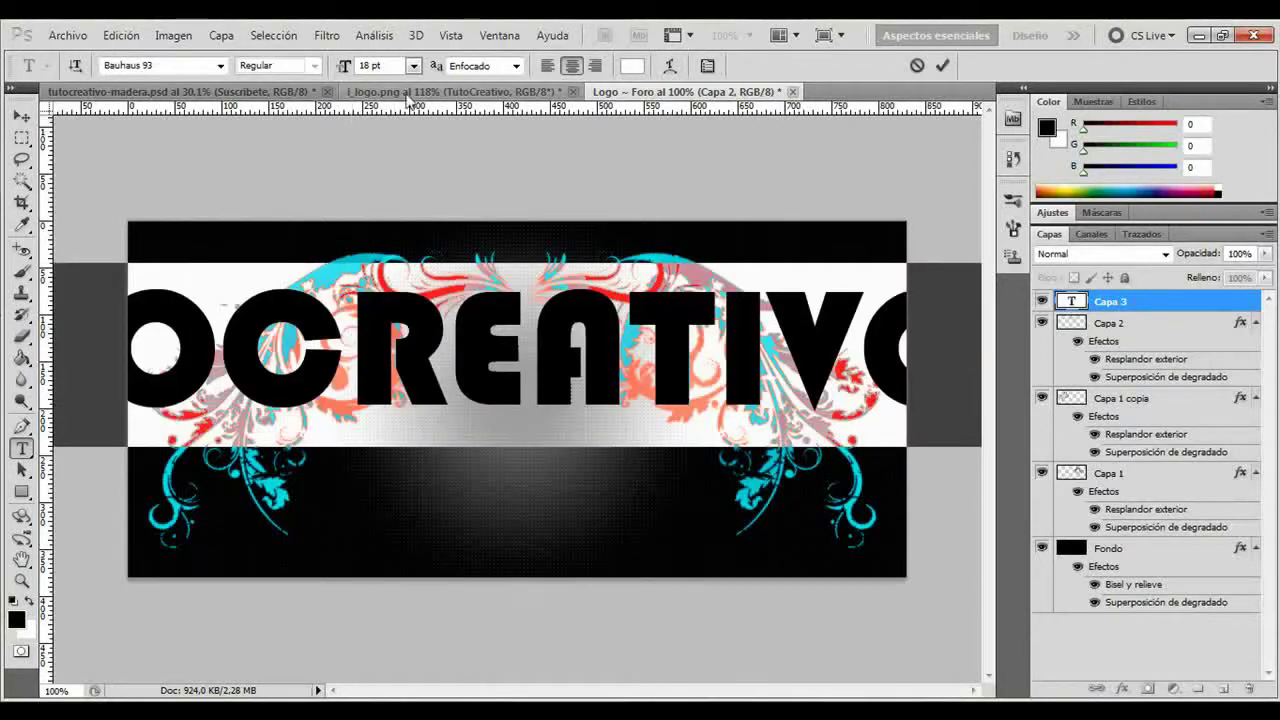
pyautogui.click(412, 66)
pyautogui.click(405, 245)
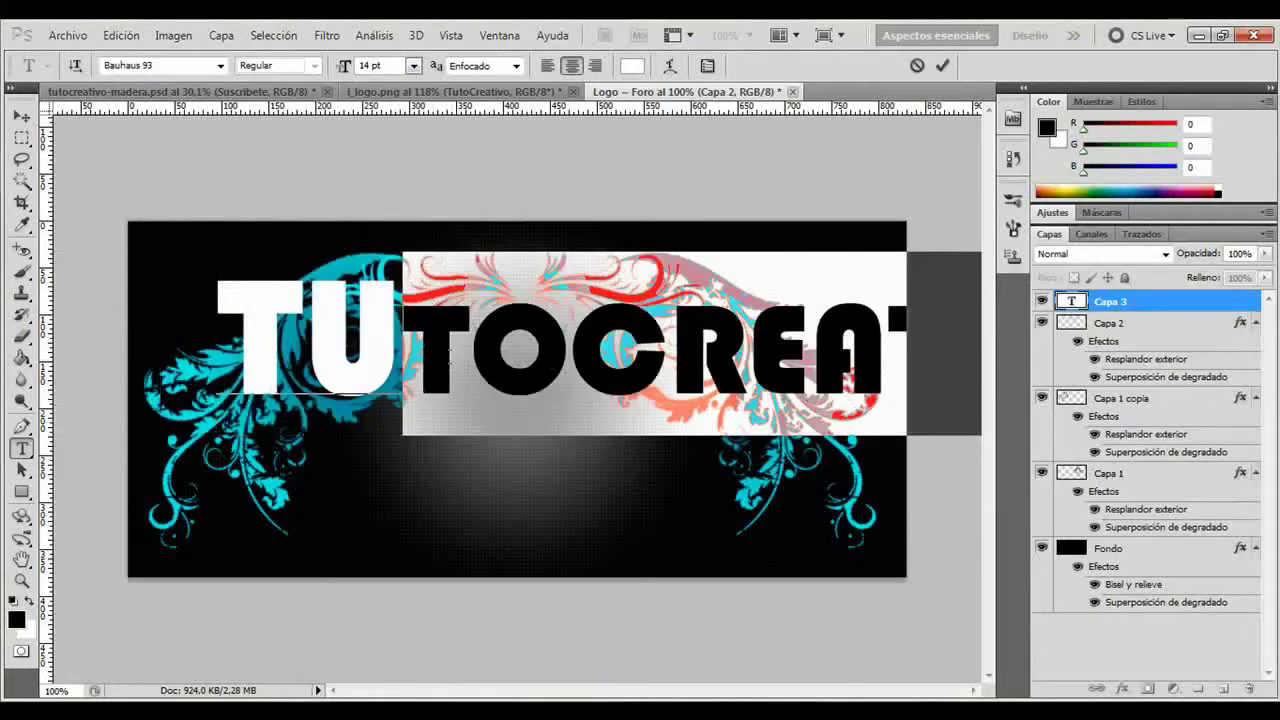
pyautogui.moveTo(364, 357); pyautogui.dragTo(218, 350)
pyautogui.click(415, 66)
pyautogui.click(398, 242)
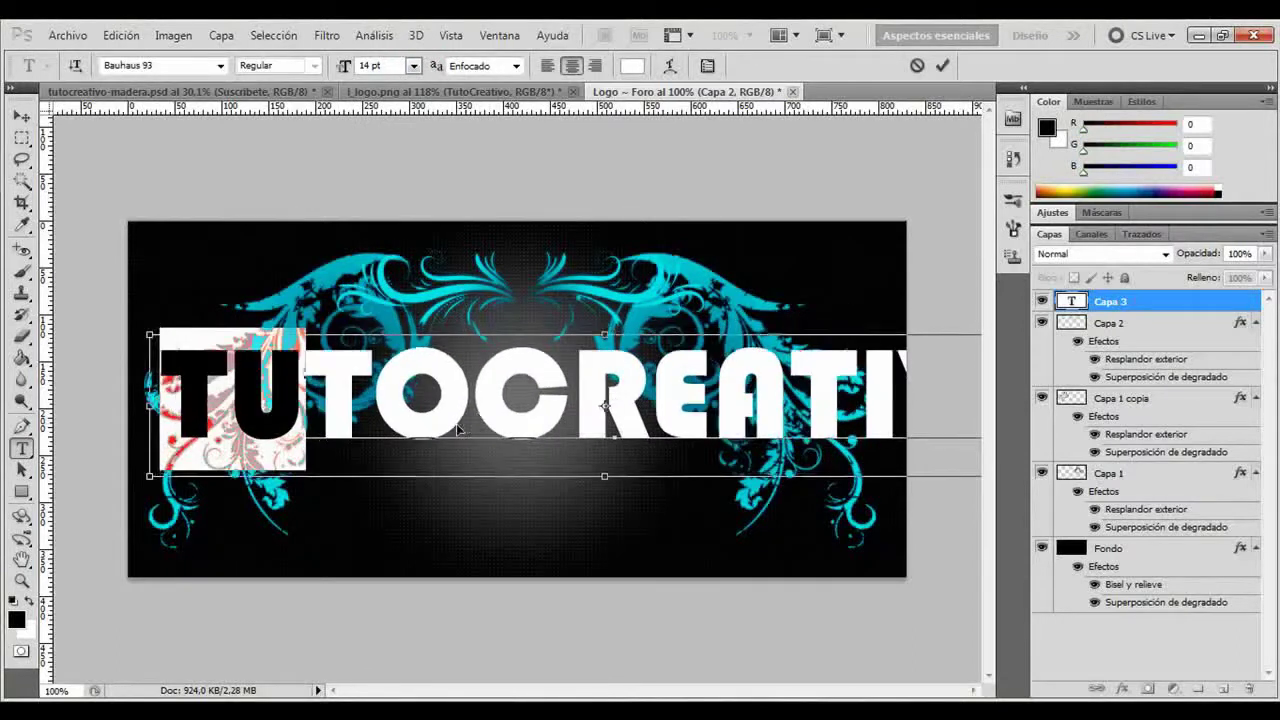
pyautogui.click(942, 65)
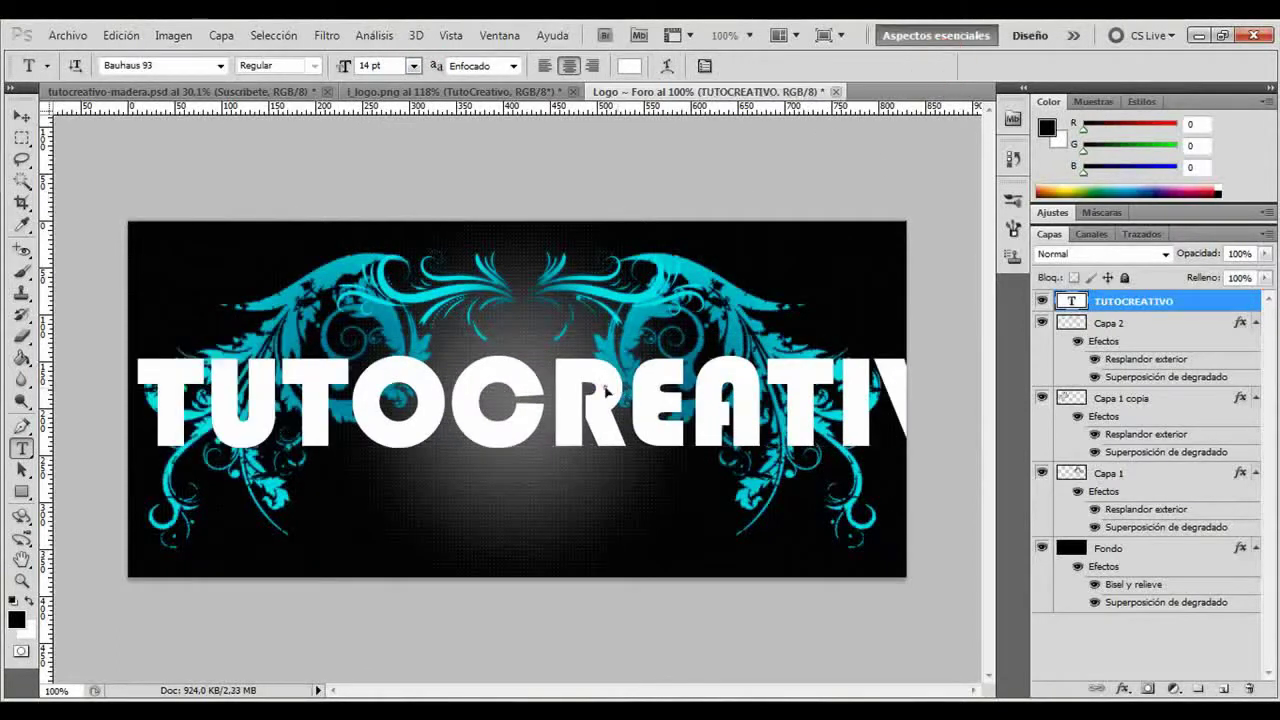
# Step: Move the title left and transform it narrower and shorter
pyautogui.moveTo(611, 398); pyautogui.dragTo(588, 398)
pyautogui.hotkey('ctrl', 't')
pyautogui.hotkey('shift', 'Left')
pyautogui.hotkey('shift', 'Left')
pyautogui.hotkey('shift', 'Left')
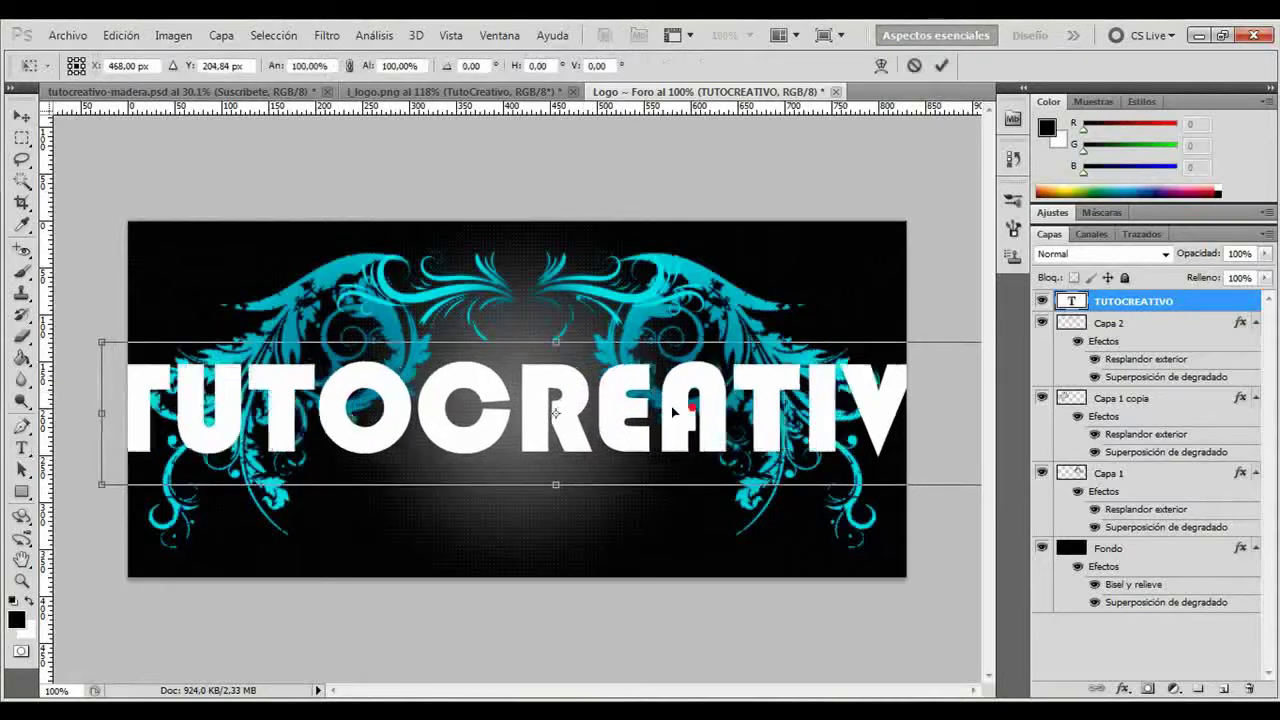
pyautogui.hotkey('shift', 'Left')
pyautogui.hotkey('shift', 'Left')
pyautogui.hotkey('shift', 'Left')
pyautogui.hotkey('shift', 'Left')
pyautogui.hotkey('shift', 'Left')
pyautogui.hotkey('shift', 'Left')
pyautogui.moveTo(900, 400); pyautogui.dragTo(675, 400)
pyautogui.moveTo(401, 420); pyautogui.dragTo(463, 420)
pyautogui.press('Left')
pyautogui.press('Left')
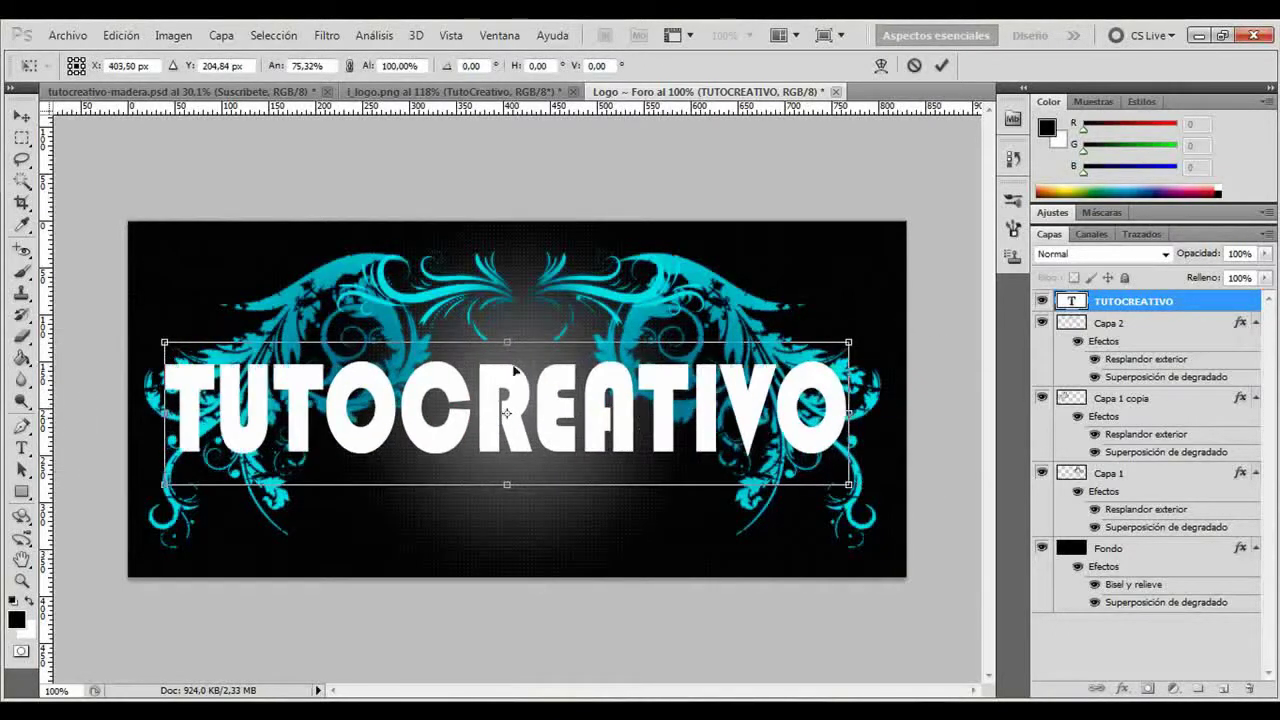
pyautogui.moveTo(506, 344); pyautogui.dragTo(506, 374)
pyautogui.moveTo(582, 438); pyautogui.dragTo(585, 430)
# Step: Fine-tune the title to about 71% width and 74% height, nudge it into place, and apply
pyautogui.press('Left')
pyautogui.press('Up')
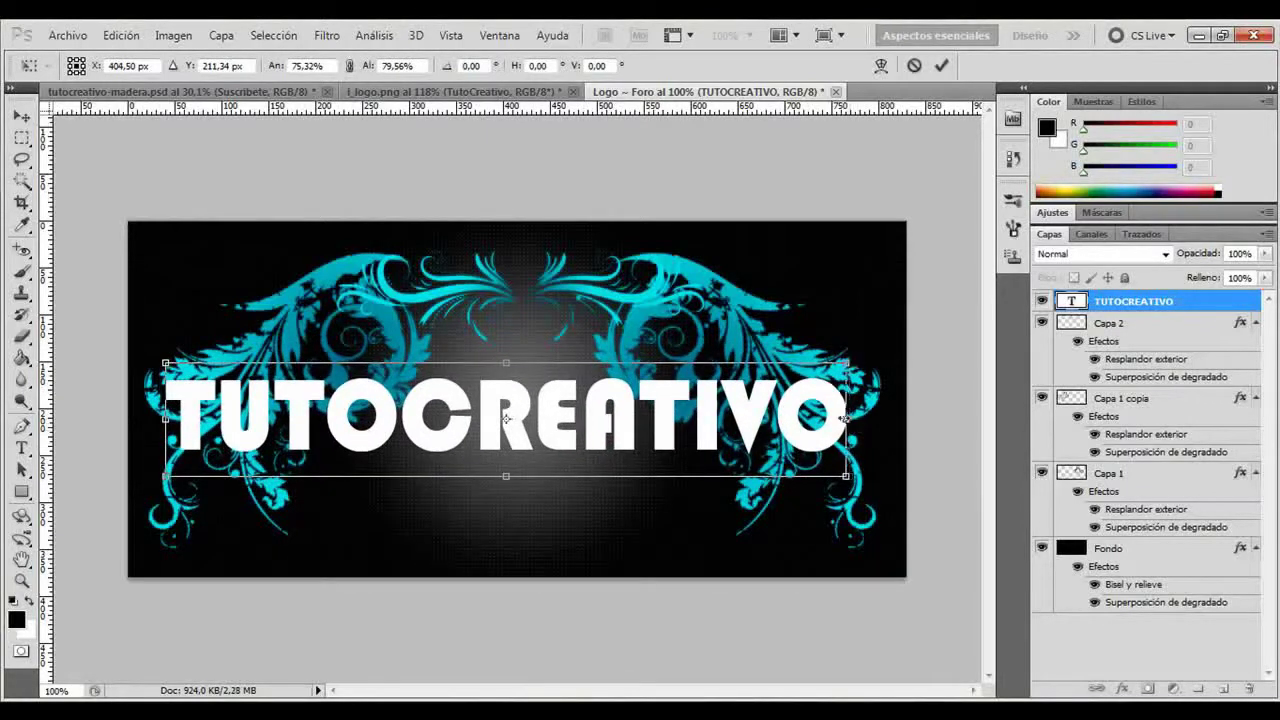
pyautogui.moveTo(857, 430); pyautogui.dragTo(840, 430)
pyautogui.press('Up')
pyautogui.press('Up')
pyautogui.press('Up')
pyautogui.press('Left')
pyautogui.press('Up')
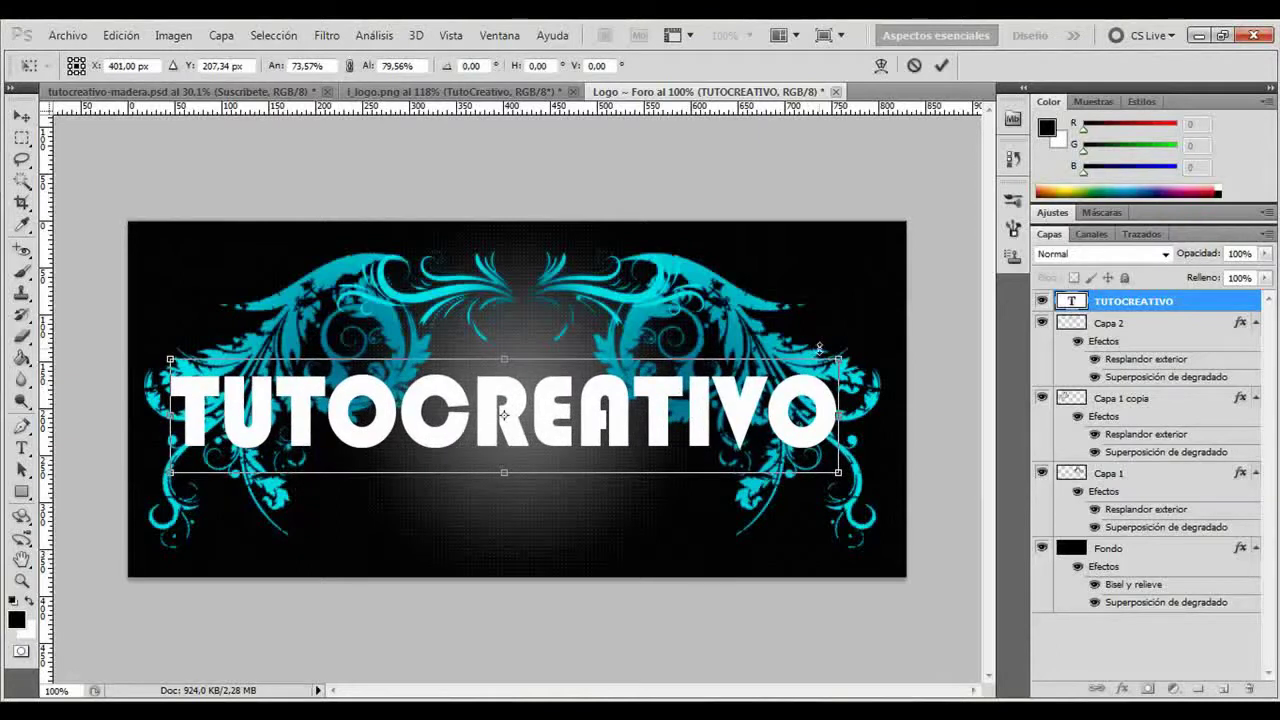
pyautogui.moveTo(843, 352); pyautogui.dragTo(822, 360)
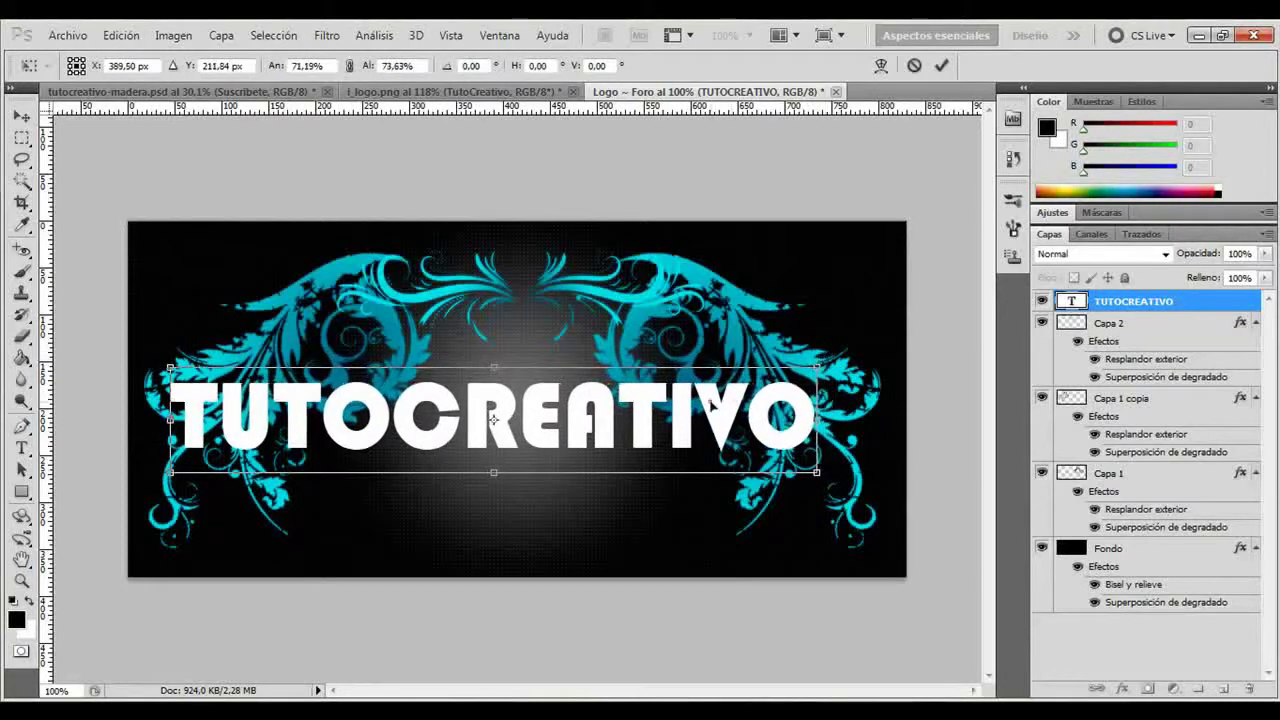
pyautogui.press('Return')
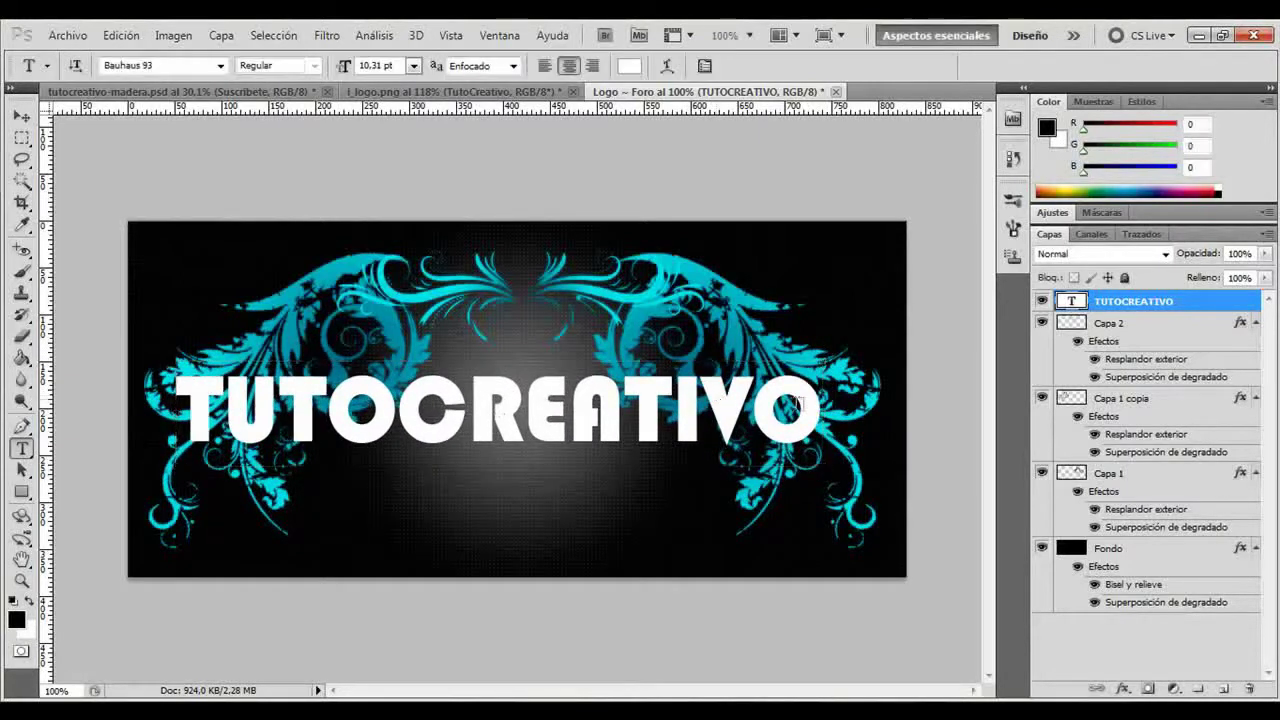
pyautogui.click(22, 116)
# Step: Shift the title slightly right and add a gradient overlay to its layer
pyautogui.moveTo(576, 446); pyautogui.dragTo(579, 447)
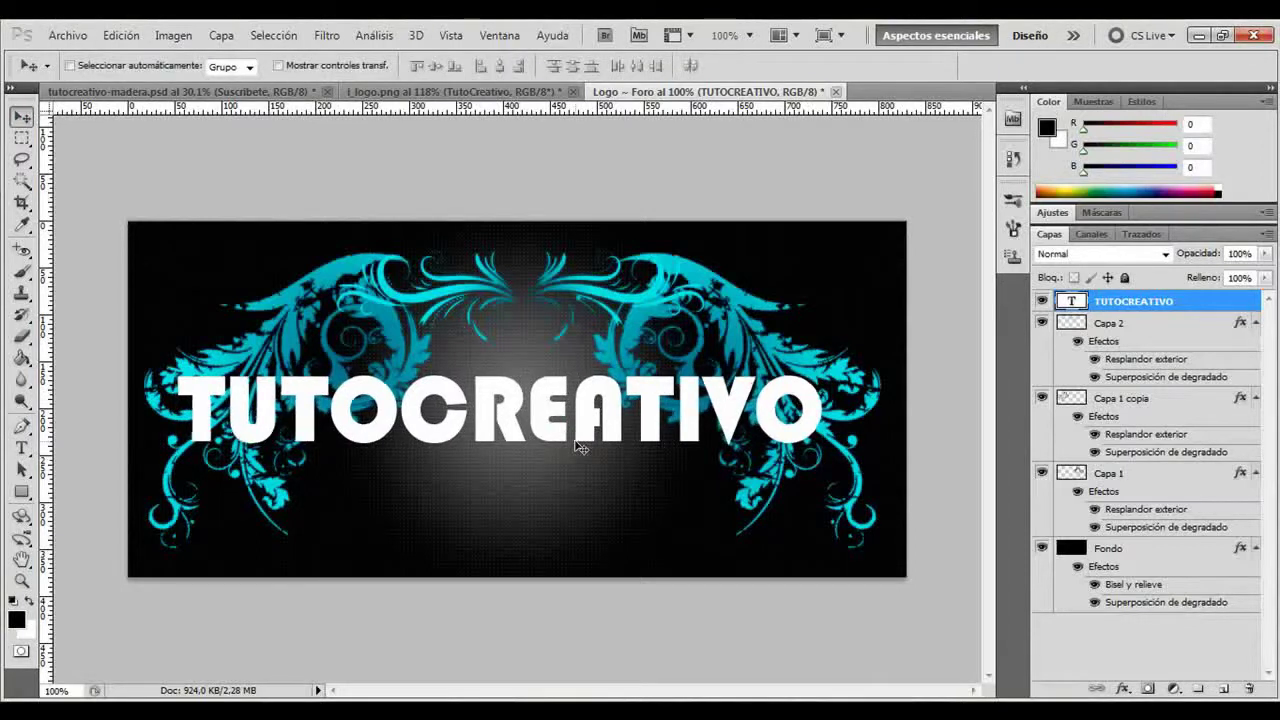
pyautogui.doubleClick(1204, 302)
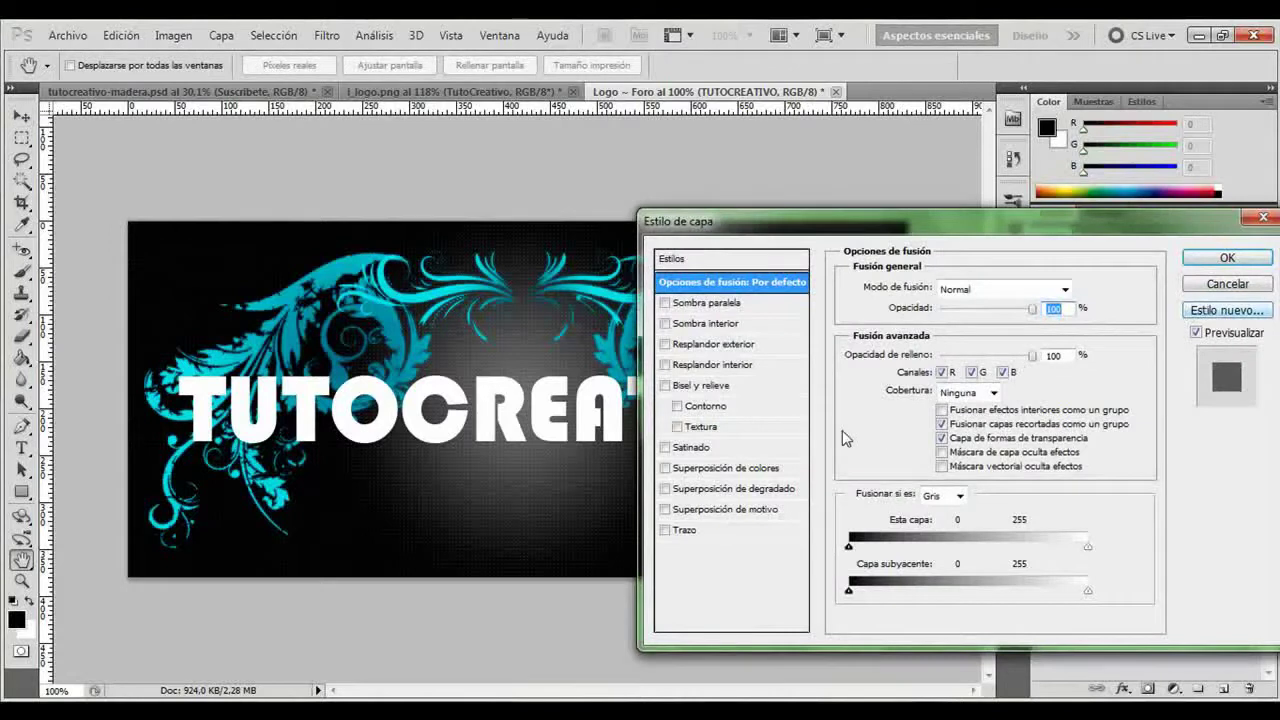
pyautogui.click(729, 489)
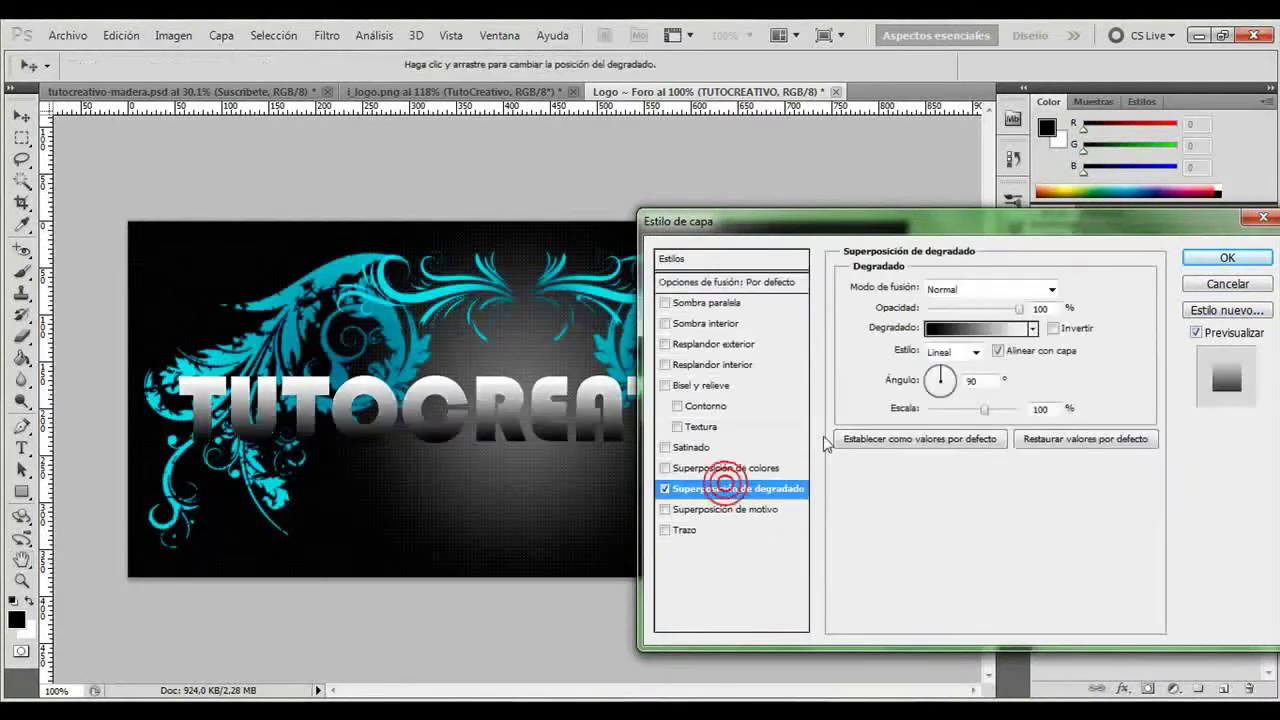
pyautogui.click(978, 331)
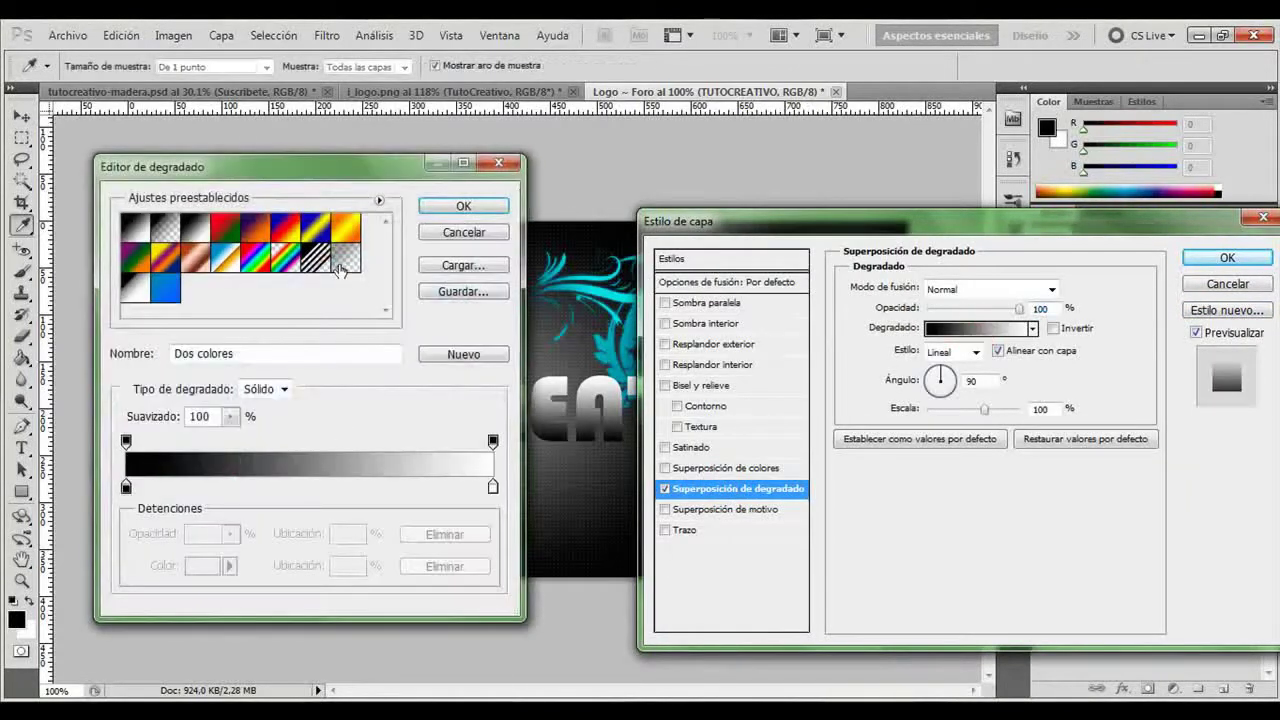
pyautogui.moveTo(294, 168); pyautogui.dragTo(866, 186)
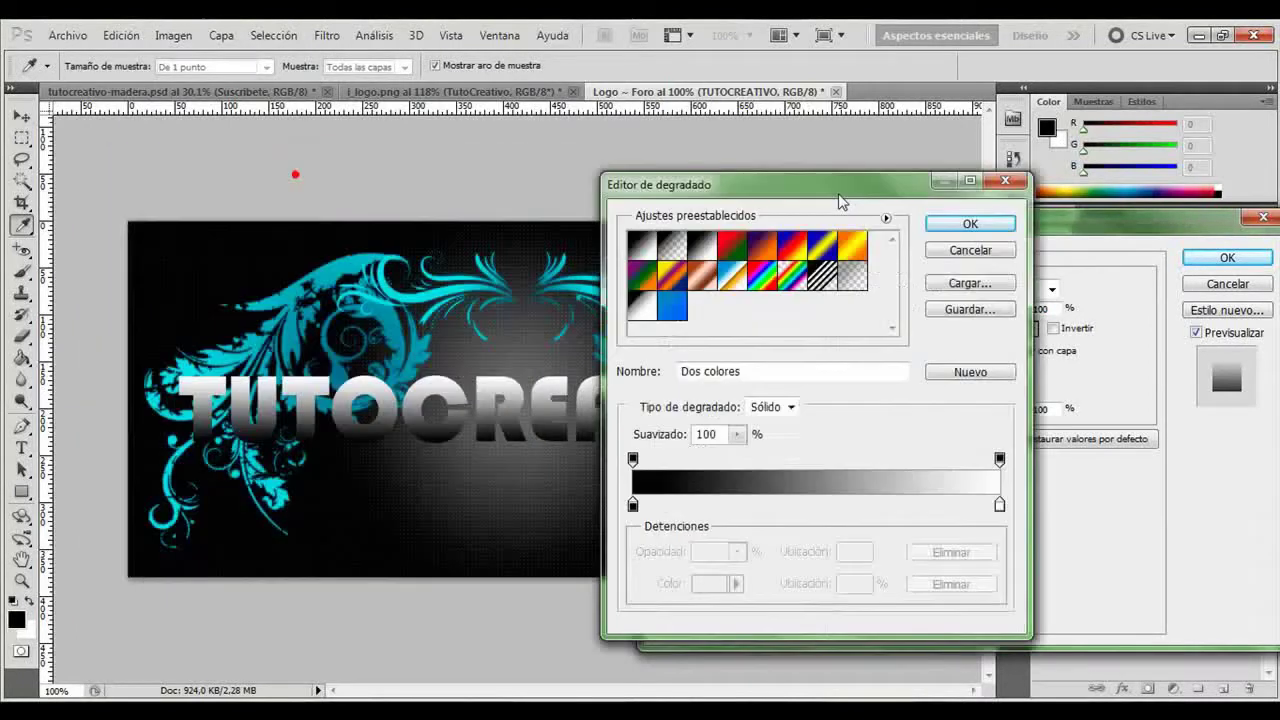
# Step: Set the title gradient's left stop to a dark blue
pyautogui.click(700, 505)
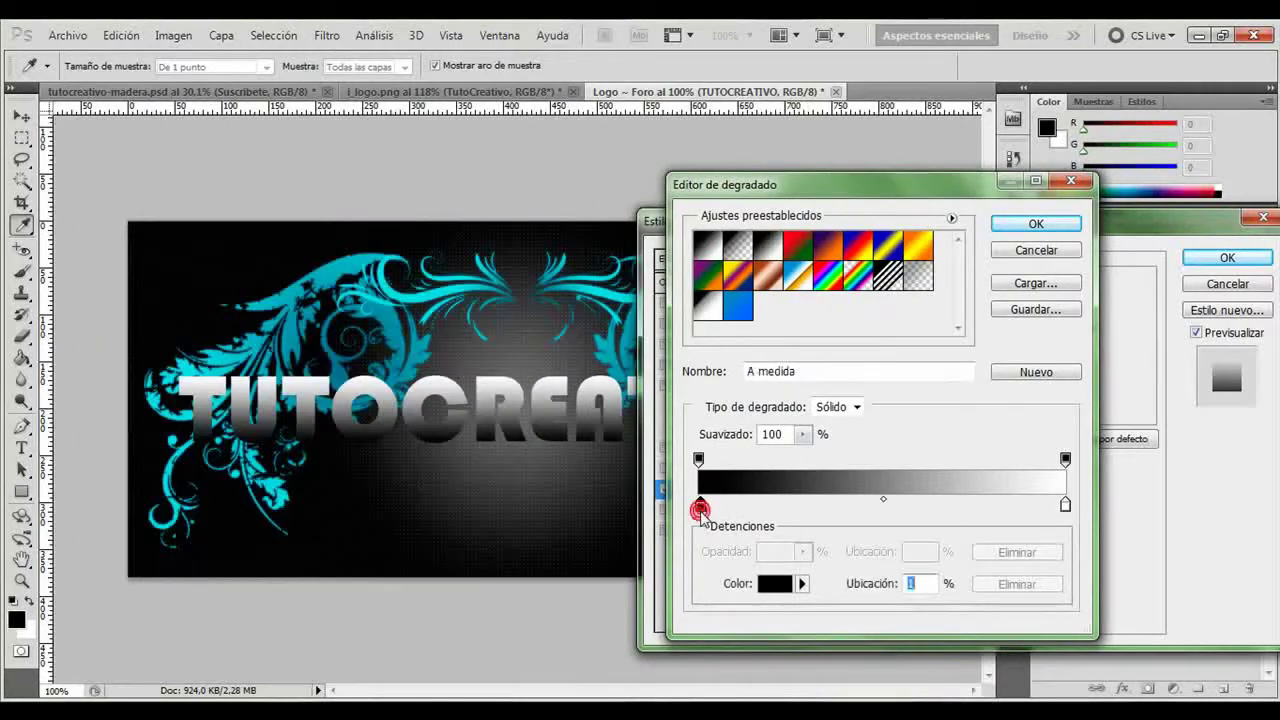
pyautogui.doubleClick(700, 508)
pyautogui.click(298, 390)
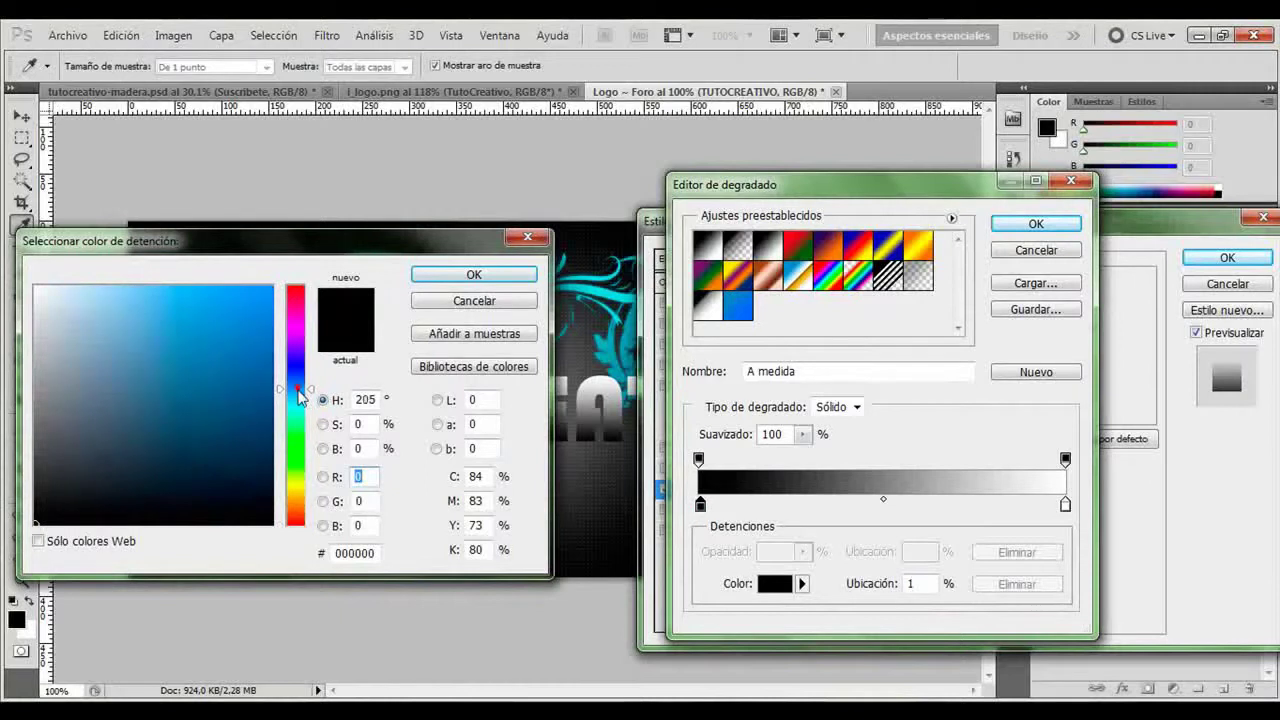
pyautogui.moveTo(254, 360); pyautogui.dragTo(291, 397)
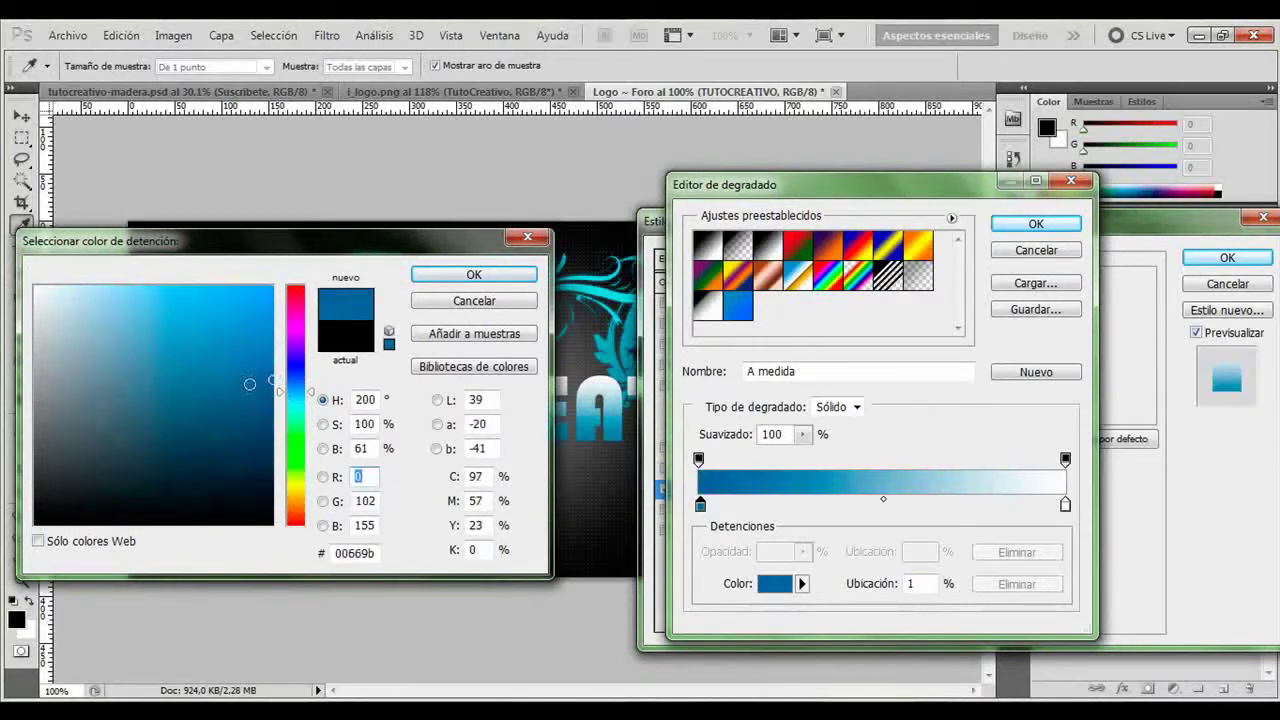
pyautogui.click(268, 422)
pyautogui.click(474, 274)
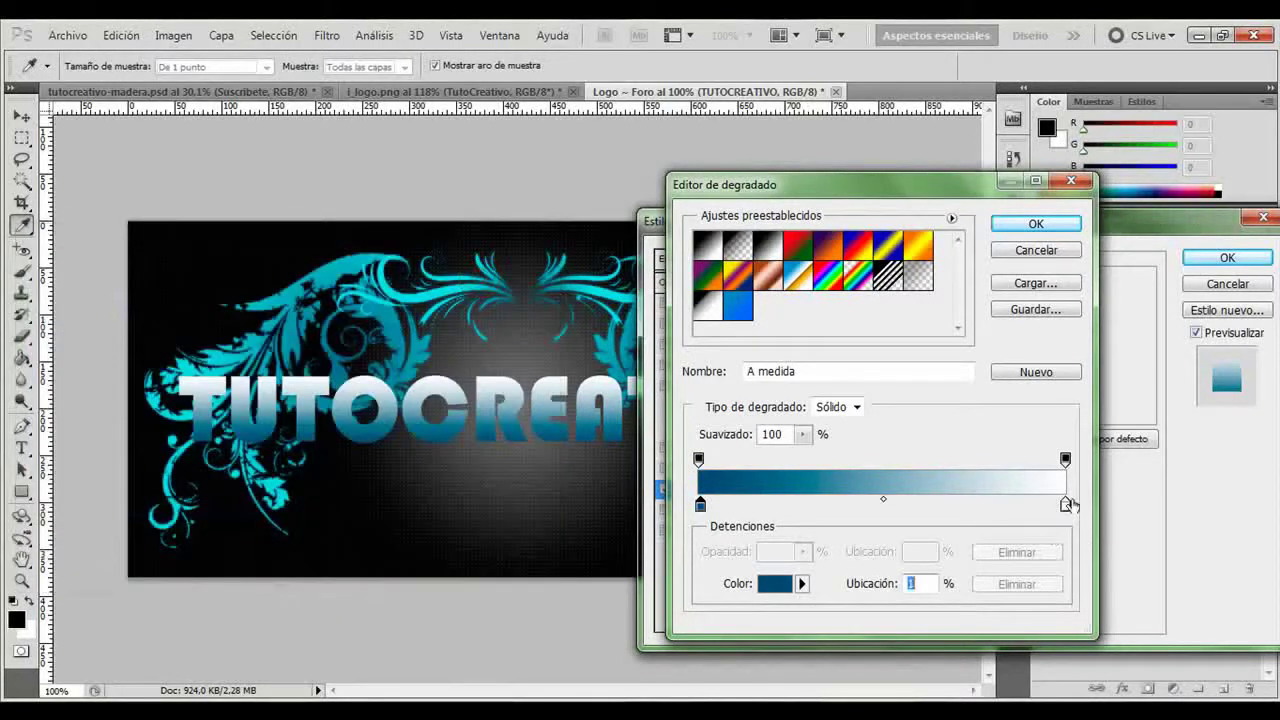
# Step: Make the right stop bright cyan, add a middle stop and remove the end stop
pyautogui.doubleClick(1065, 504)
pyautogui.moveTo(302, 422); pyautogui.dragTo(300, 402)
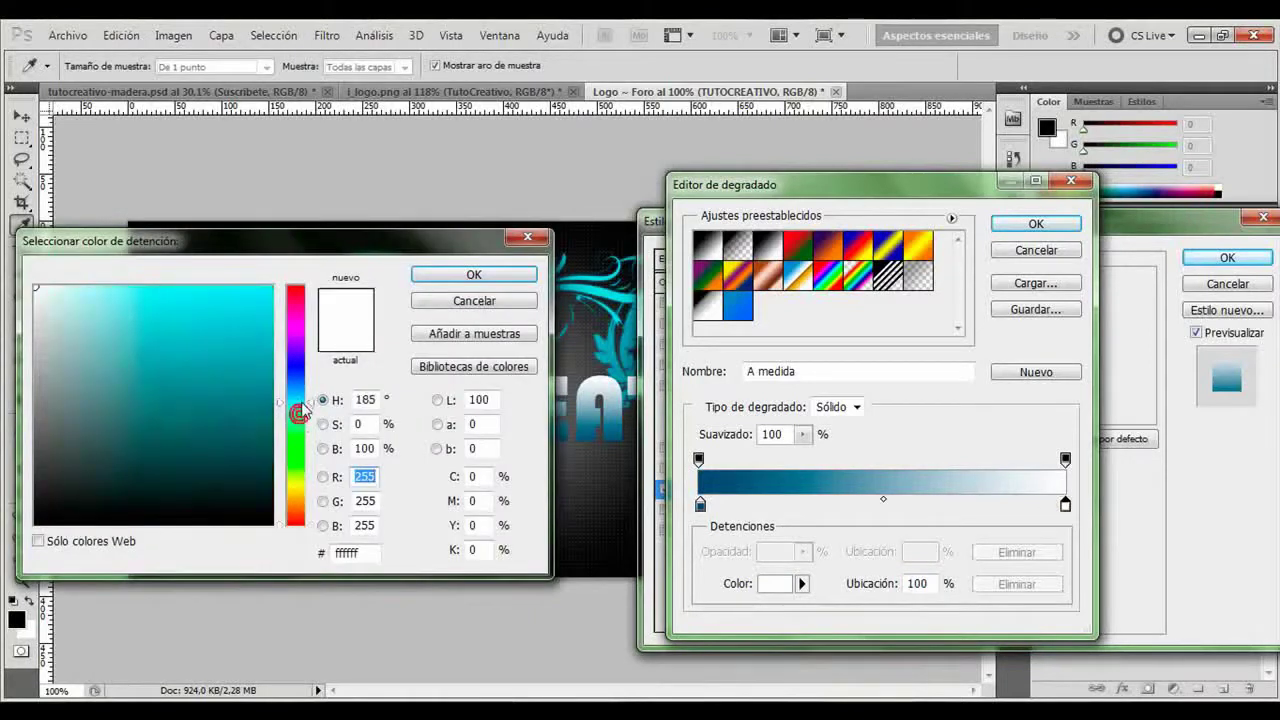
pyautogui.click(254, 322)
pyautogui.click(256, 320)
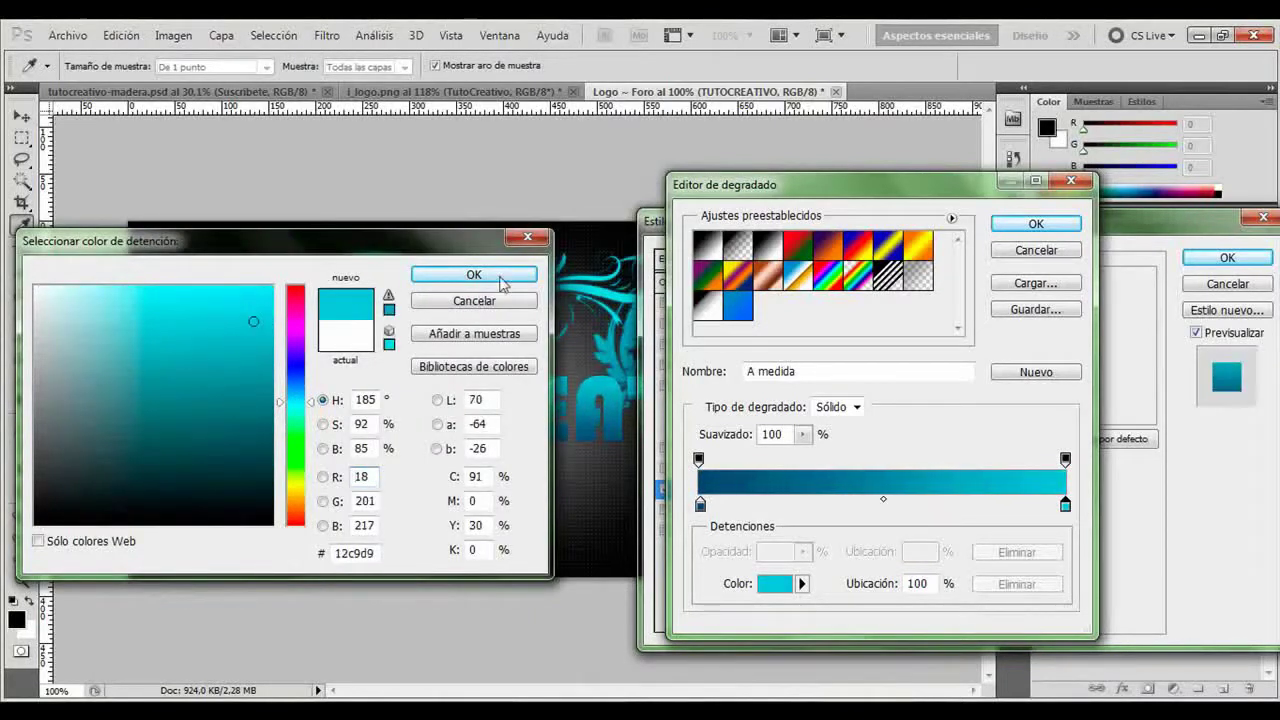
pyautogui.click(474, 274)
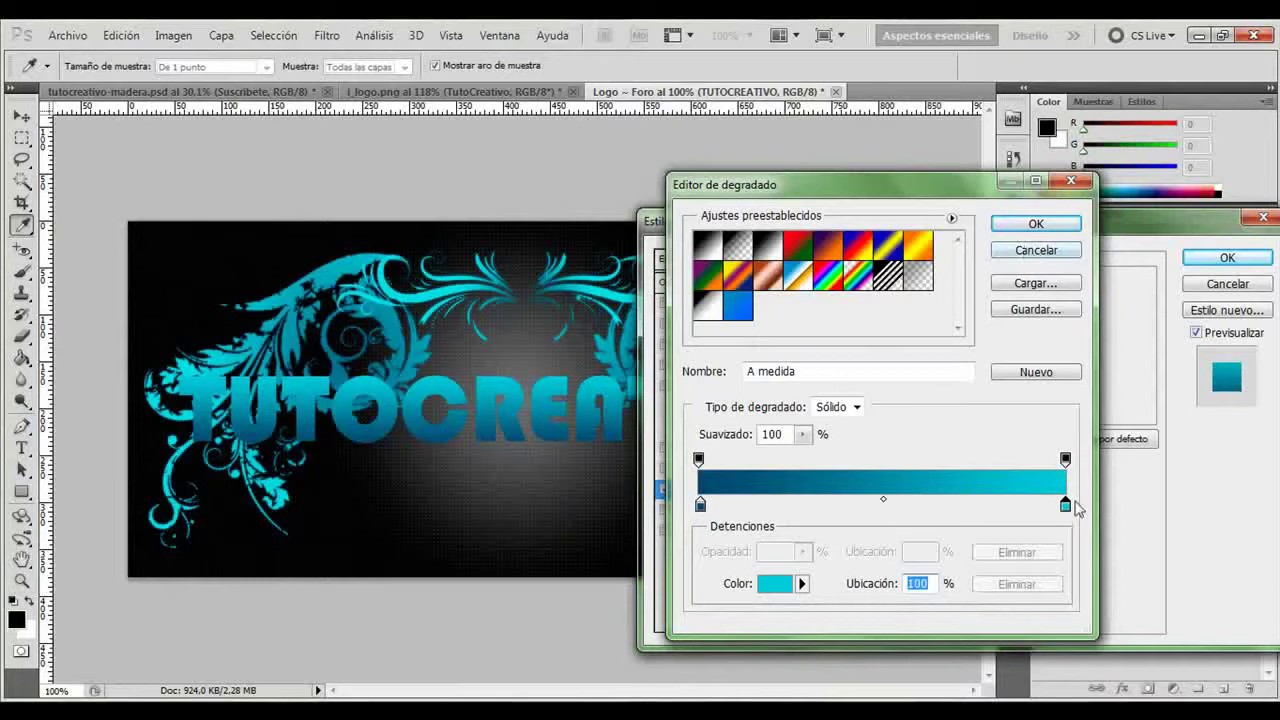
pyautogui.click(893, 504)
pyautogui.click(1065, 505)
pyautogui.click(1040, 584)
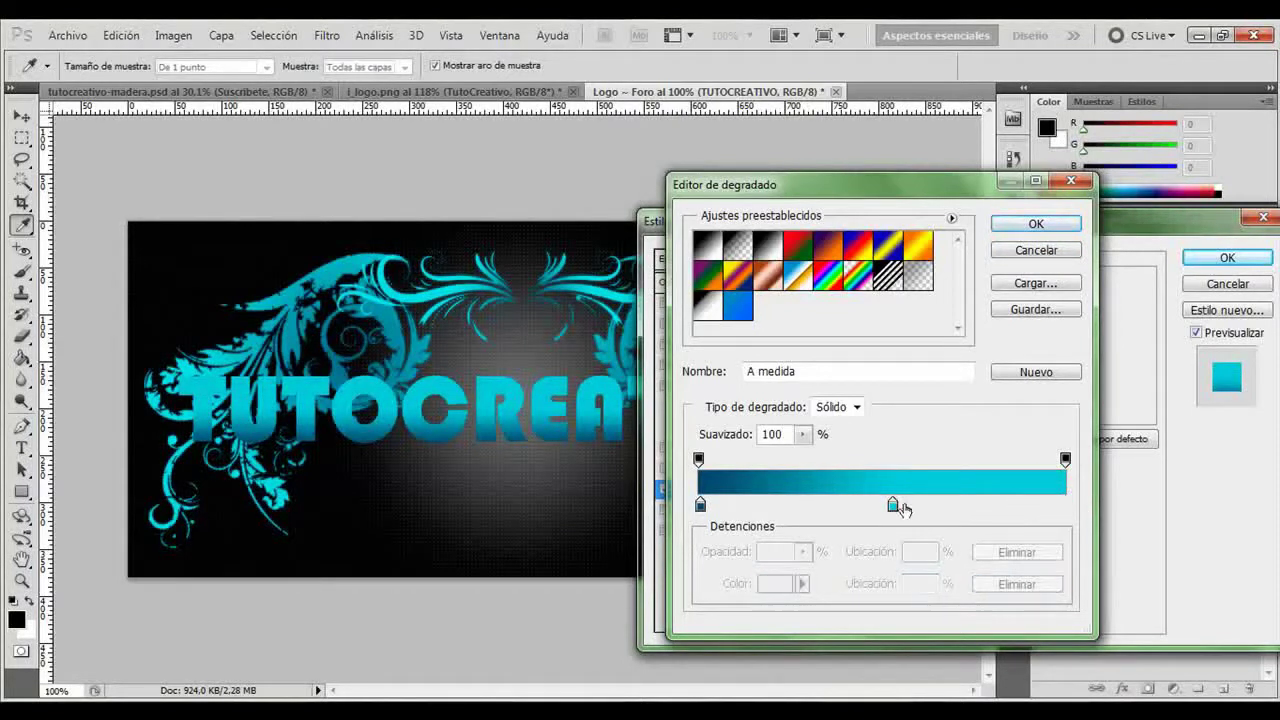
pyautogui.click(1017, 222)
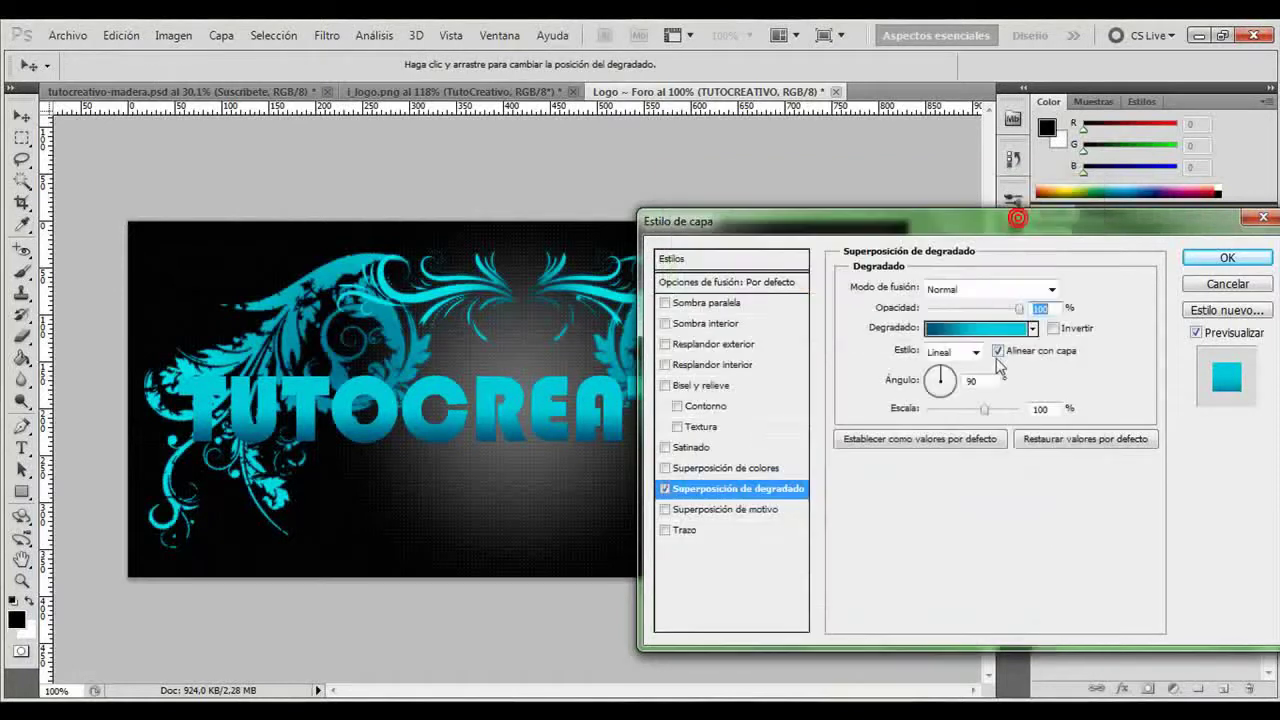
# Step: Switch the title gradient to Angle style and centre it within the word
pyautogui.click(975, 352)
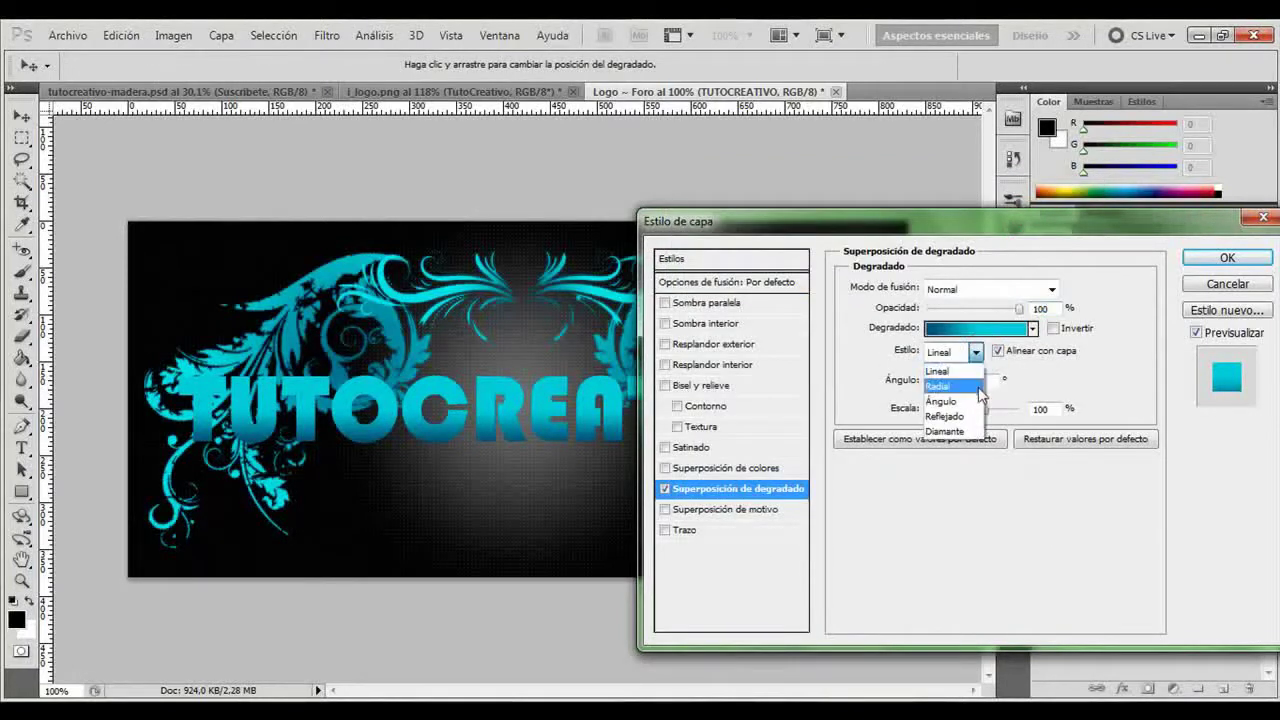
pyautogui.click(977, 400)
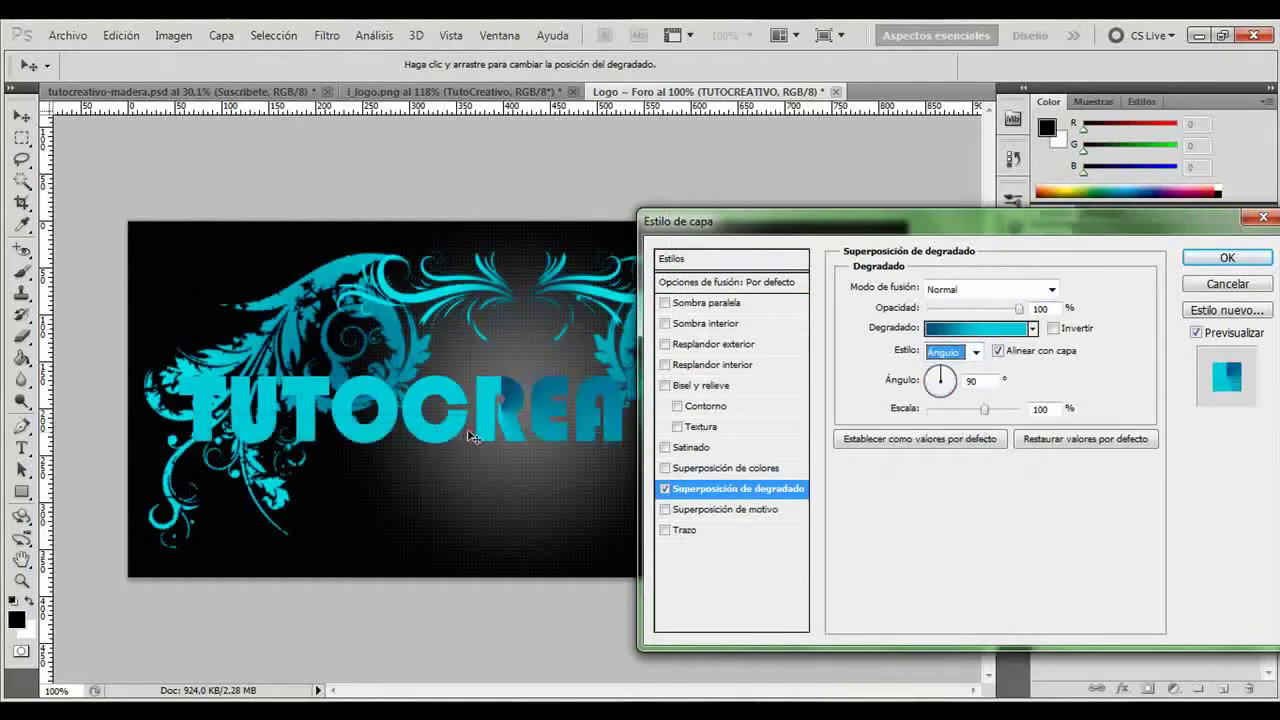
pyautogui.moveTo(474, 437); pyautogui.dragTo(373, 456)
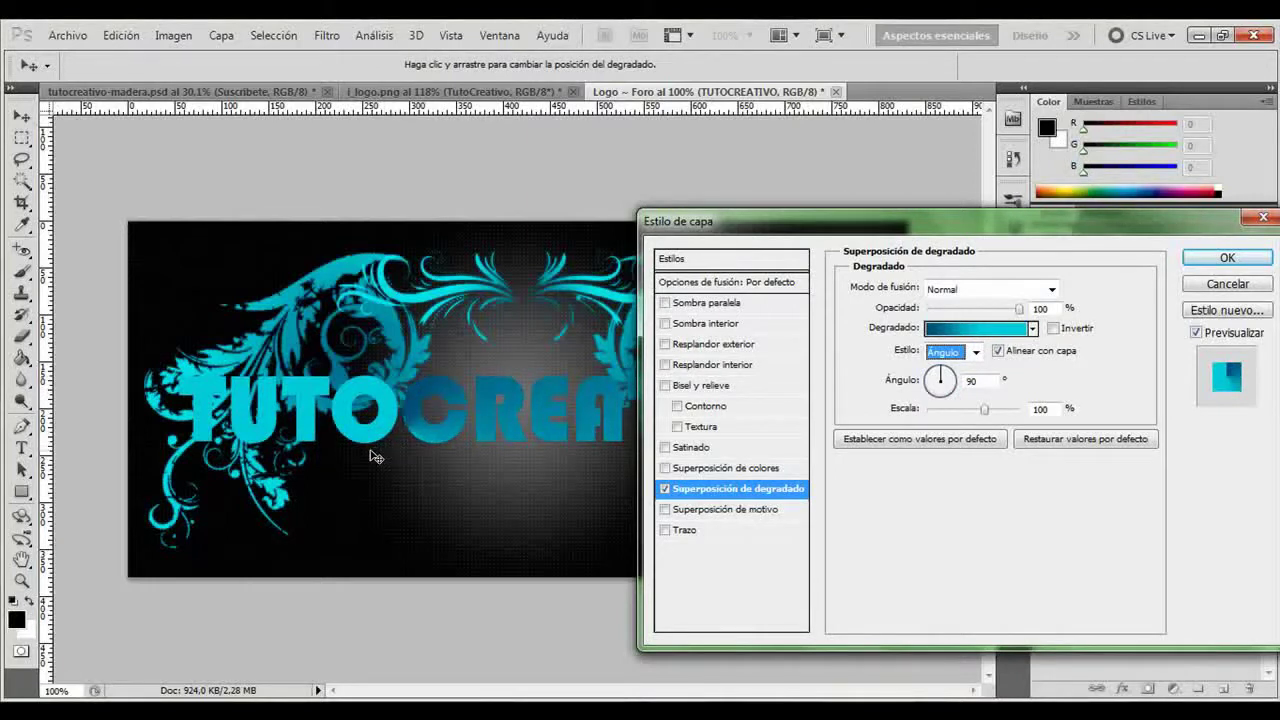
pyautogui.moveTo(782, 232); pyautogui.dragTo(973, 445)
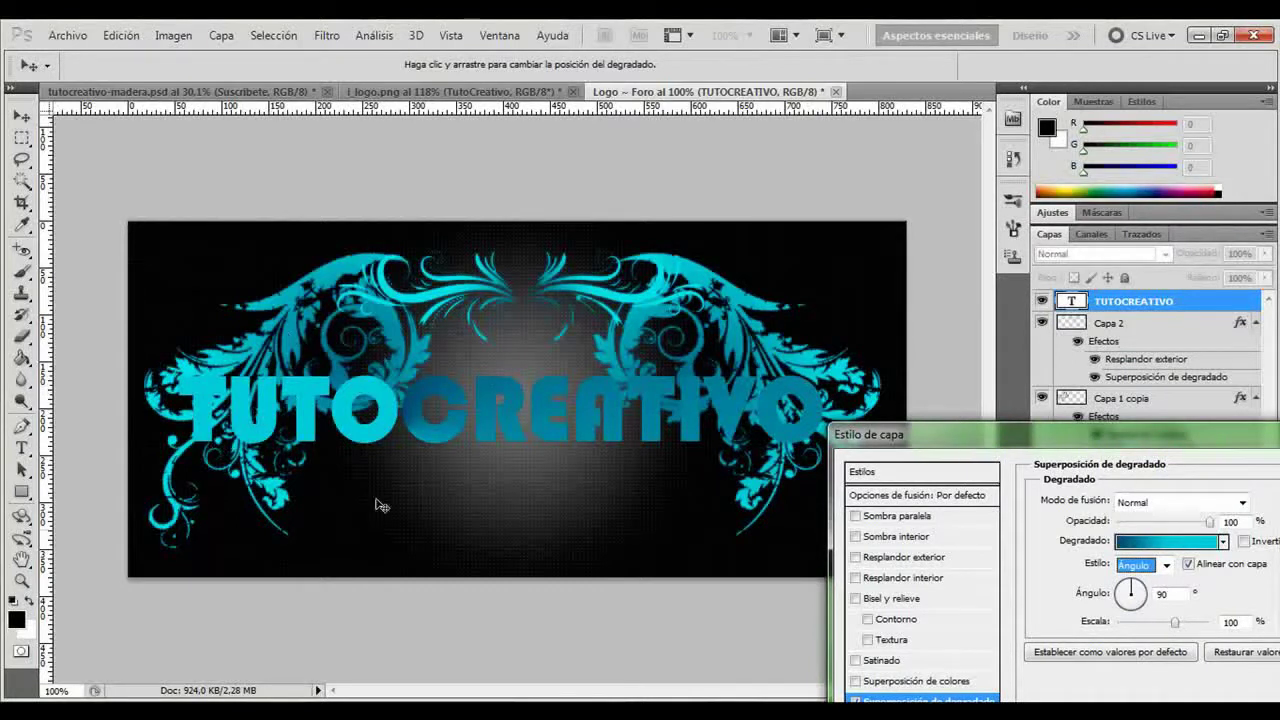
pyautogui.moveTo(451, 409); pyautogui.dragTo(546, 430)
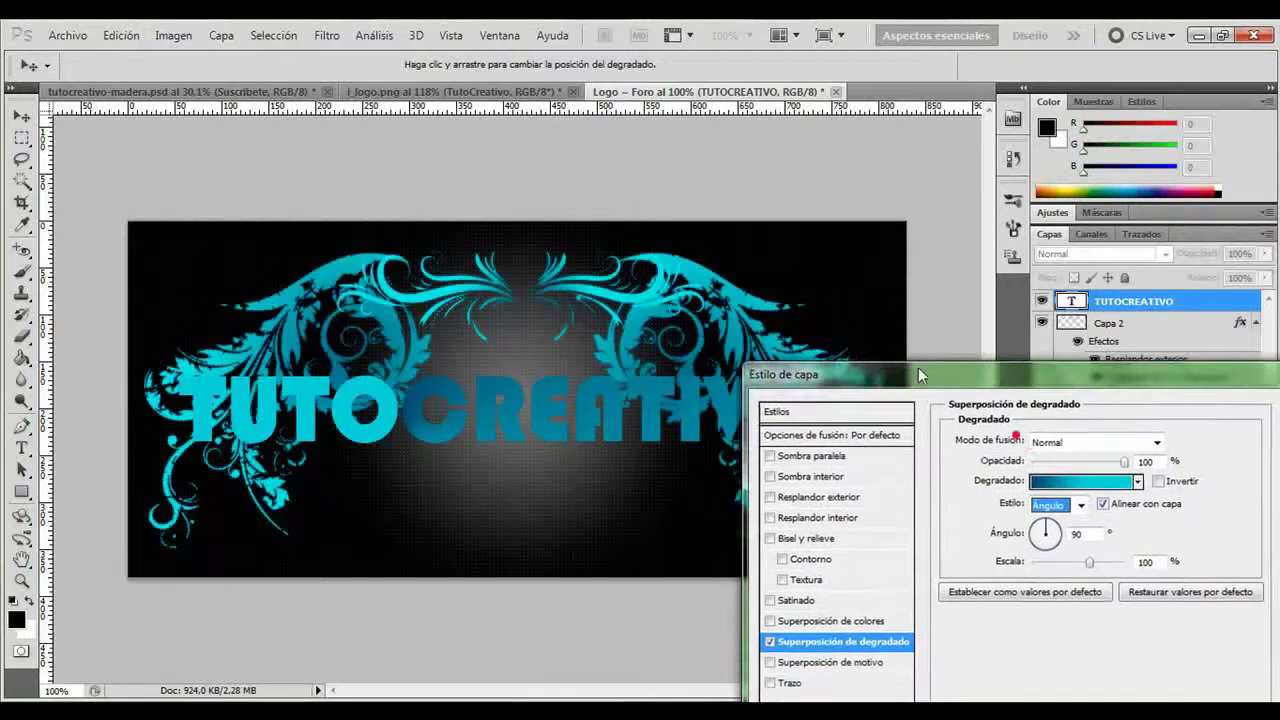
pyautogui.moveTo(1027, 458); pyautogui.dragTo(907, 389)
# Step: Recolour the title gradient: left stop toward teal 056f79, 53% stop a lighter cyan
pyautogui.click(1031, 475)
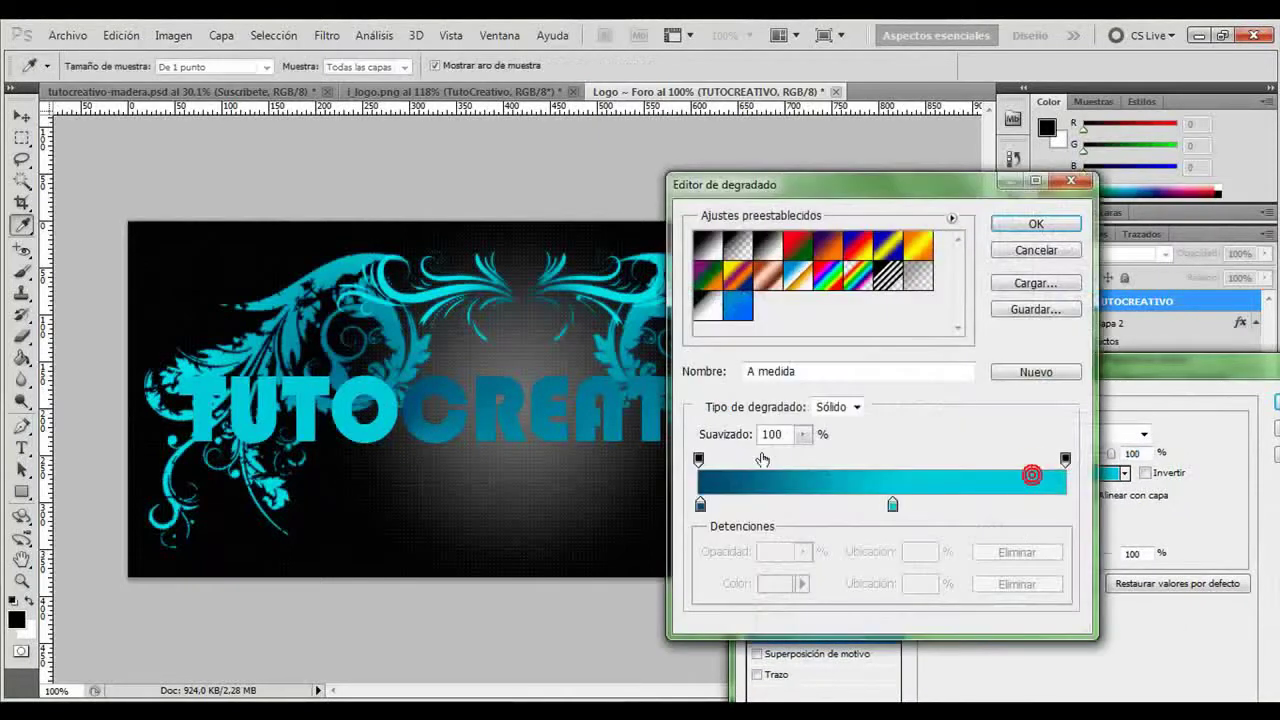
pyautogui.click(700, 506)
pyautogui.doubleClick(700, 506)
pyautogui.moveTo(295, 395)
pyautogui.mouseDown()
pyautogui.moveTo(277, 392)
pyautogui.moveTo(303, 398)
pyautogui.moveTo(264, 411)
pyautogui.moveTo(295, 404)
pyautogui.mouseUp()
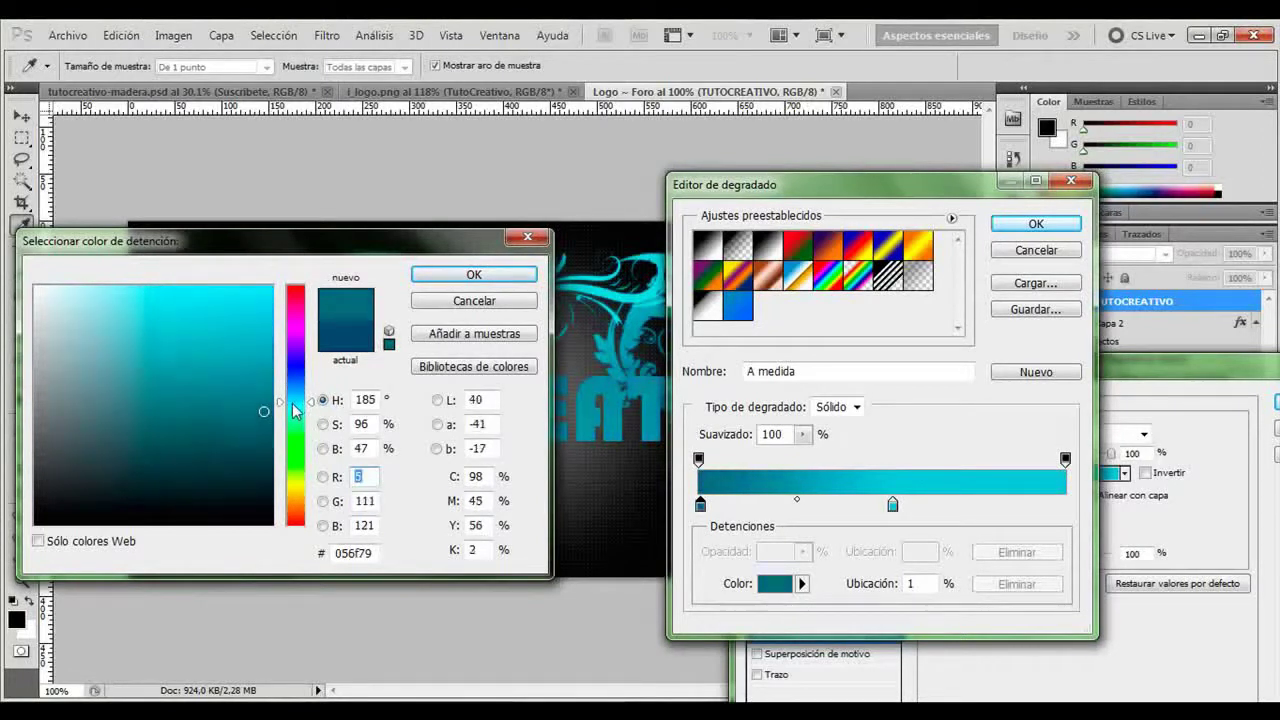
pyautogui.click(470, 276)
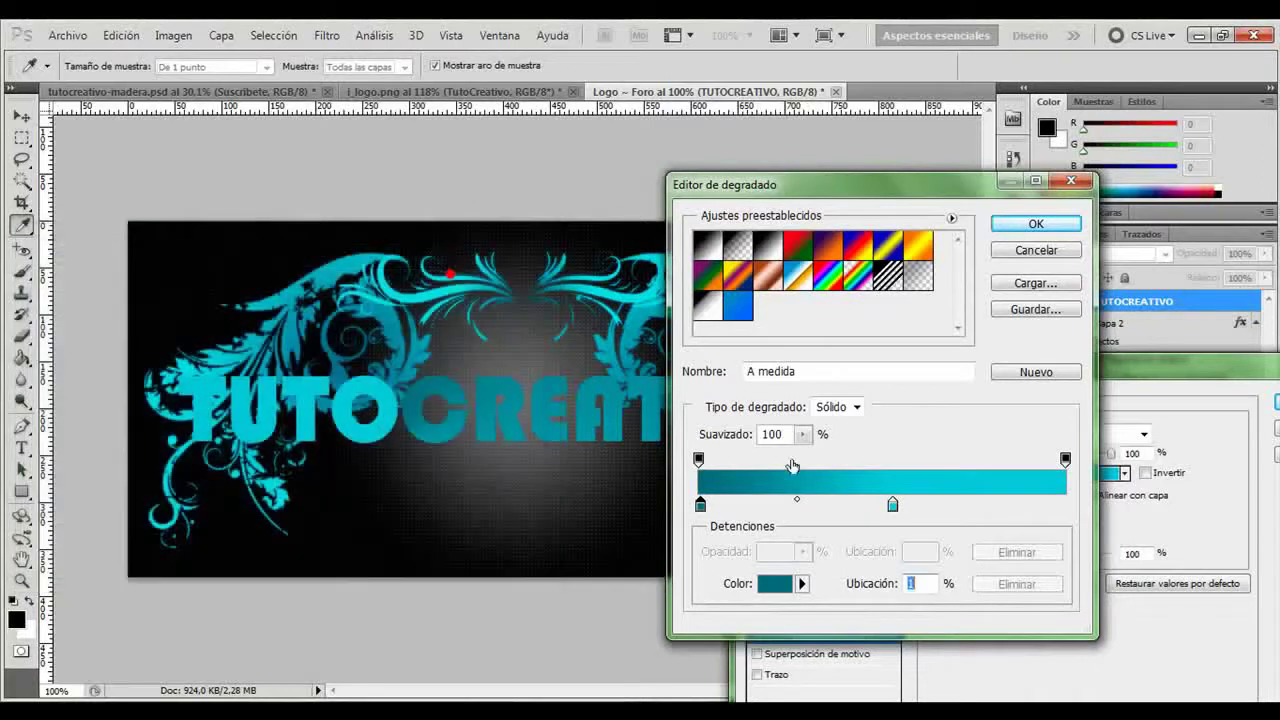
pyautogui.click(893, 505)
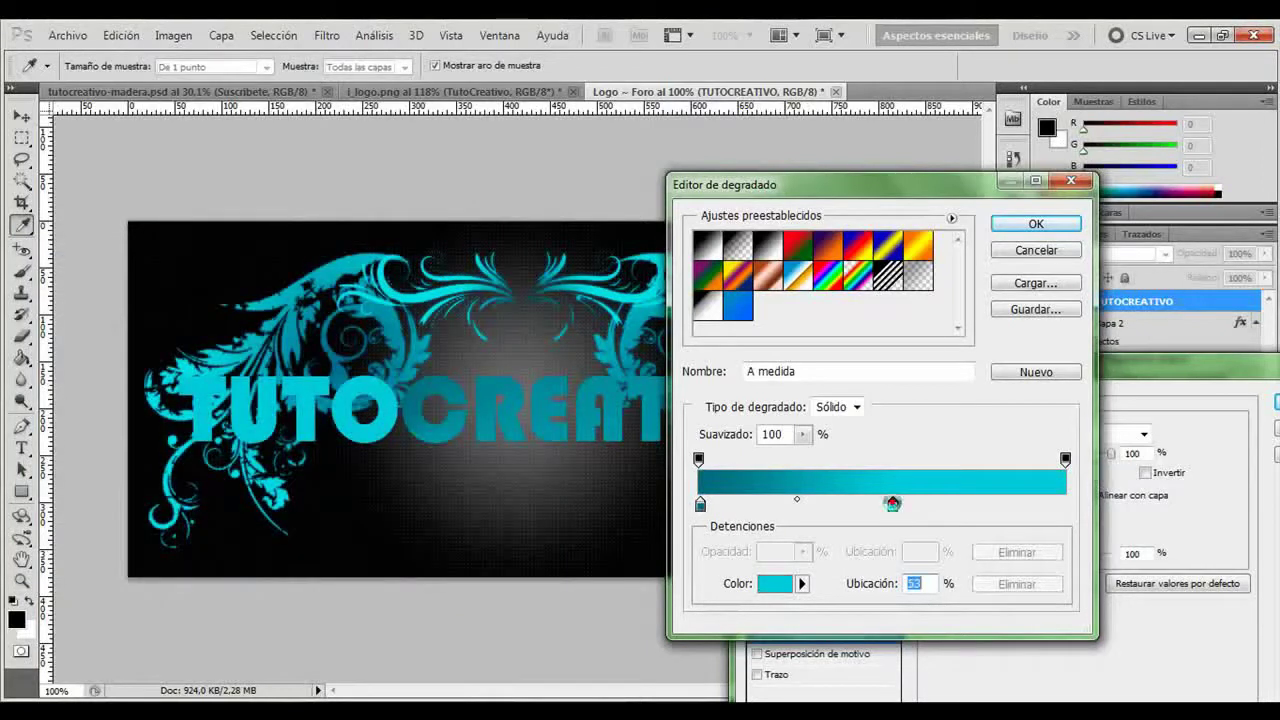
pyautogui.doubleClick(893, 505)
pyautogui.moveTo(250, 318); pyautogui.dragTo(222, 295)
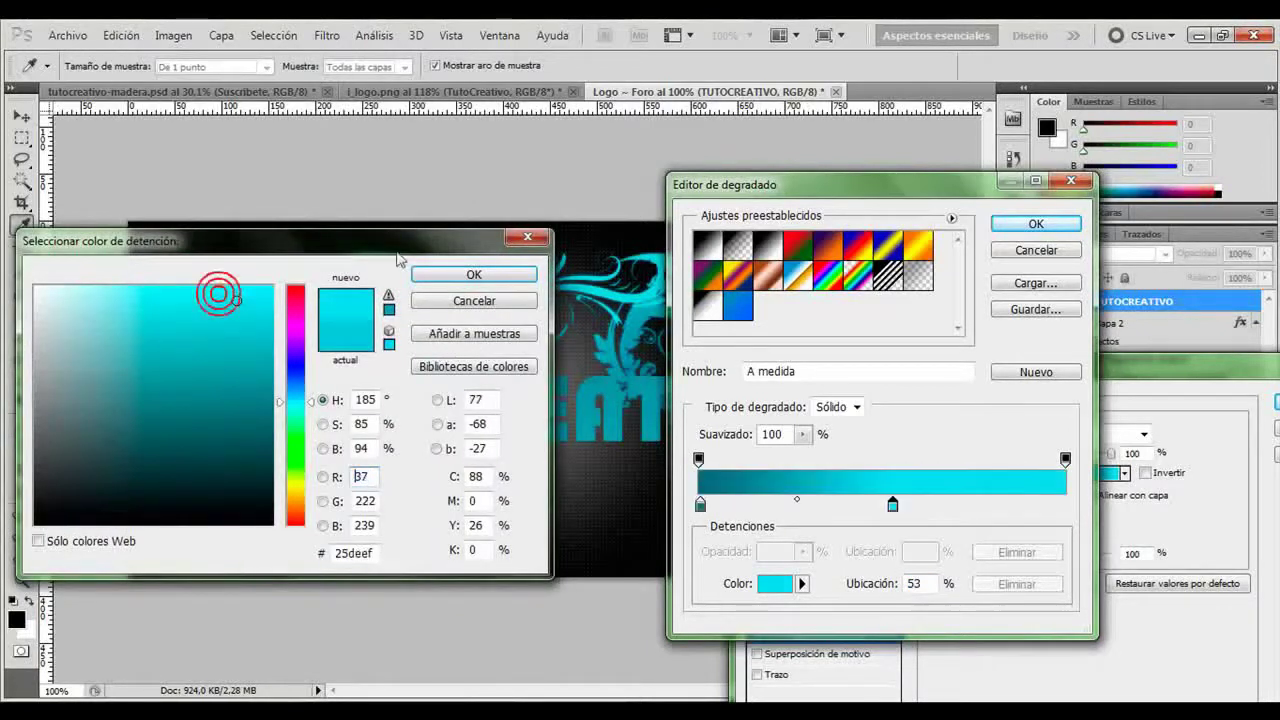
pyautogui.click(462, 272)
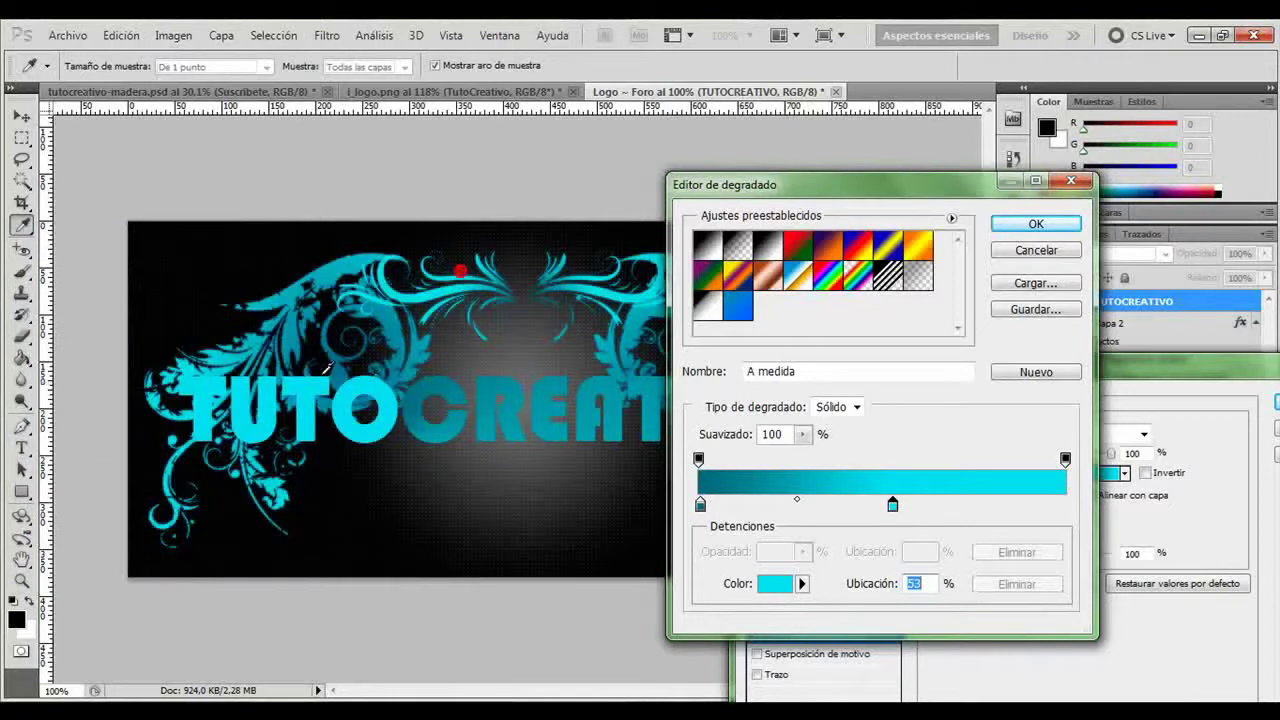
pyautogui.click(1068, 222)
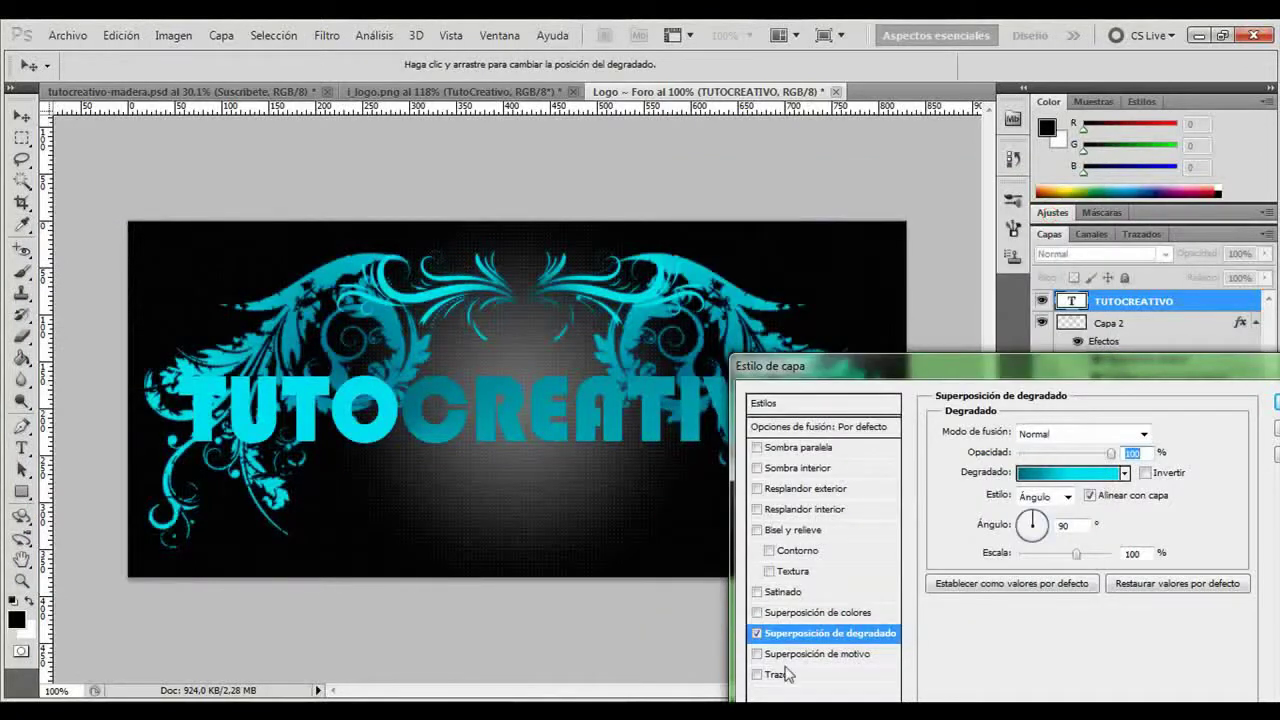
# Step: Add a 3 px white stroke around the title and enable an outer glow
pyautogui.click(785, 675)
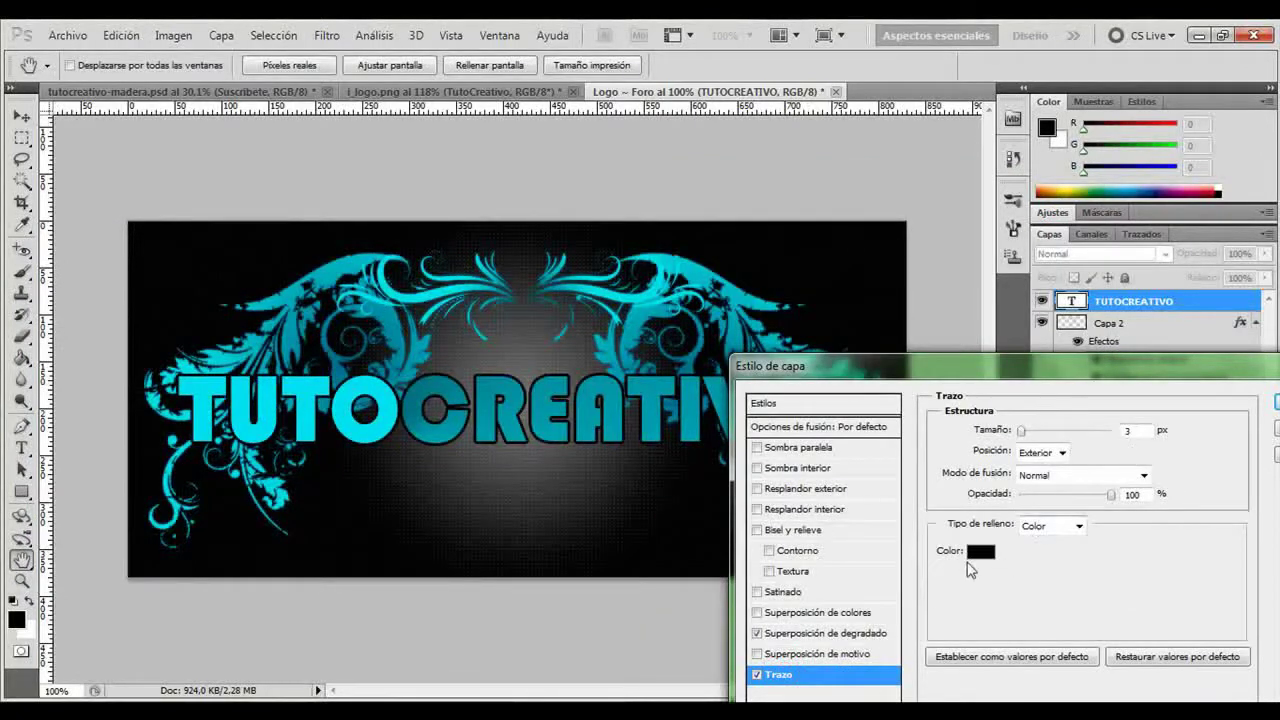
pyautogui.click(979, 551)
pyautogui.click(36, 289)
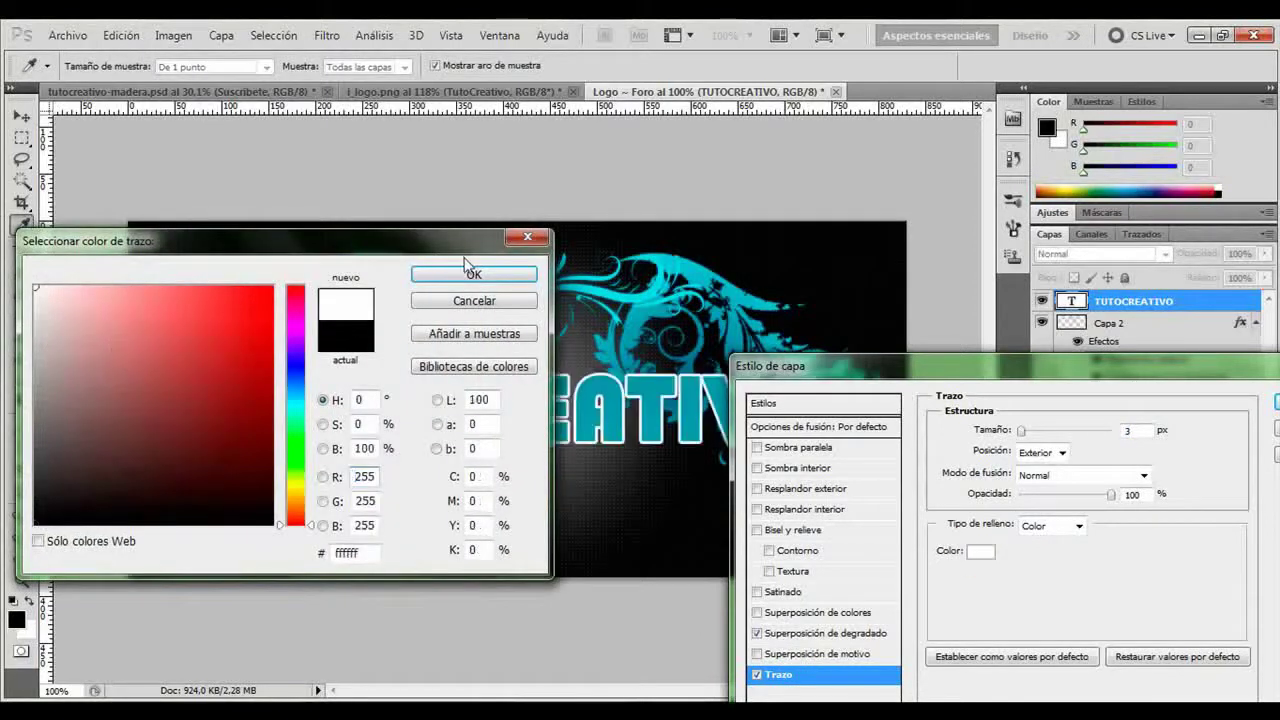
pyautogui.click(468, 273)
pyautogui.click(808, 489)
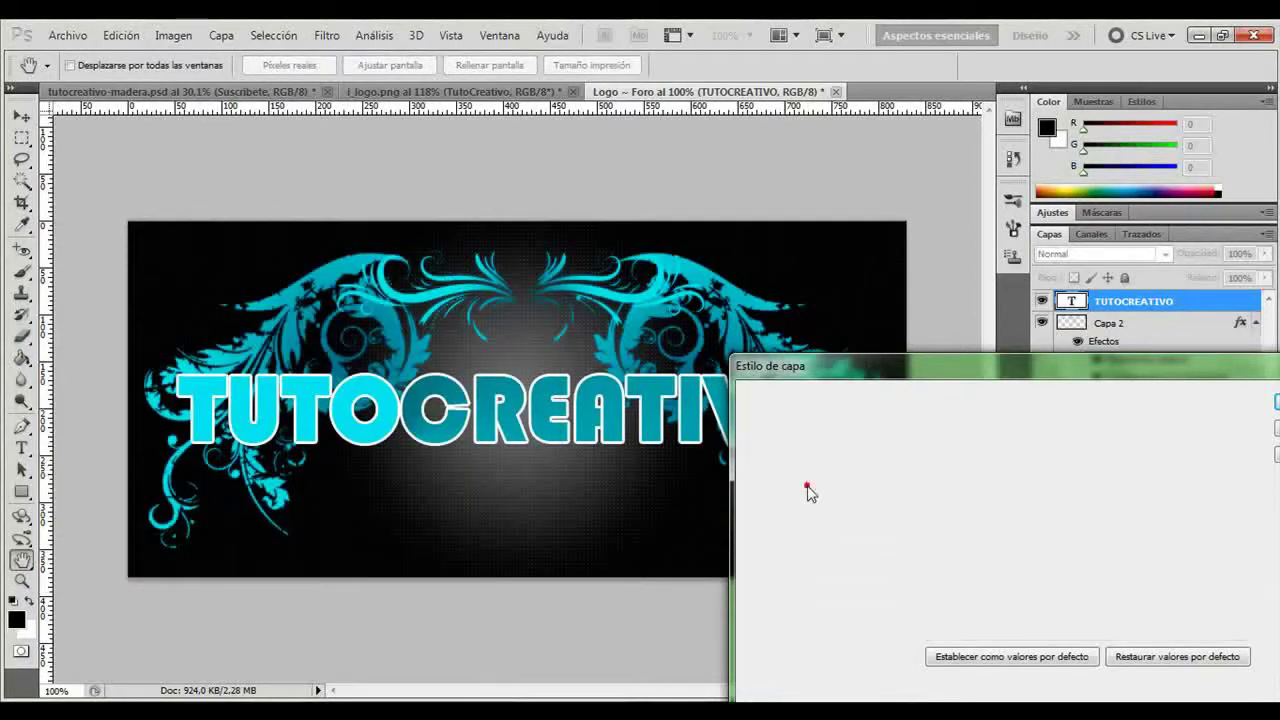
pyautogui.click(981, 497)
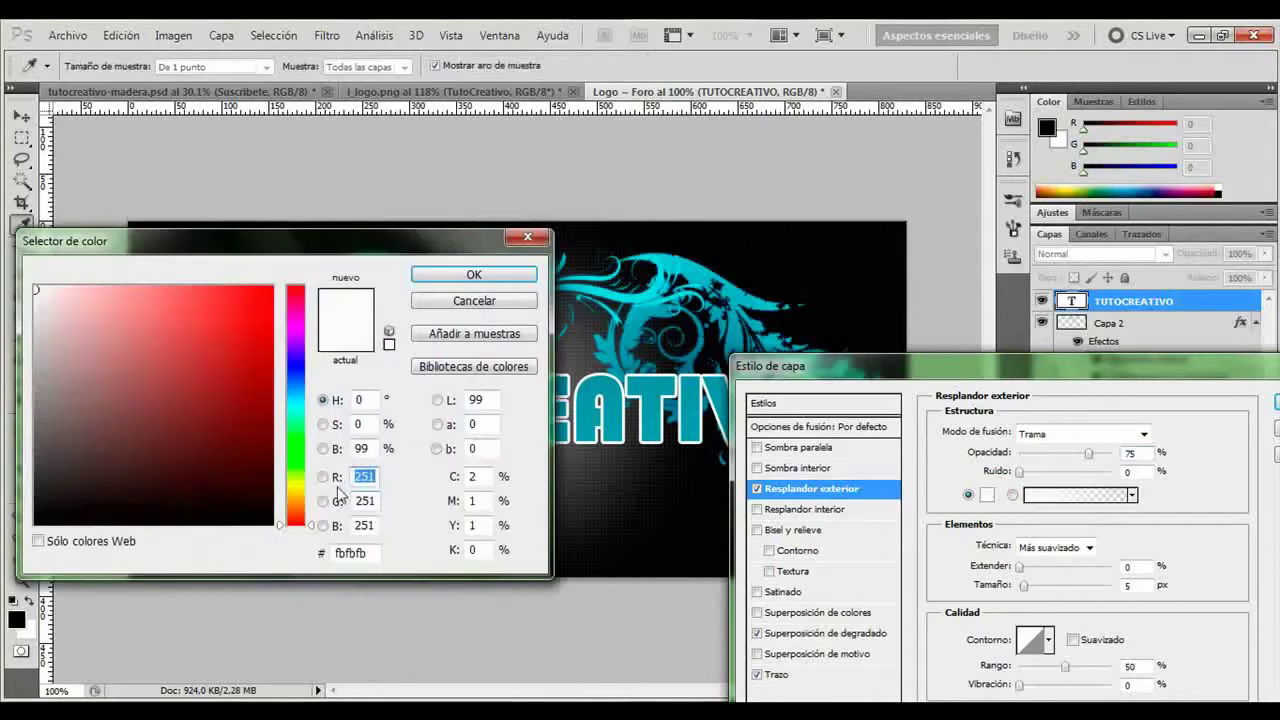
# Step: Give the title's outer glow a cyan colour, 50 px size and 10% spread, then apply the effects
pyautogui.moveTo(337, 238); pyautogui.dragTo(732, 206)
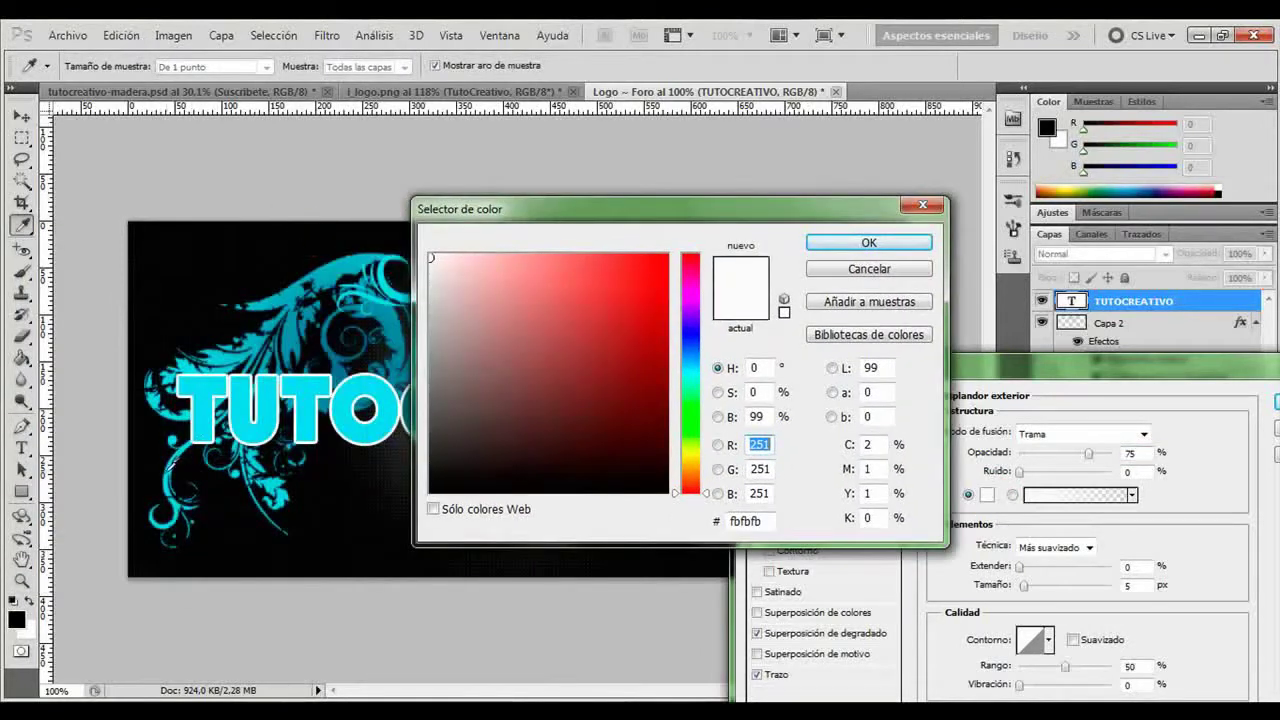
pyautogui.click(178, 444)
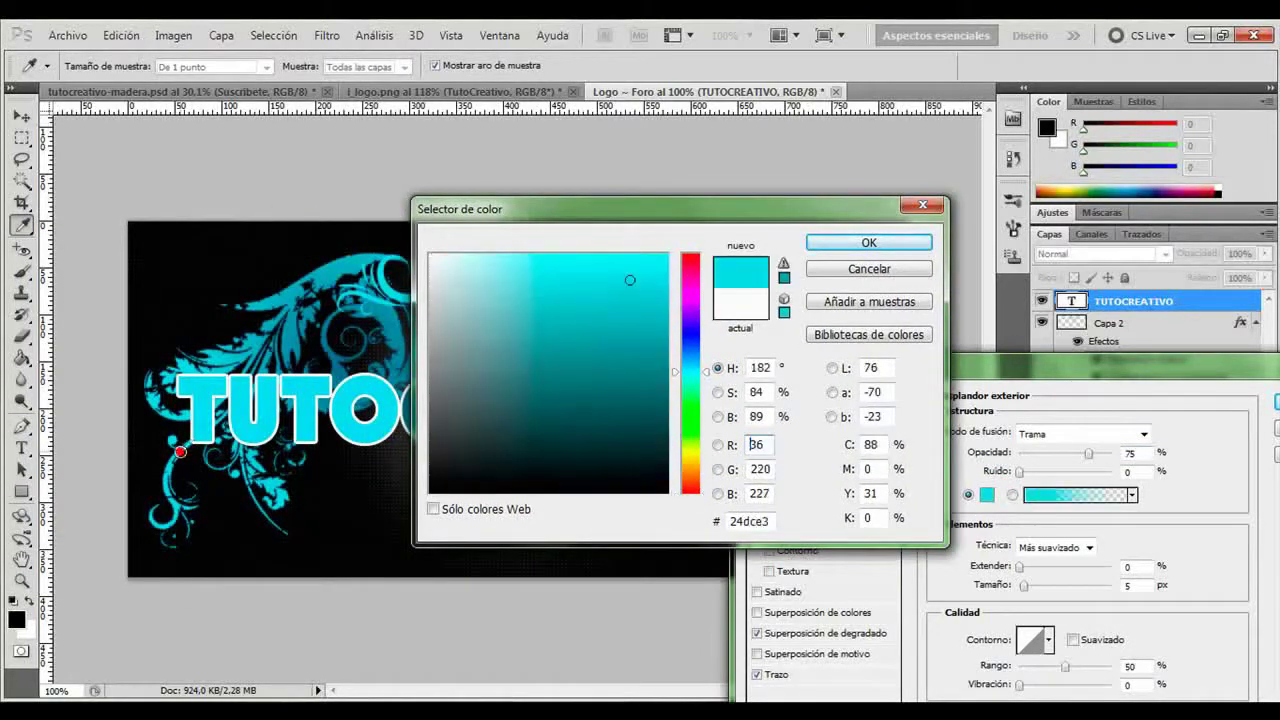
pyautogui.click(608, 268)
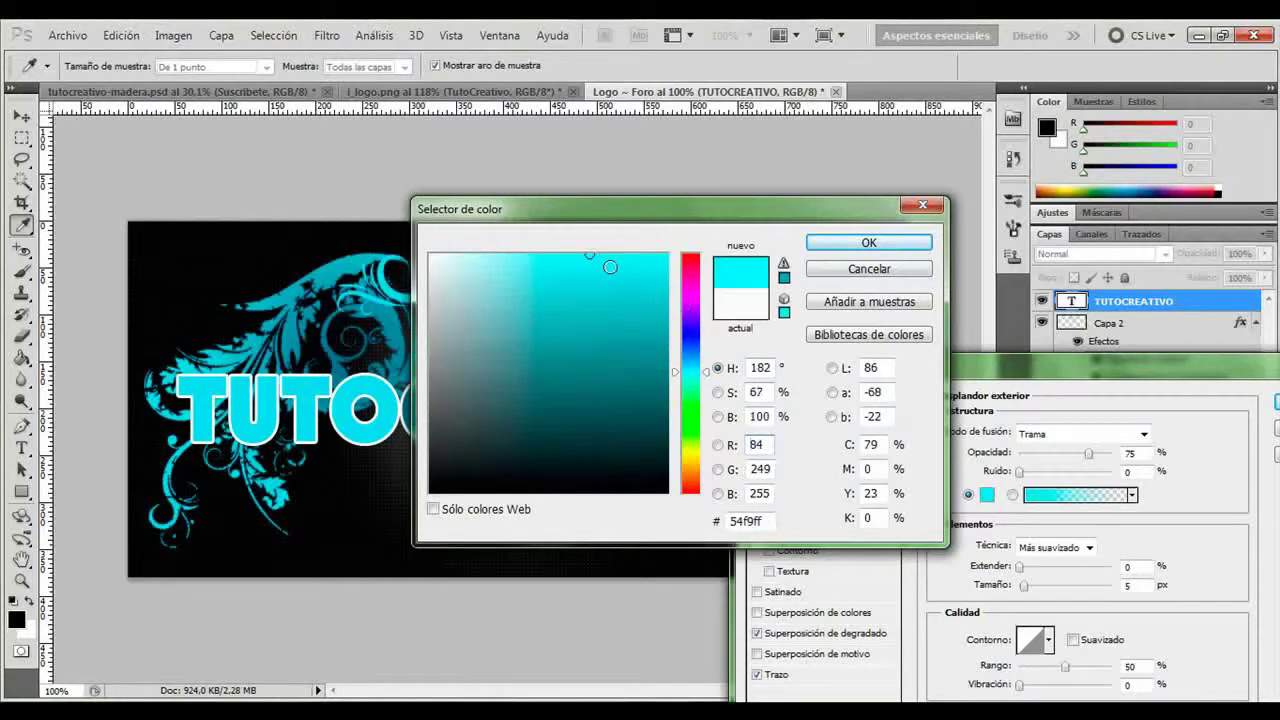
pyautogui.moveTo(608, 268); pyautogui.dragTo(595, 265)
pyautogui.click(855, 244)
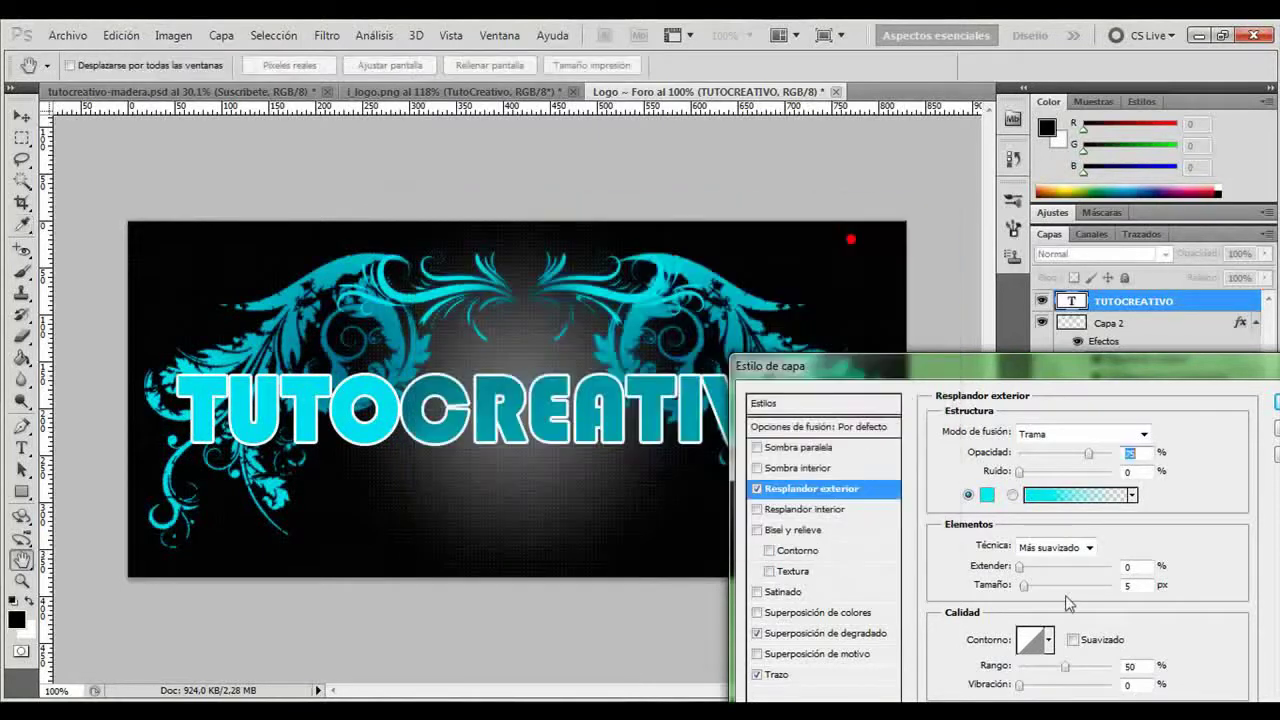
pyautogui.moveTo(1024, 585); pyautogui.dragTo(1045, 585)
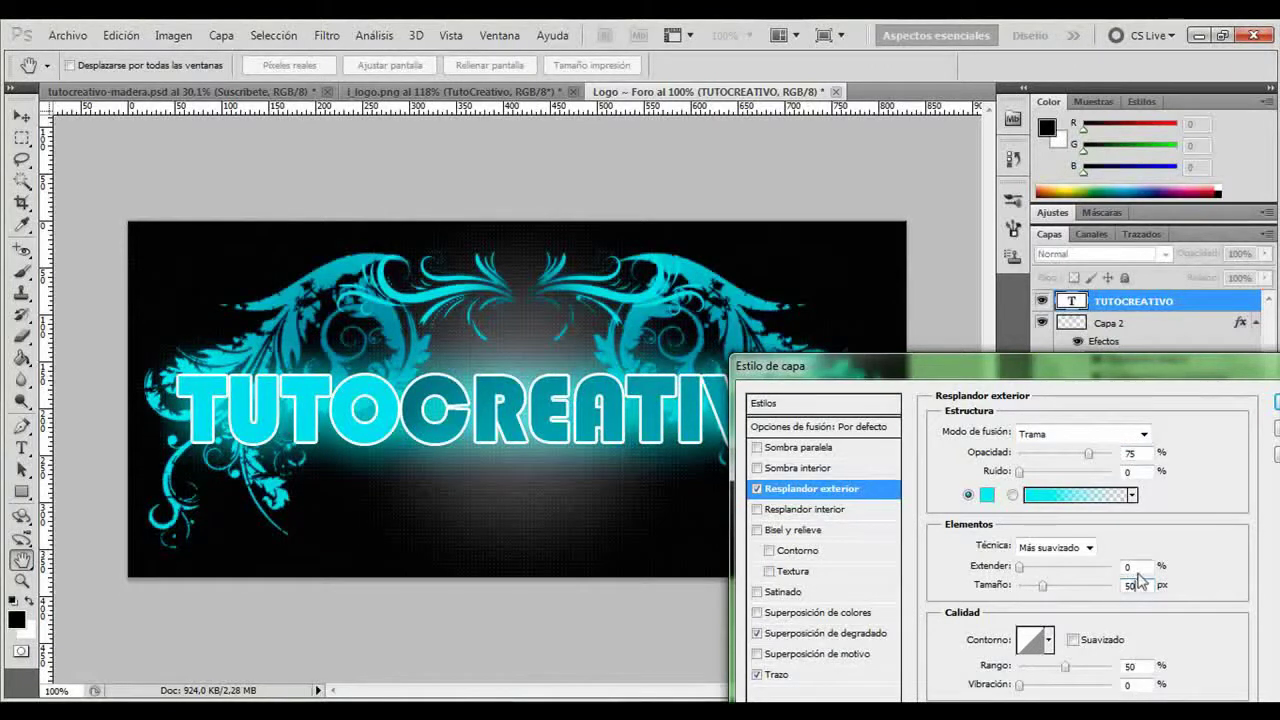
pyautogui.write('10')
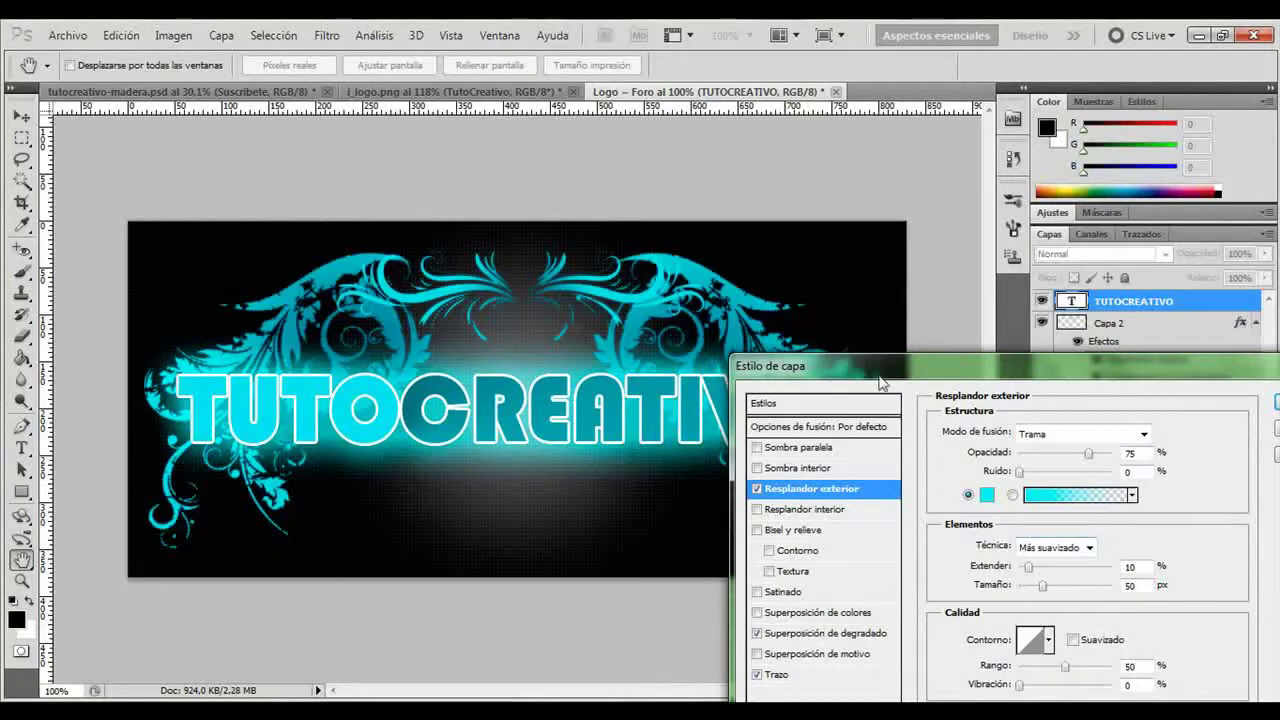
pyautogui.moveTo(880, 382); pyautogui.dragTo(696, 347)
pyautogui.click(1126, 390)
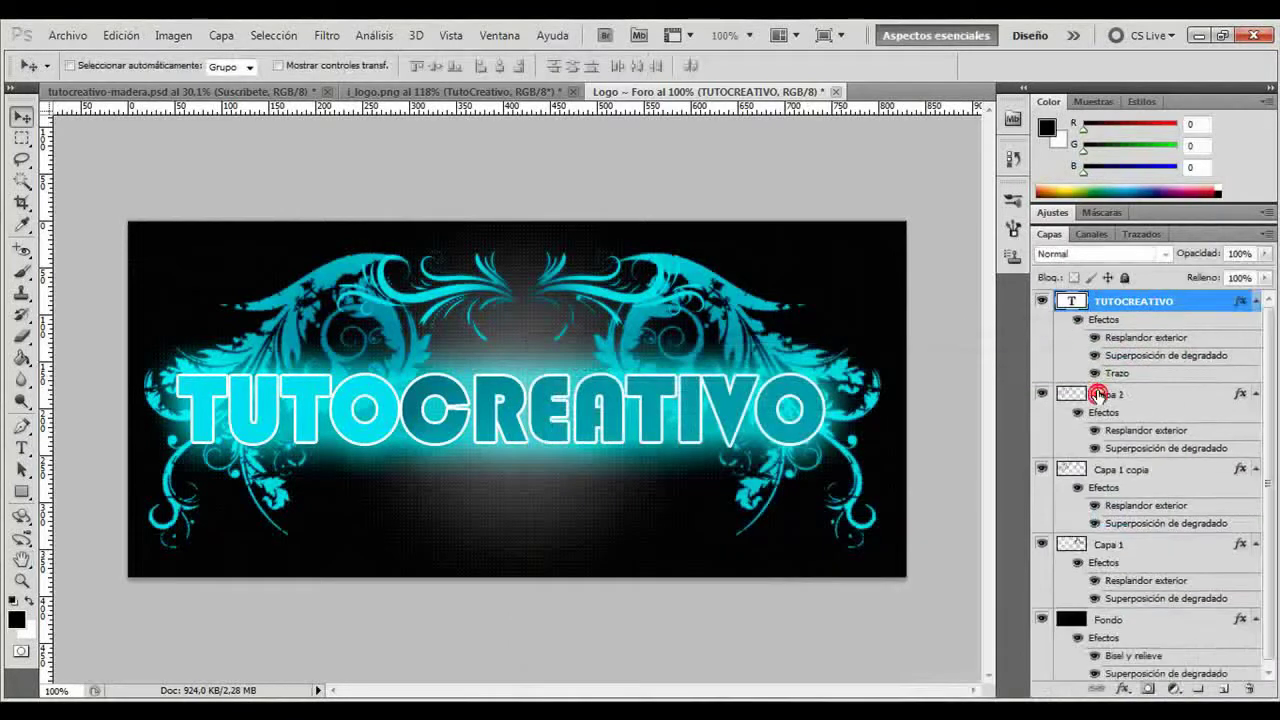
pyautogui.click(400, 91)
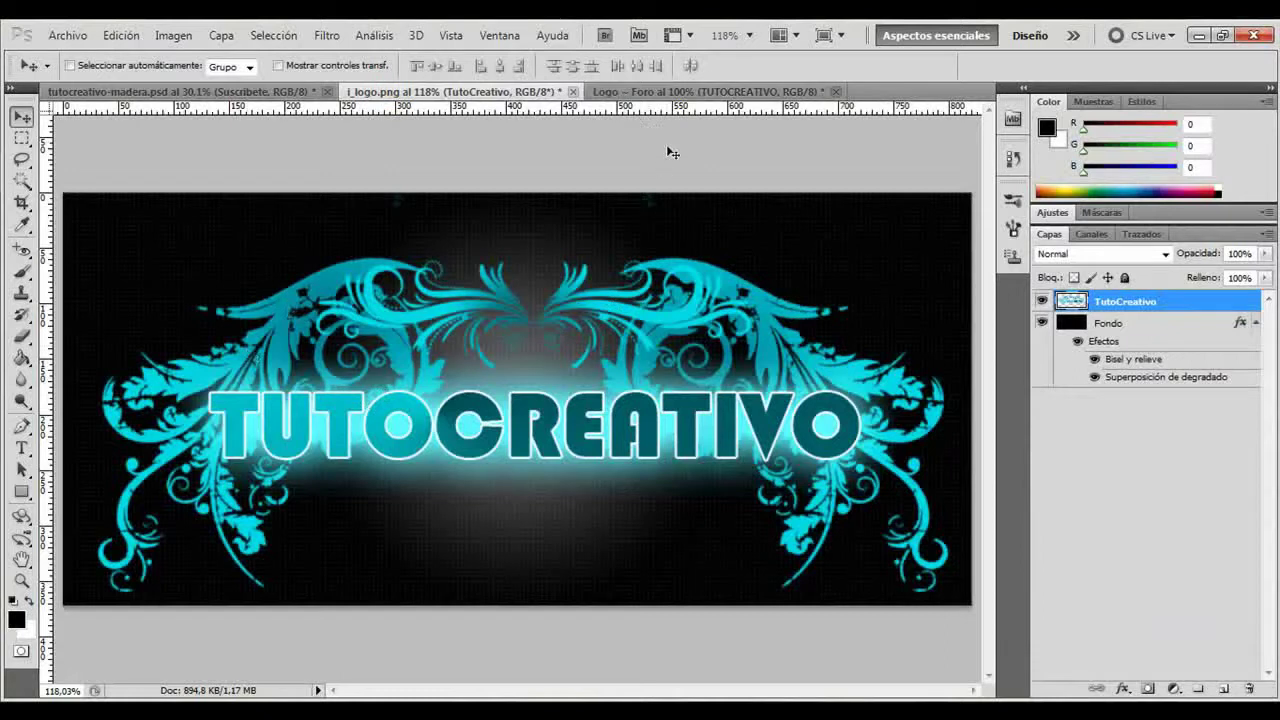
pyautogui.click(668, 91)
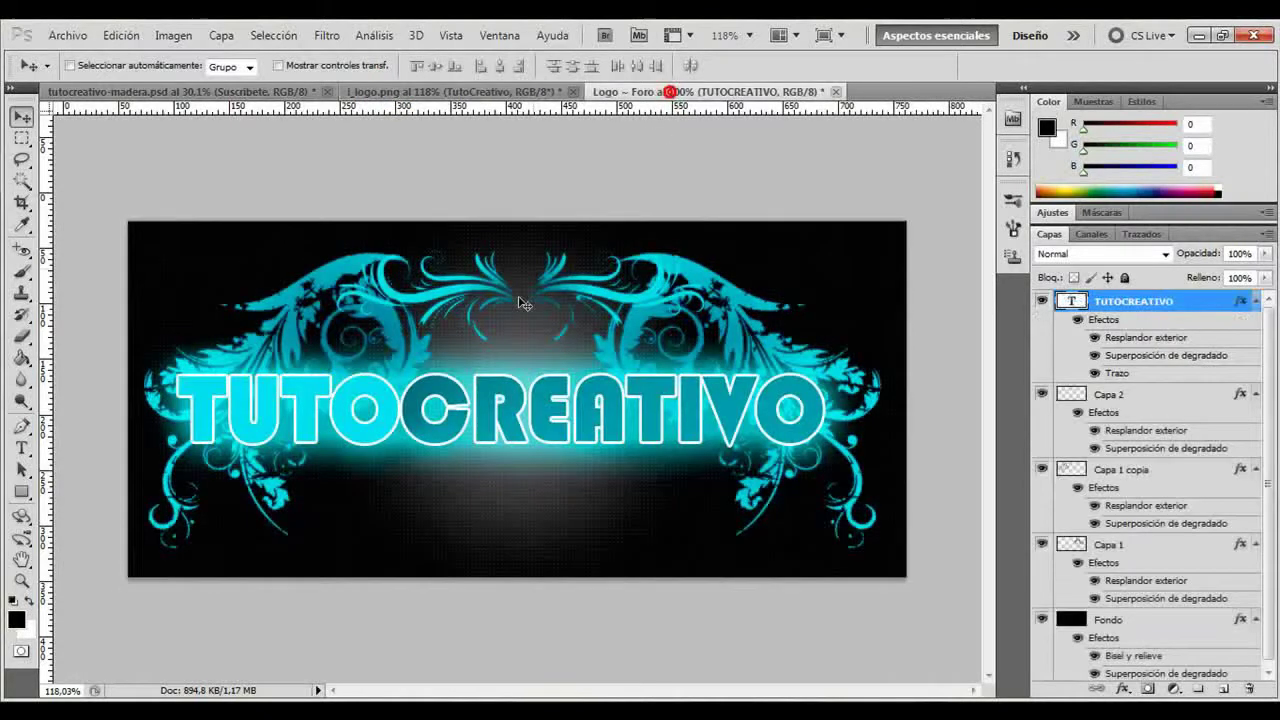
pyautogui.click(21, 580)
pyautogui.click(540, 65)
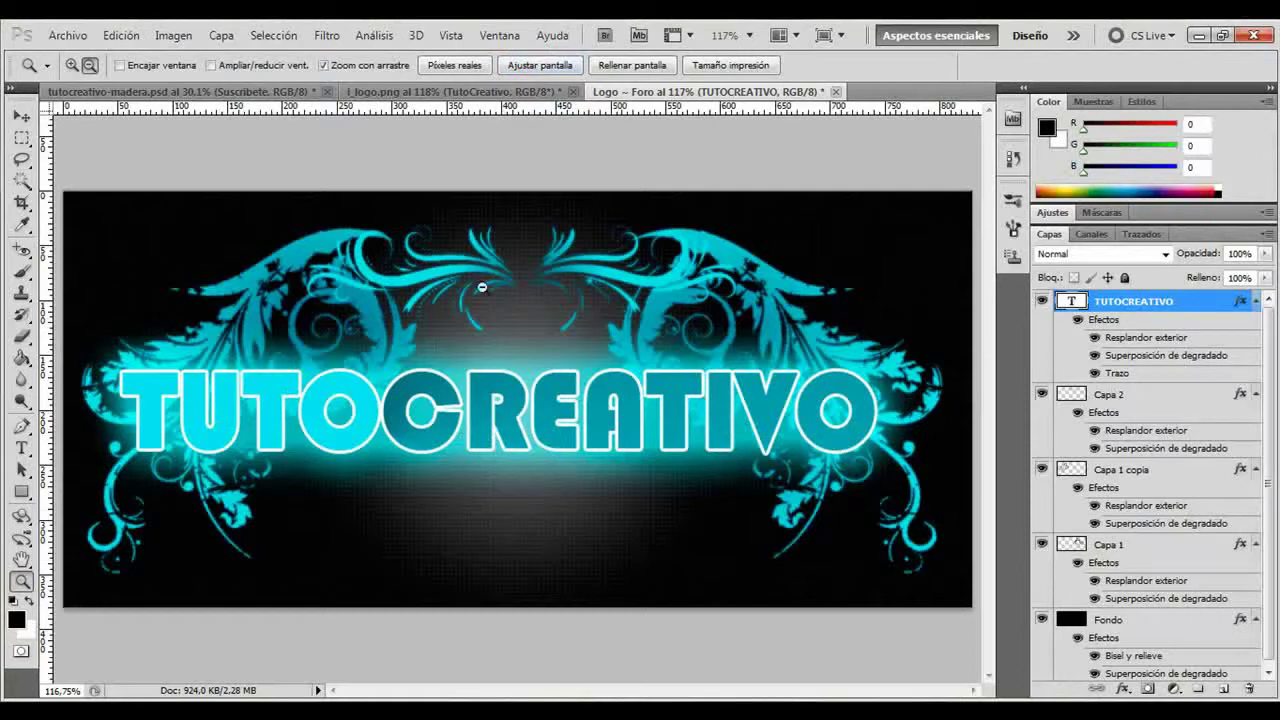
pyautogui.click(21, 116)
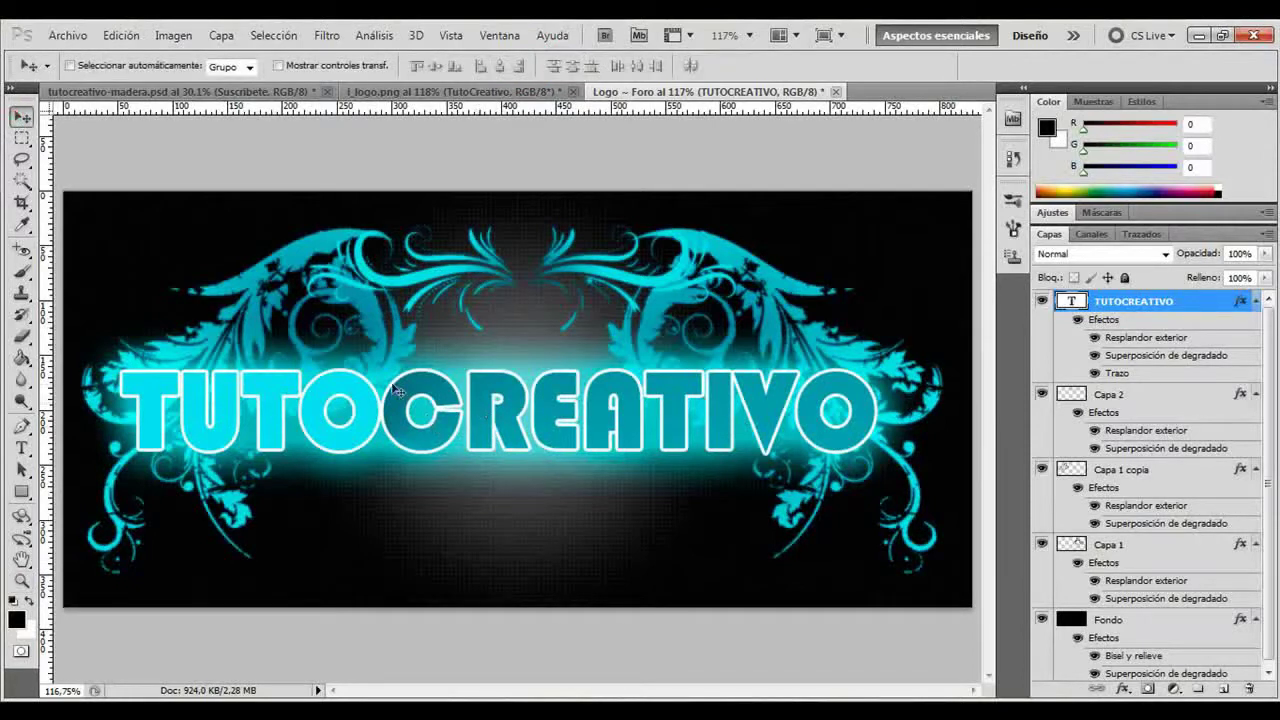
# Step: Drag the title's angle gradient so its dark teal seam falls near the C, and apply
pyautogui.doubleClick(1189, 299)
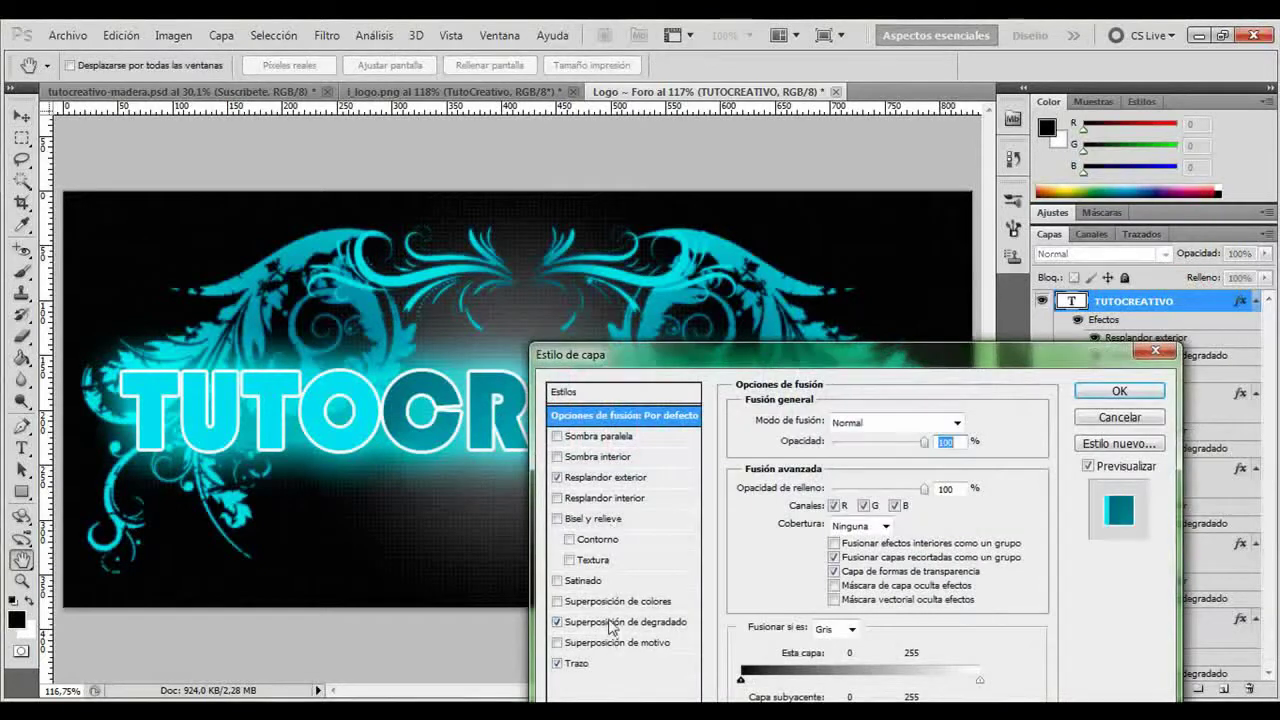
pyautogui.click(612, 622)
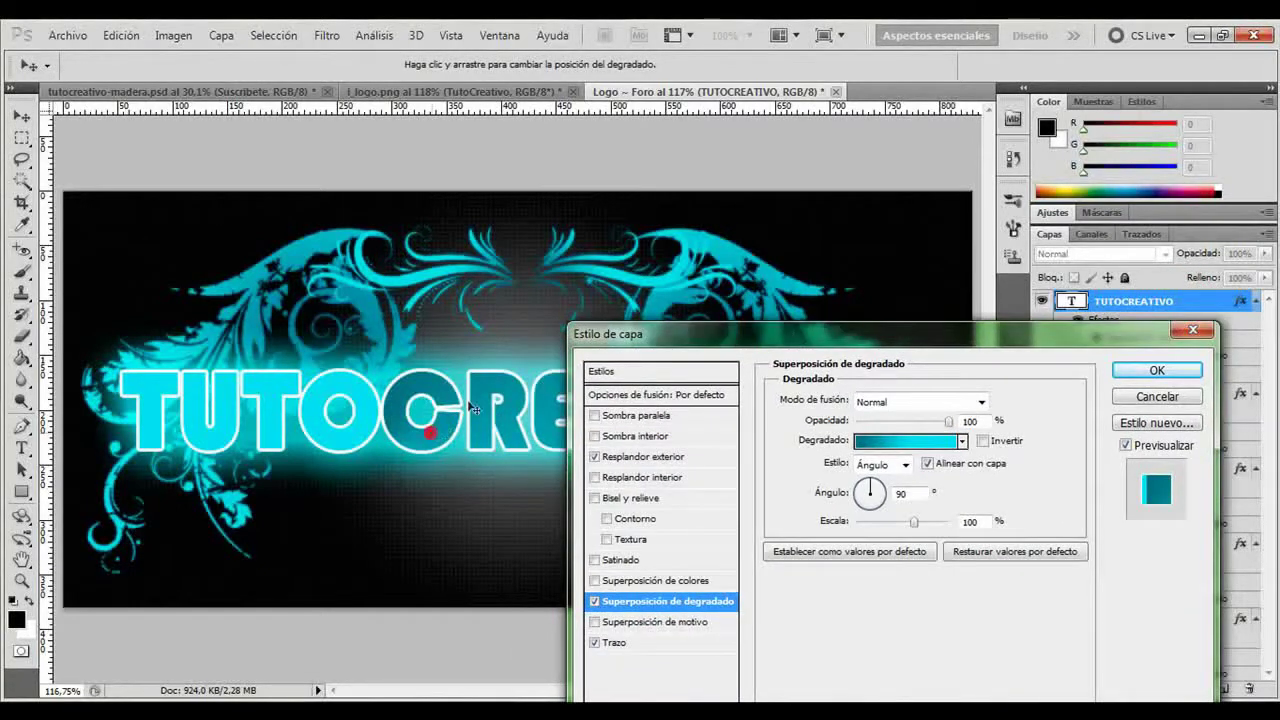
pyautogui.moveTo(443, 378)
pyautogui.mouseDown()
pyautogui.moveTo(423, 355)
pyautogui.moveTo(450, 440)
pyautogui.mouseUp()
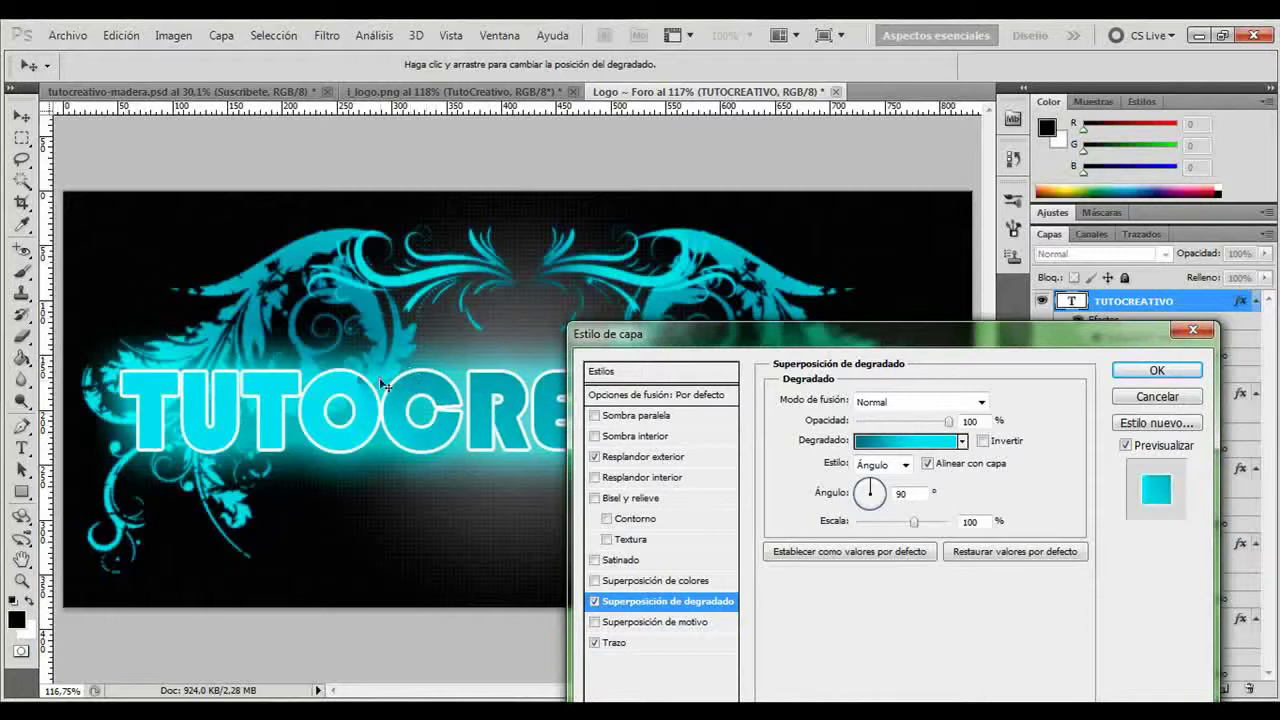
pyautogui.moveTo(348, 390); pyautogui.dragTo(300, 407)
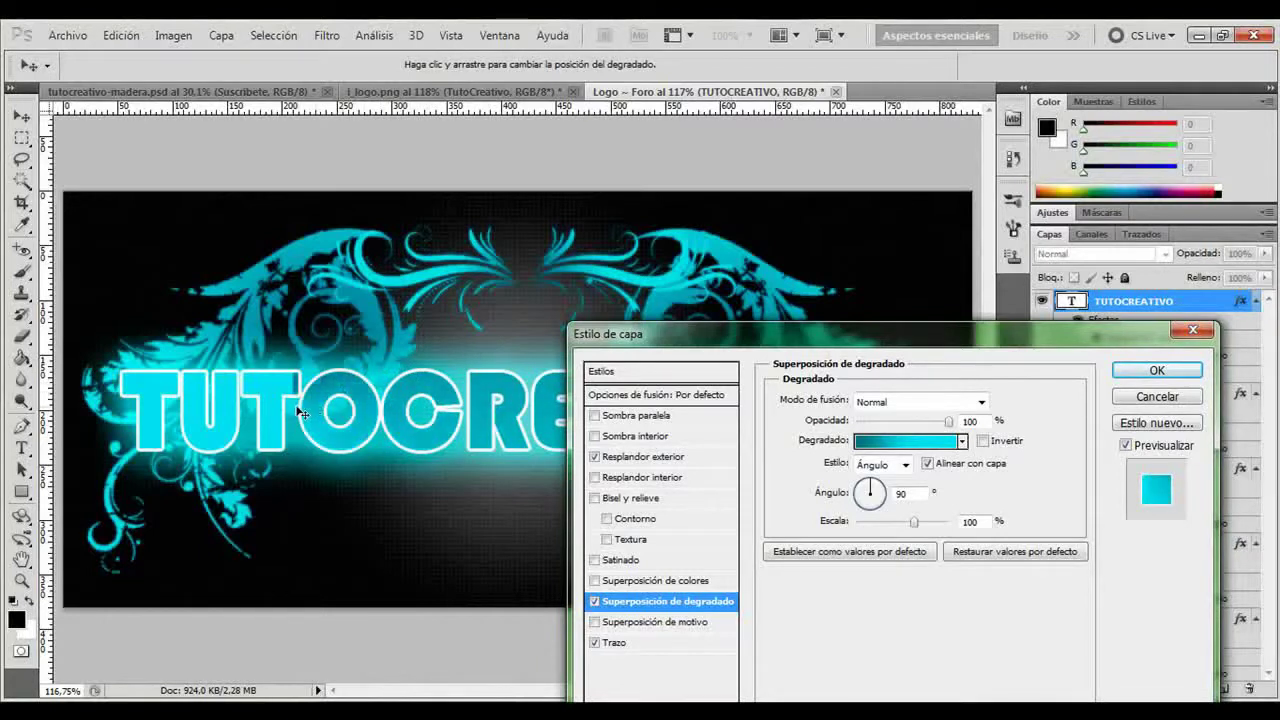
pyautogui.moveTo(302, 405)
pyautogui.mouseDown()
pyautogui.moveTo(292, 396)
pyautogui.moveTo(298, 419)
pyautogui.mouseUp()
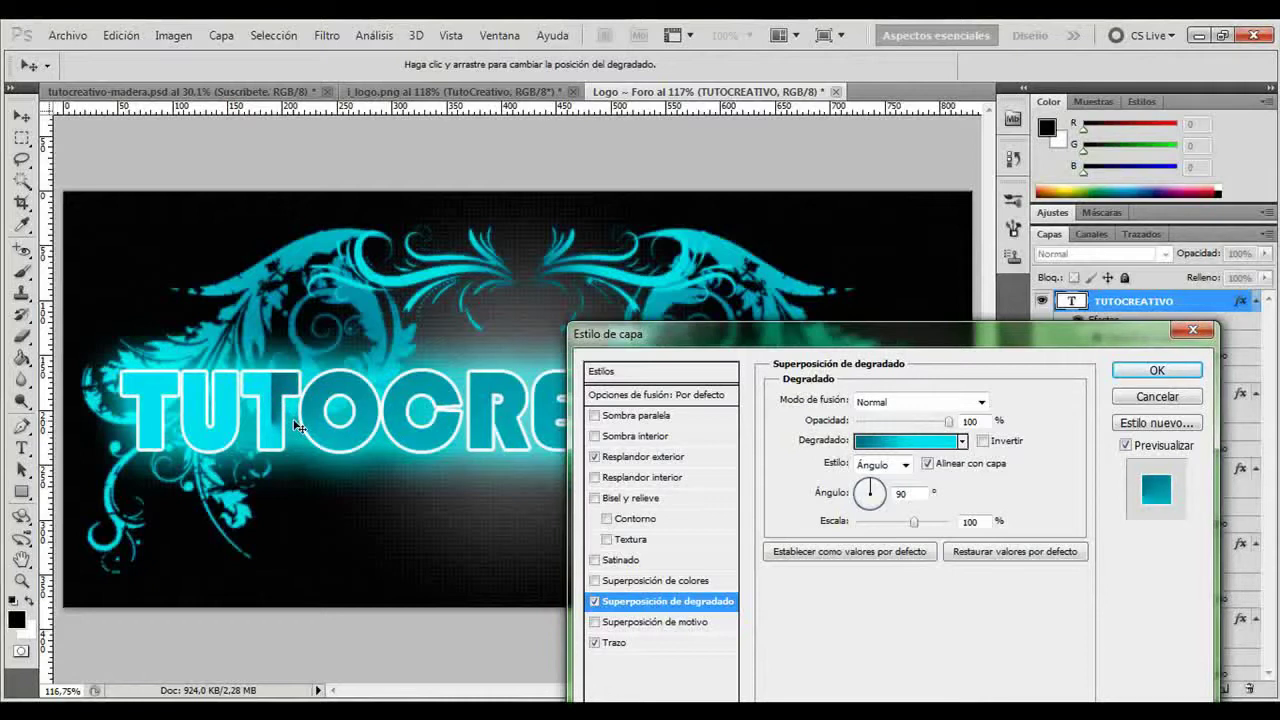
pyautogui.moveTo(297, 424); pyautogui.dragTo(406, 440)
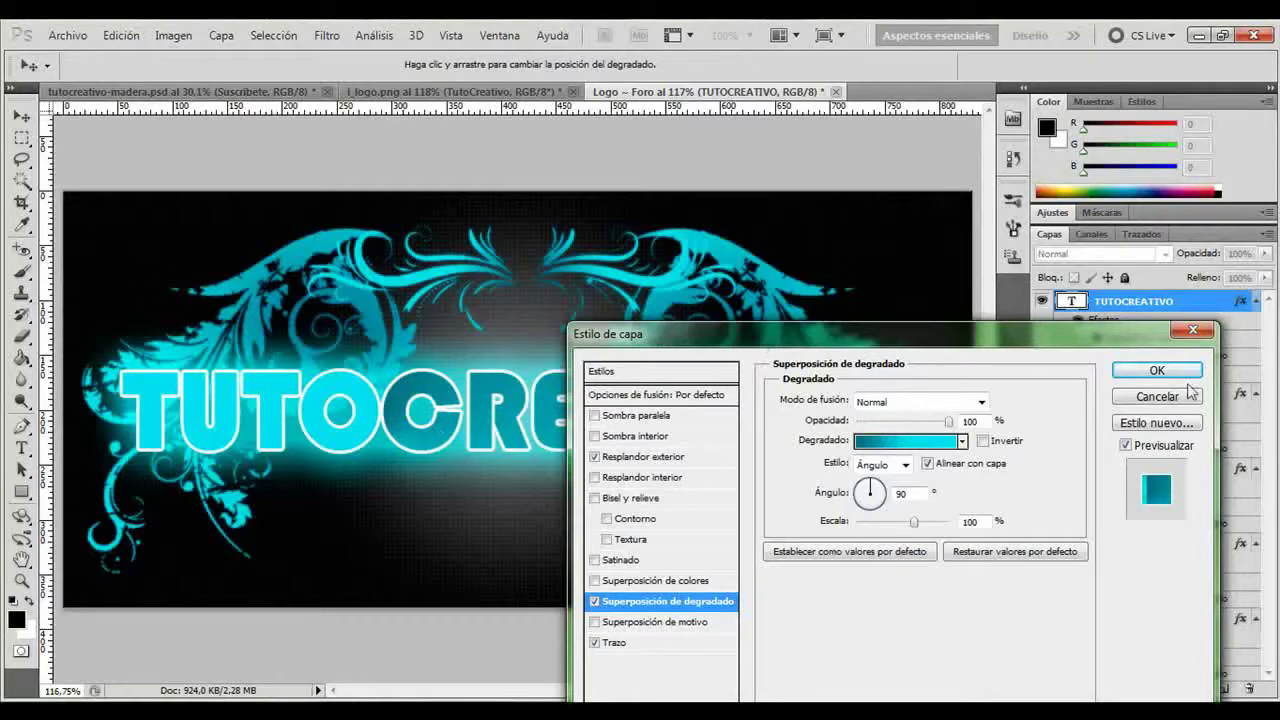
pyautogui.click(1165, 371)
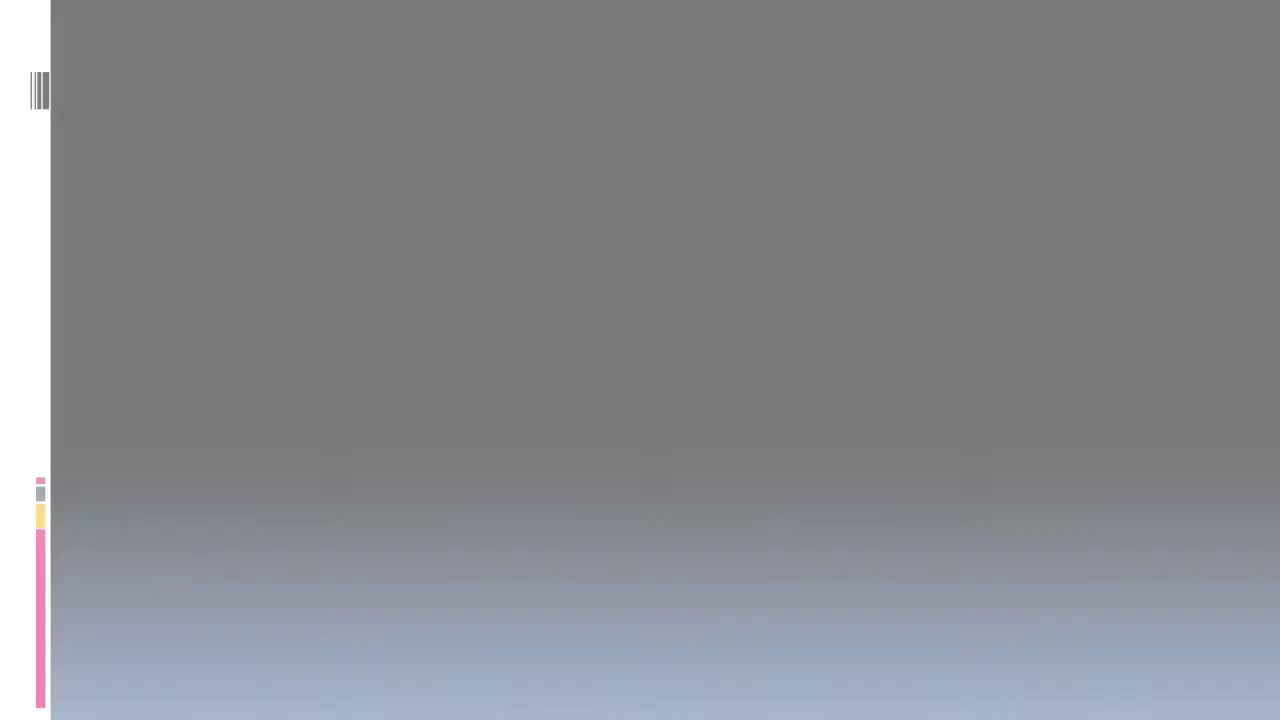